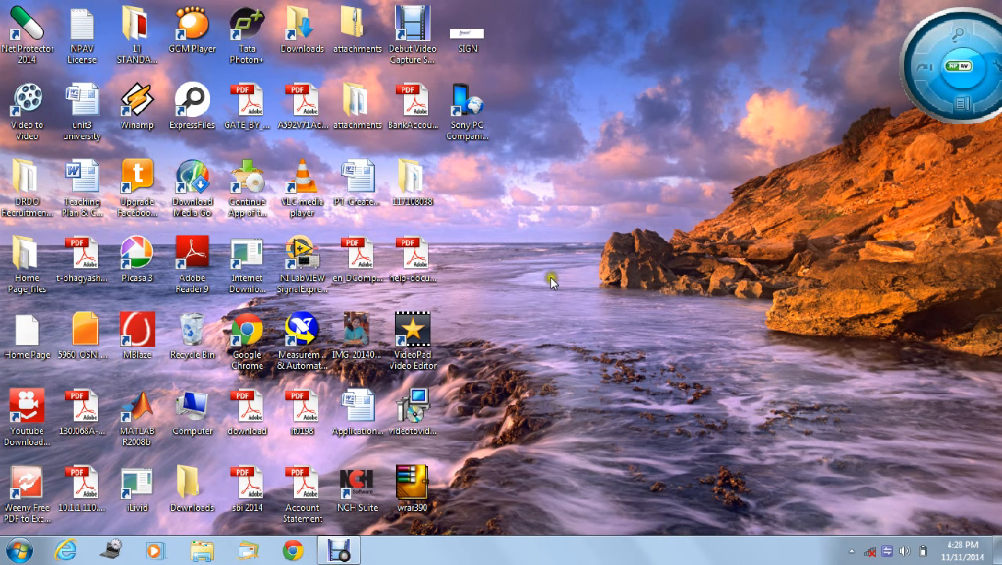
# Step: Find and launch Multisim 12.0, continuing with the evaluation license
pyautogui.click(21, 553)
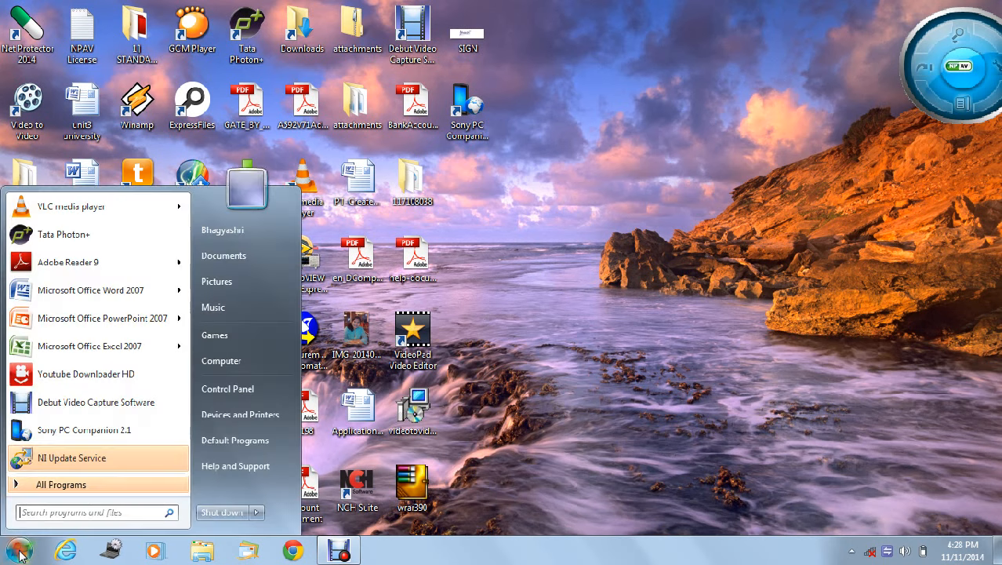
pyautogui.write('mu')
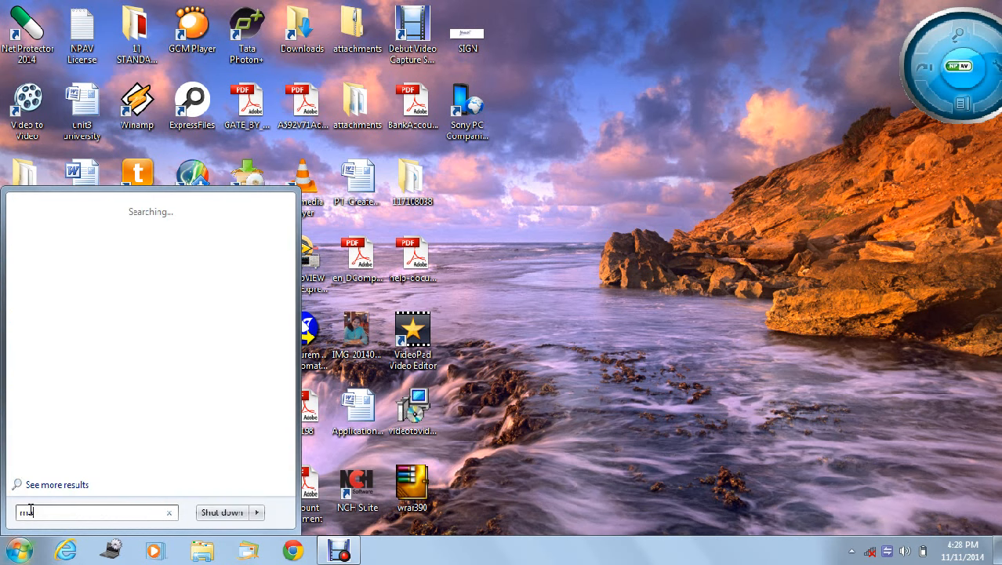
pyautogui.write('lti')
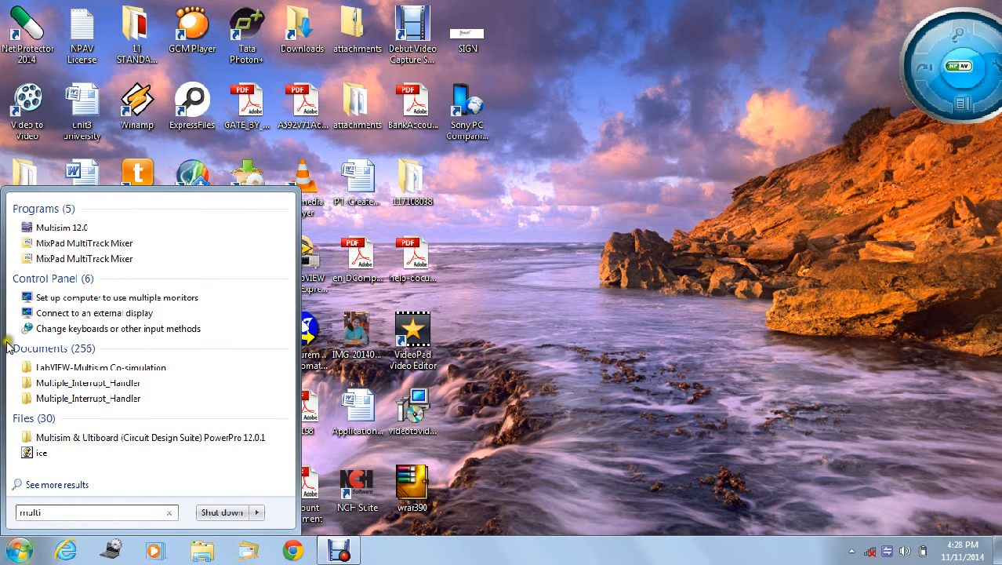
pyautogui.click(63, 229)
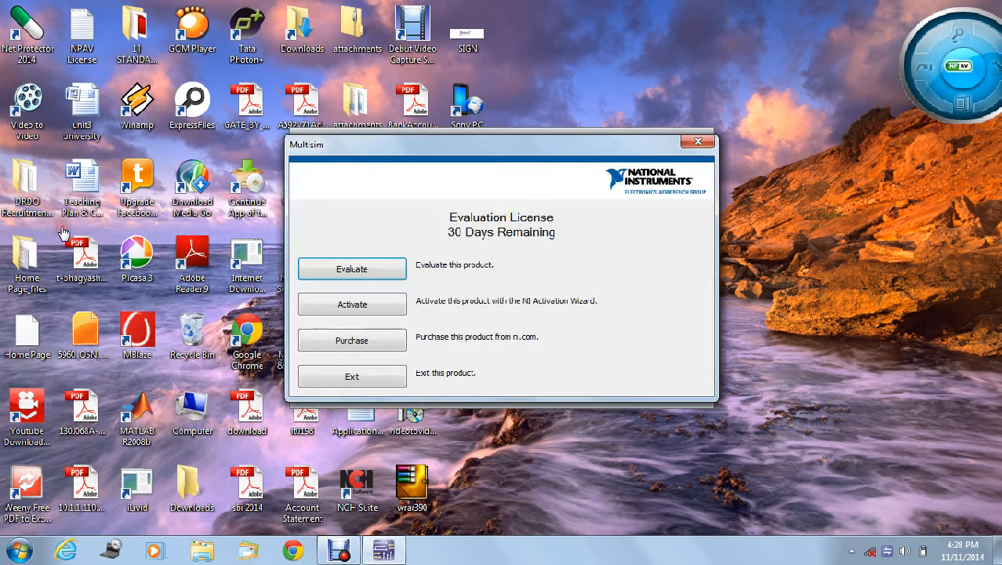
pyautogui.click(373, 271)
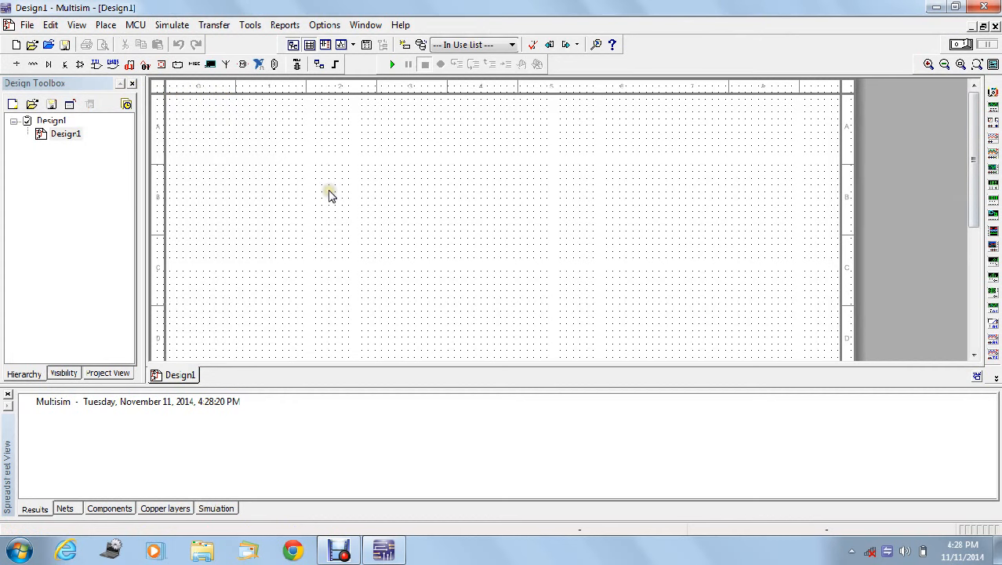
# Step: Place a 1.0 kΩ resistor from the Basic group in the upper middle of the empty schematic
pyautogui.moveTo(174, 378)
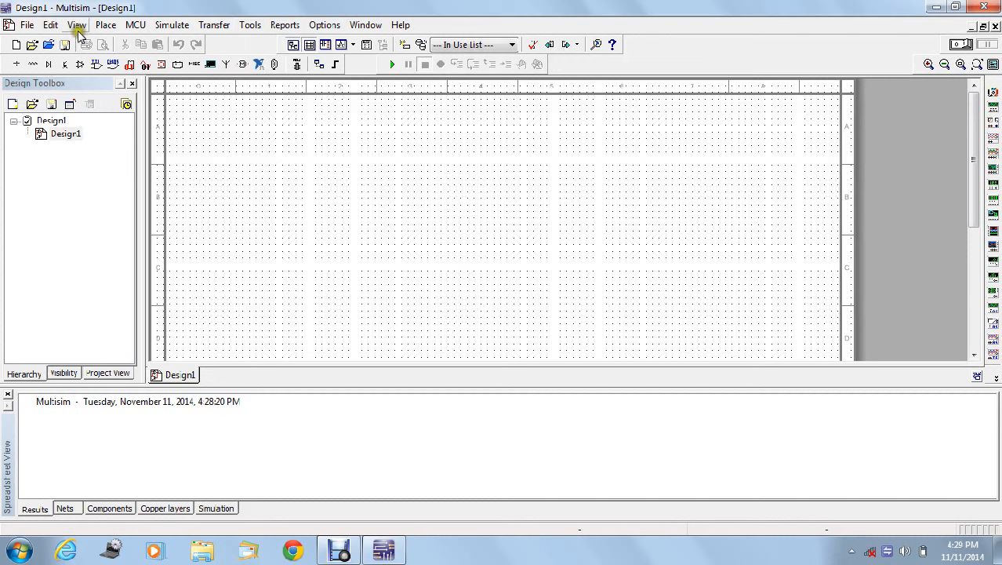
pyautogui.click(32, 65)
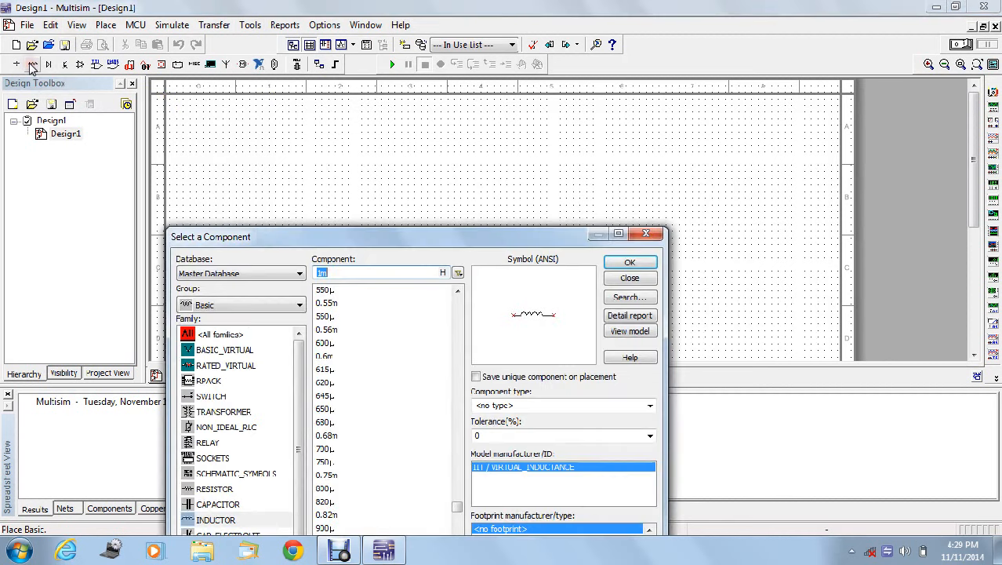
pyautogui.click(220, 492)
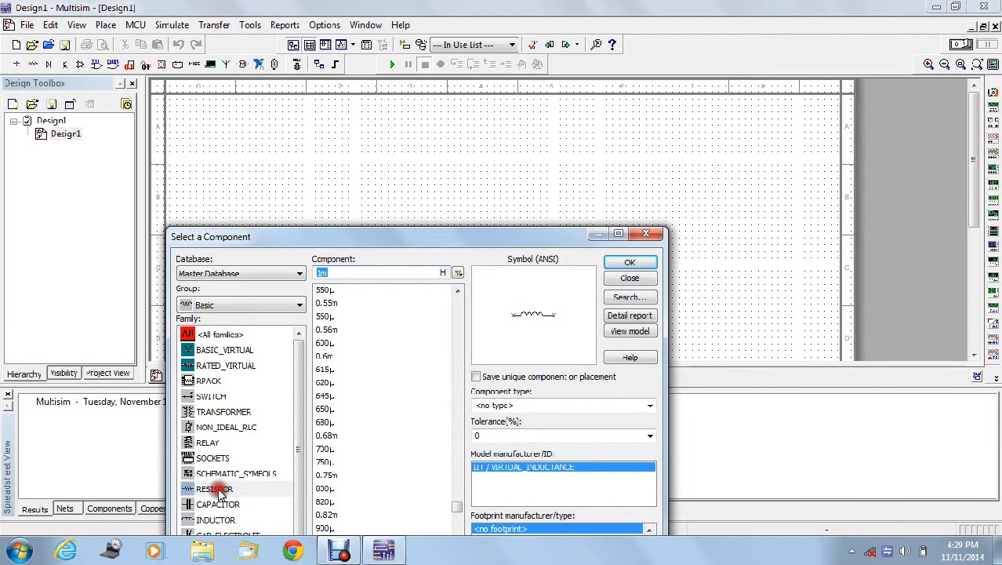
pyautogui.click(632, 263)
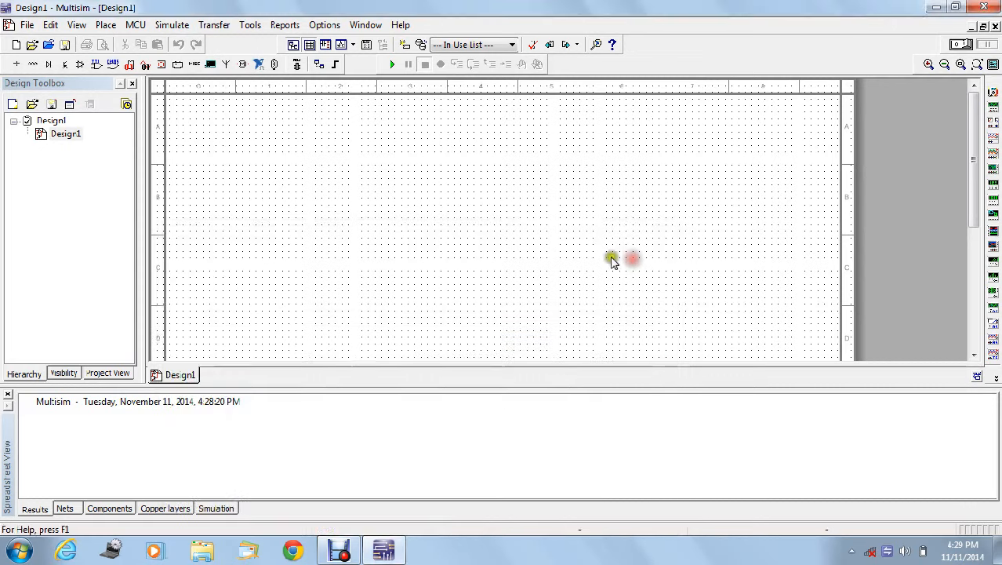
pyautogui.click(390, 189)
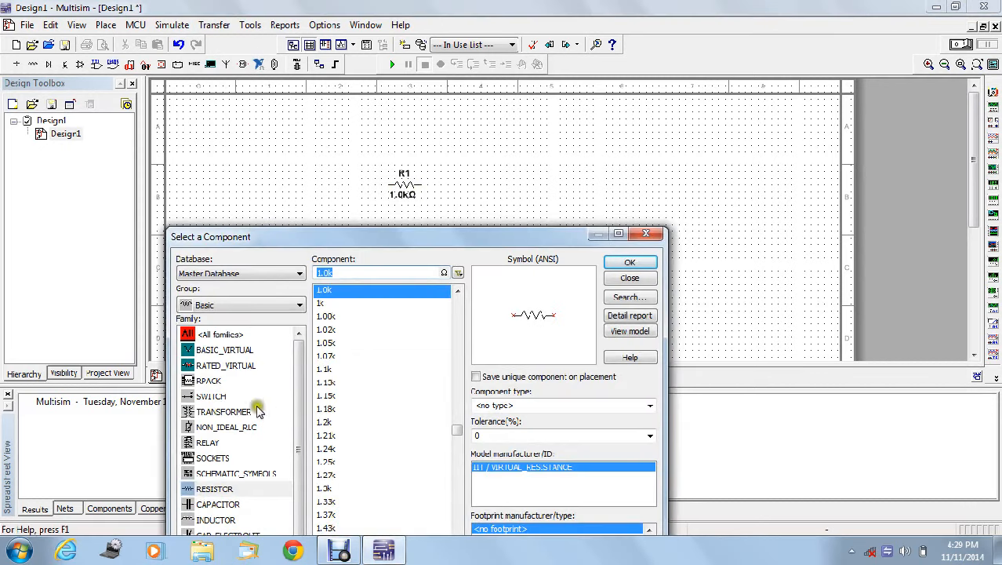
# Step: Place a 1 µF capacitor and a 1 mH inductor in line to the right of the resistor
pyautogui.click(219, 505)
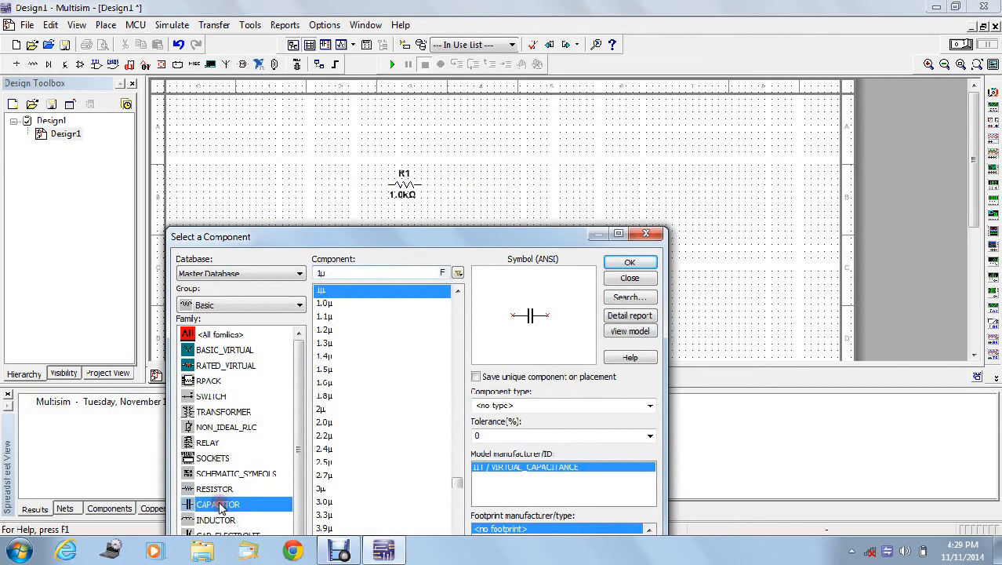
pyautogui.click(627, 262)
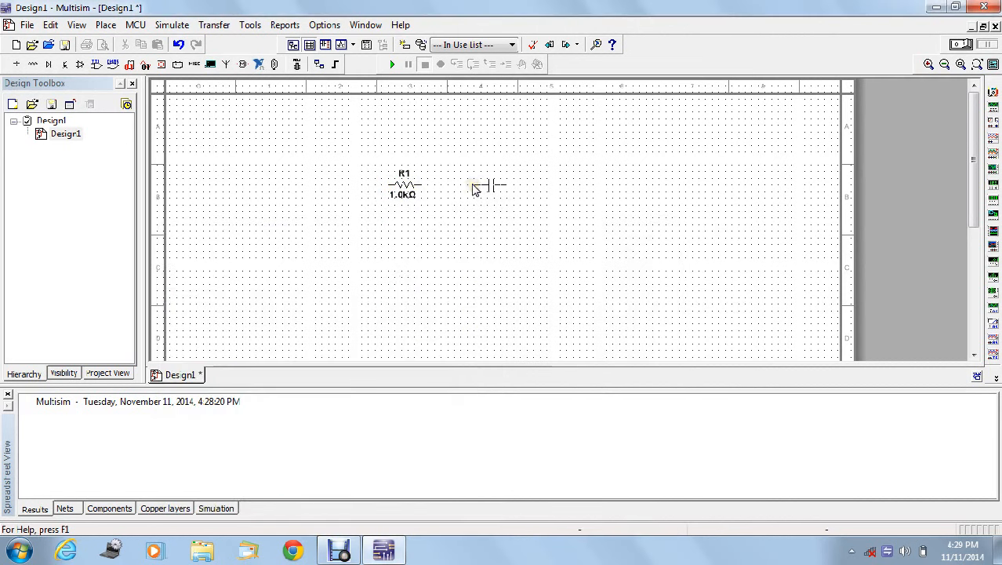
pyautogui.click(474, 190)
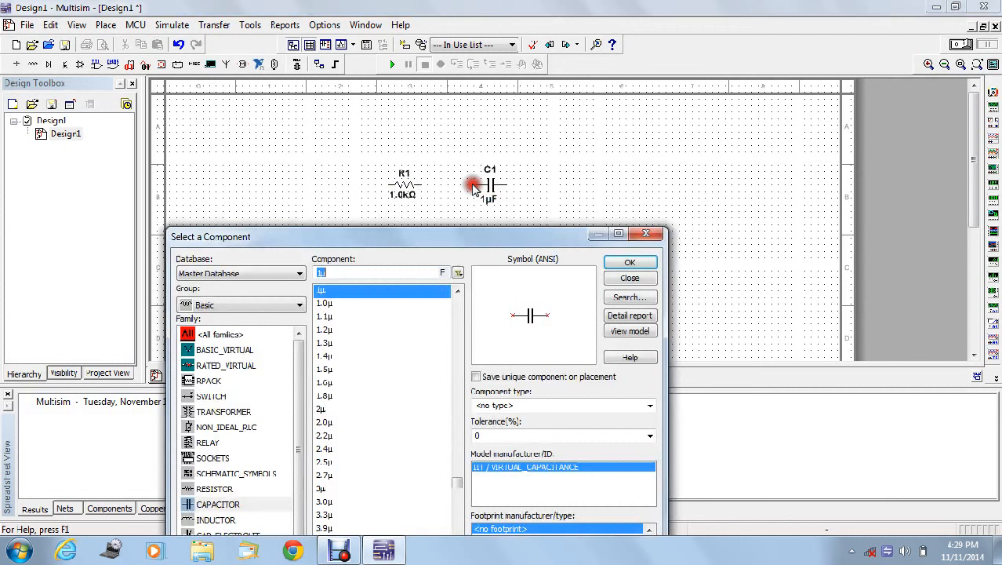
pyautogui.click(216, 519)
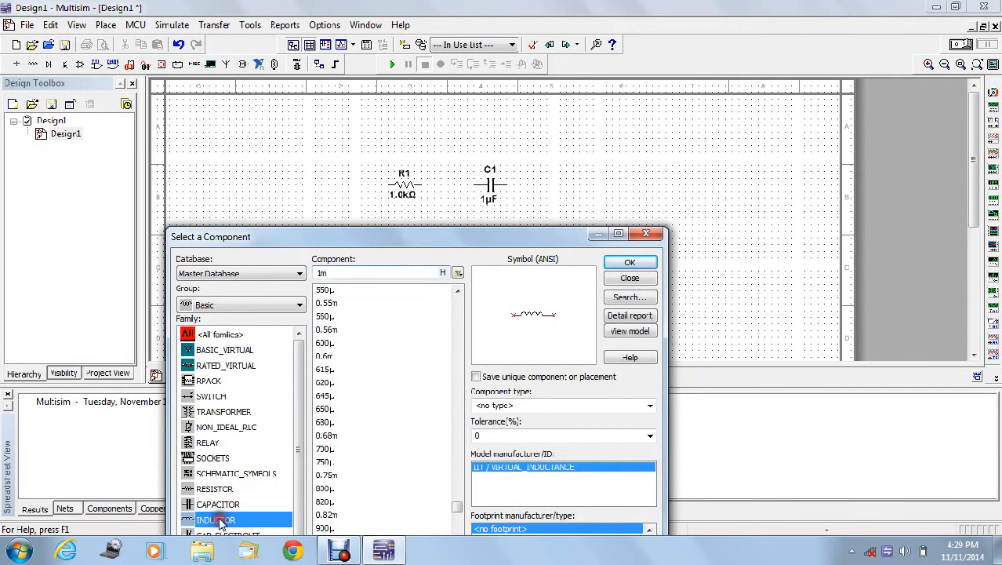
pyautogui.click(632, 264)
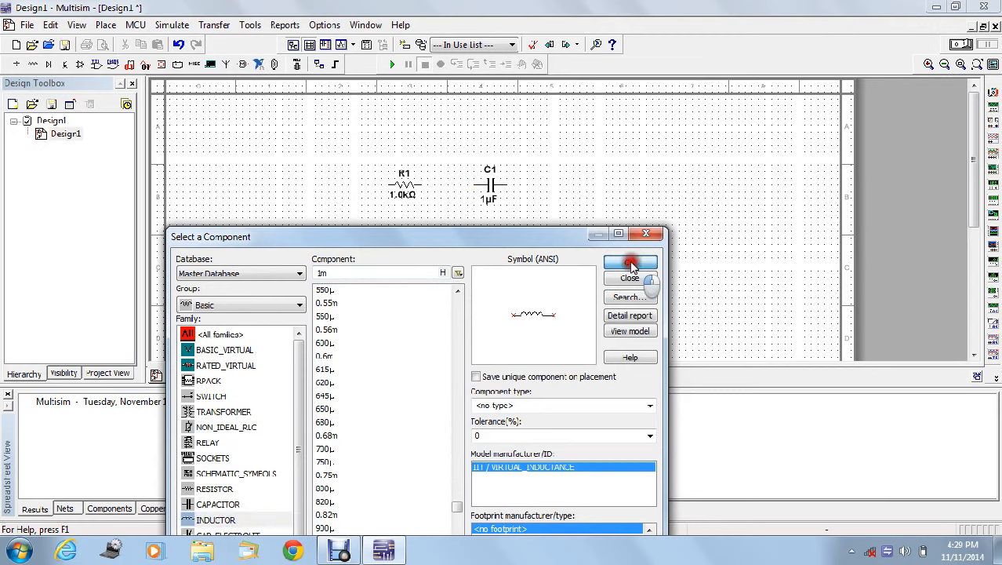
pyautogui.click(560, 189)
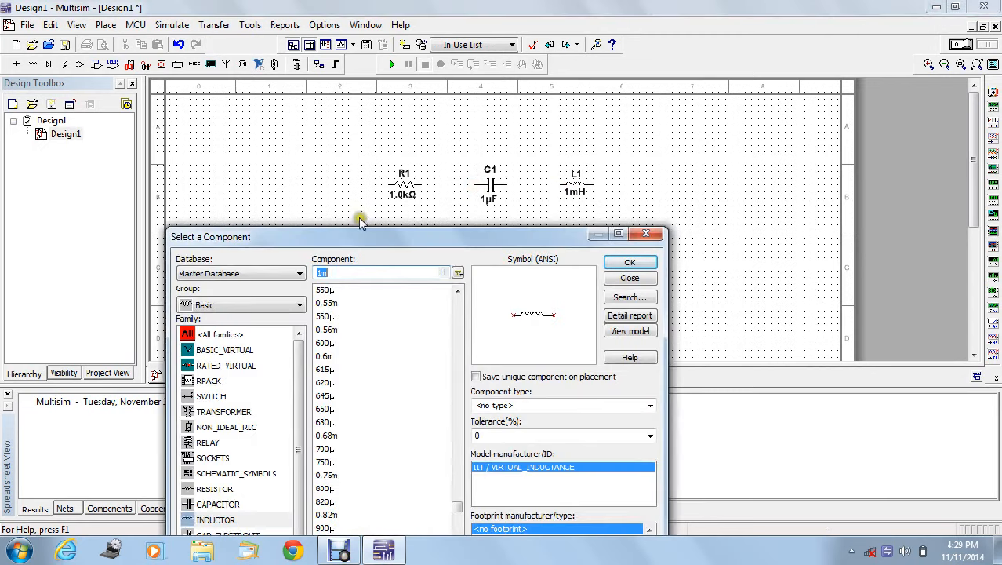
# Step: Place an AC_POWER source from the Sources group below and left of the resistor, and finish adding components
pyautogui.click(300, 305)
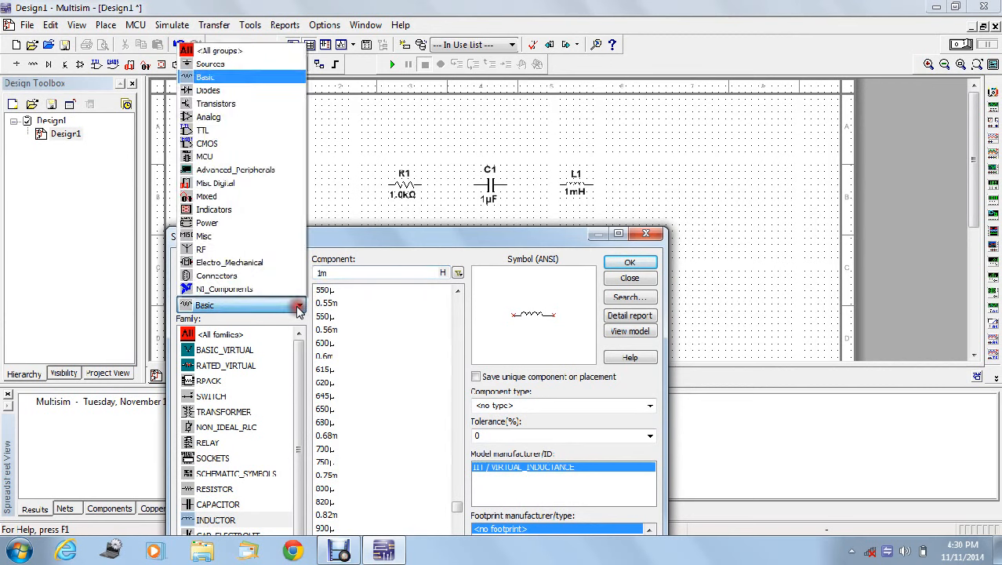
pyautogui.click(222, 67)
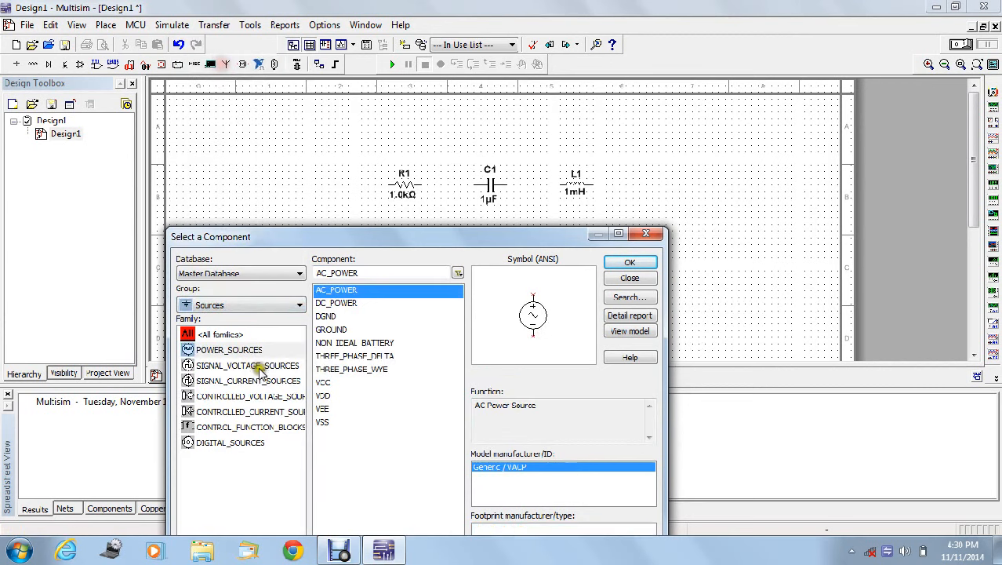
pyautogui.click(242, 353)
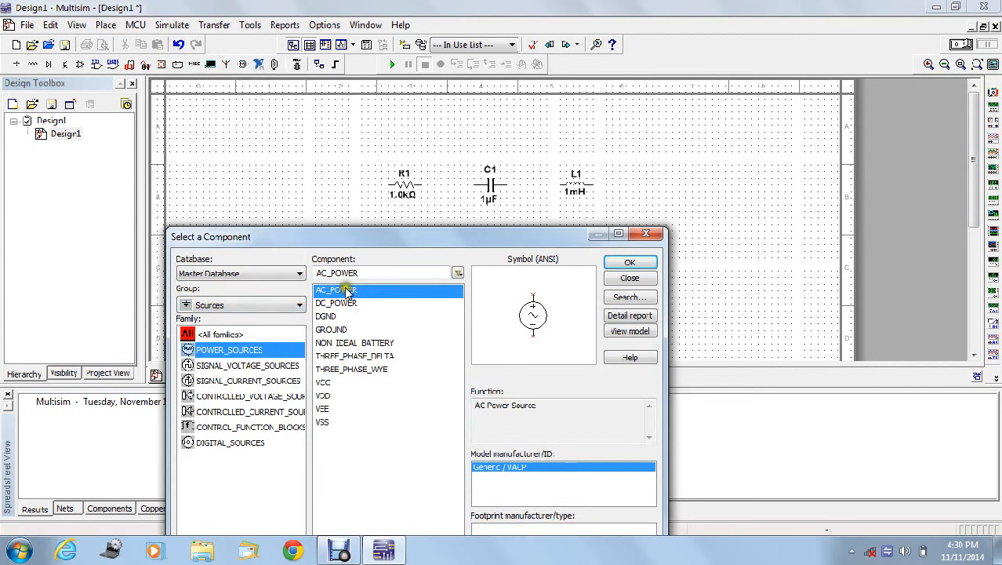
pyautogui.click(630, 264)
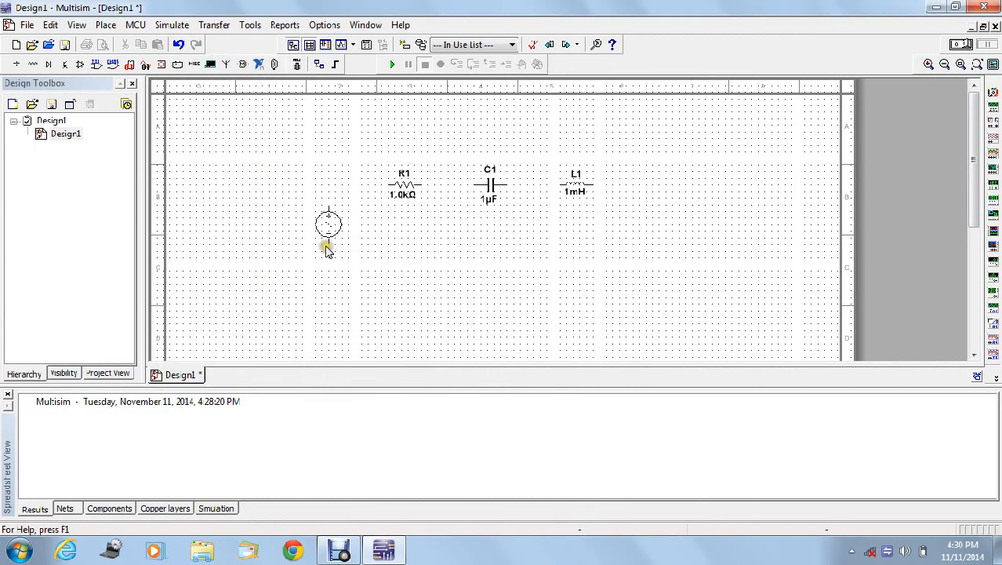
pyautogui.click(326, 248)
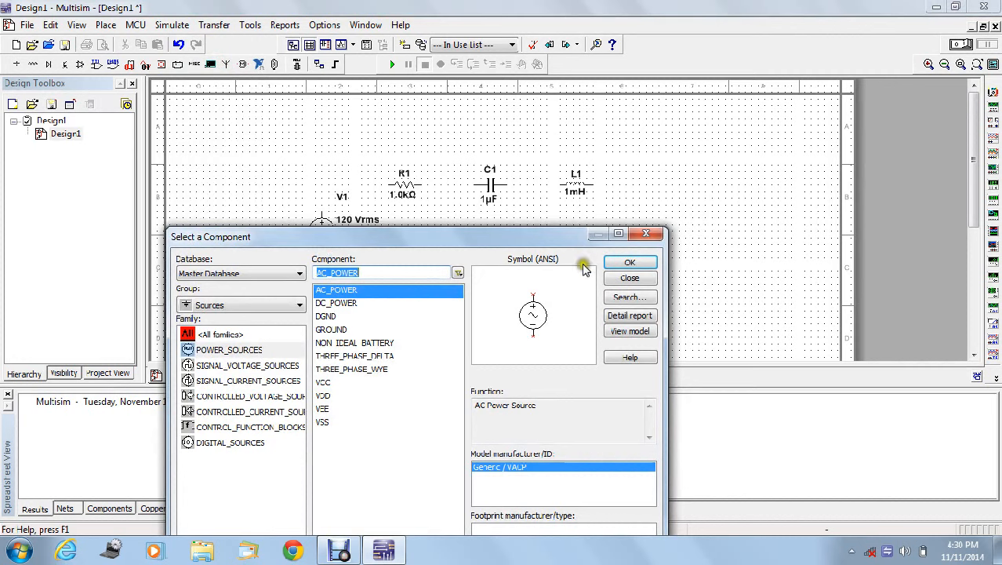
pyautogui.click(629, 277)
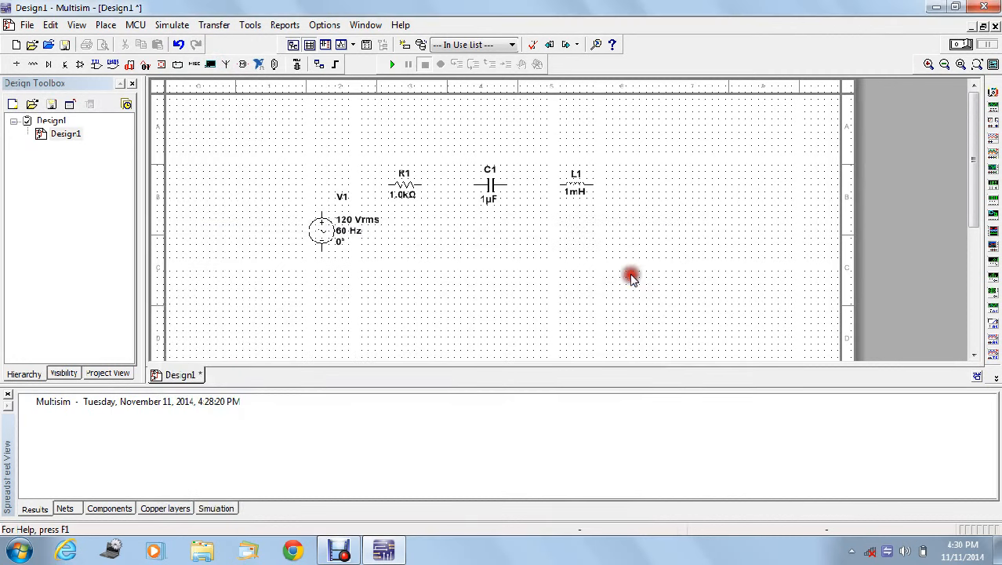
# Step: Wire the AC source's upper terminal to resistor R1, and R1's other end to capacitor C1
pyautogui.click(322, 209)
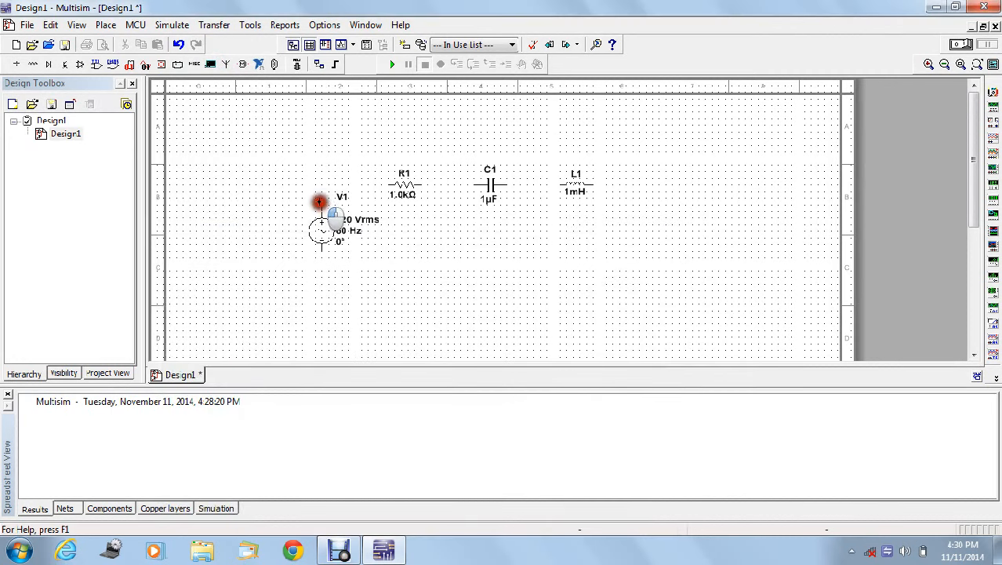
pyautogui.click(322, 184)
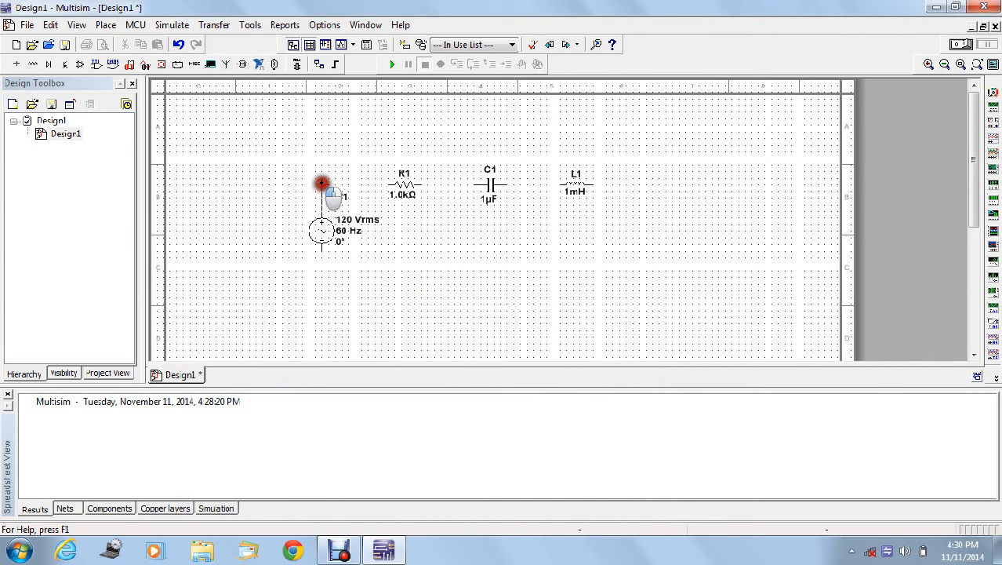
pyautogui.click(386, 184)
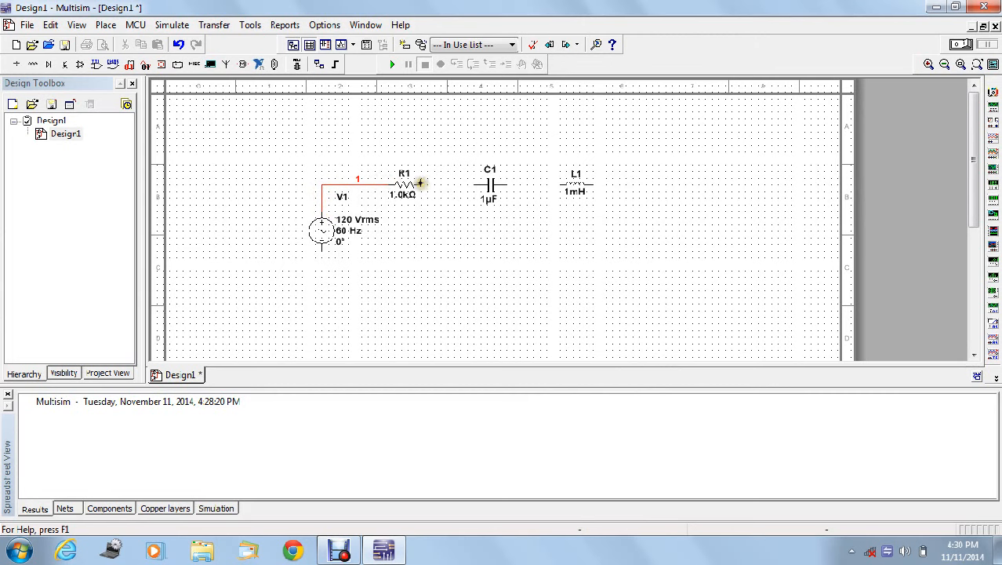
pyautogui.moveTo(421, 183); pyautogui.dragTo(457, 181)
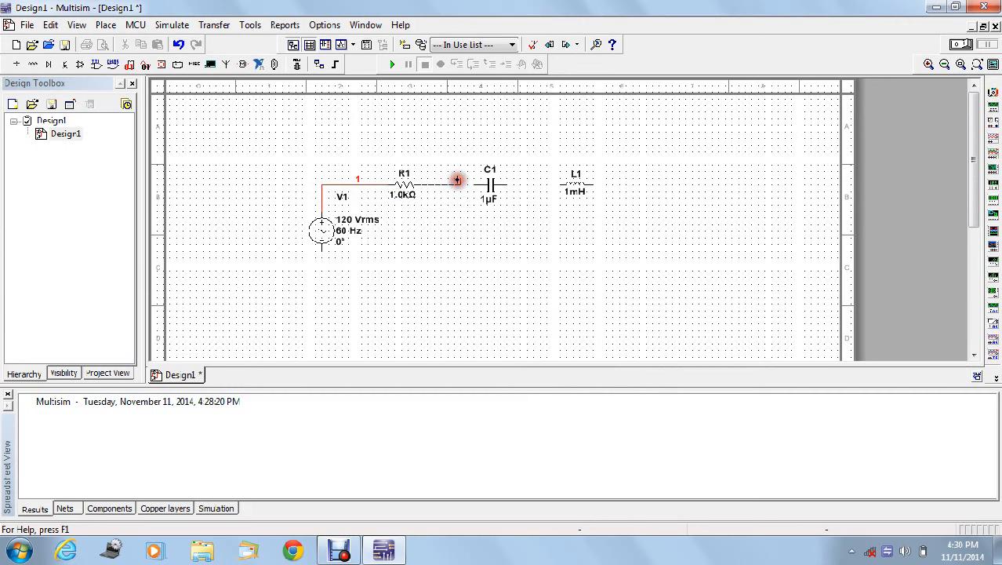
pyautogui.click(459, 180)
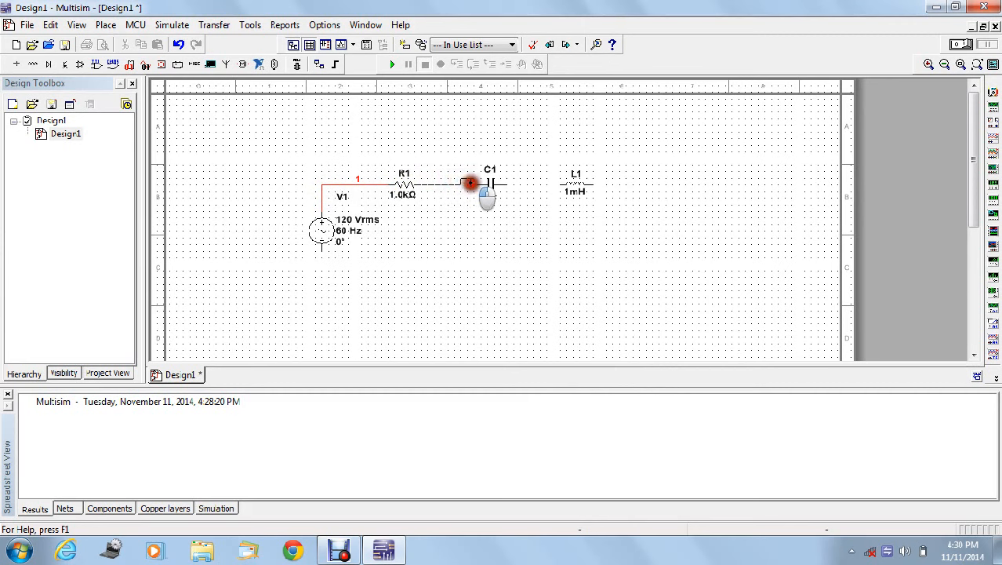
pyautogui.click(471, 182)
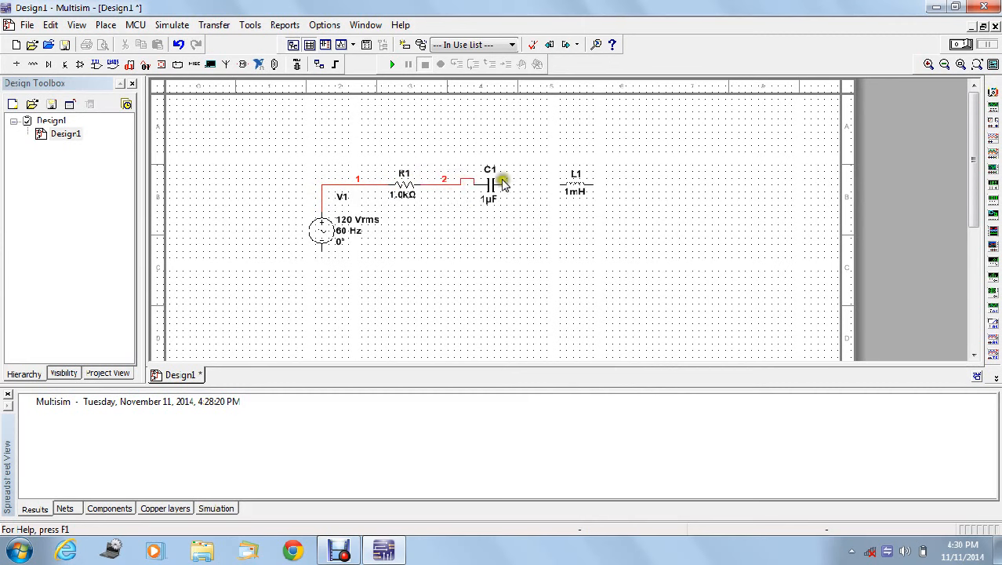
# Step: Wire capacitor C1 to inductor L1, and close the loop from L1 back to the AC source's lower terminal
pyautogui.moveTo(507, 183); pyautogui.dragTo(558, 183)
pyautogui.click(593, 184)
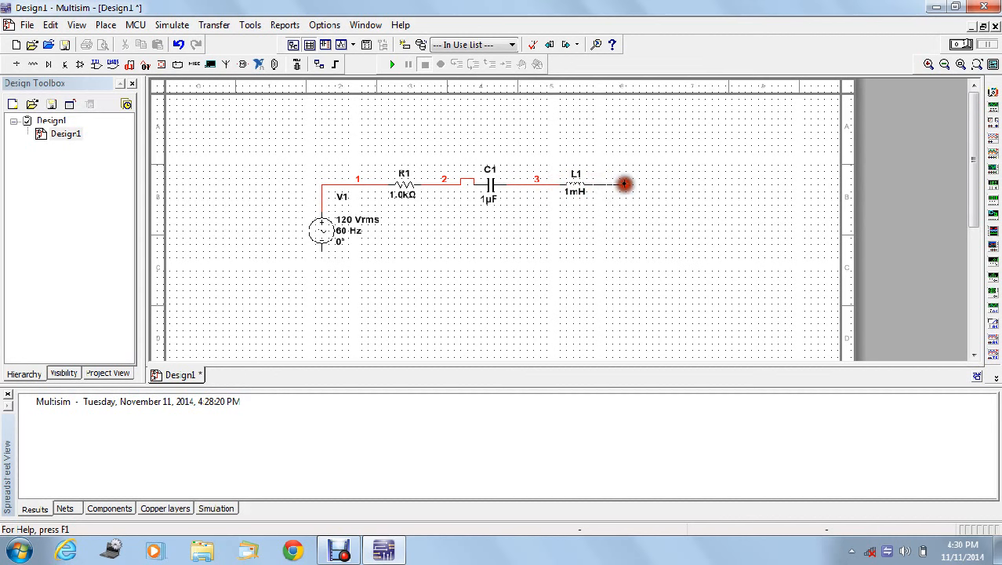
pyautogui.click(626, 186)
pyautogui.moveTo(625, 186)
pyautogui.mouseDown()
pyautogui.moveTo(632, 244)
pyautogui.moveTo(614, 281)
pyautogui.moveTo(378, 311)
pyautogui.moveTo(323, 300)
pyautogui.moveTo(318, 247)
pyautogui.mouseUp()
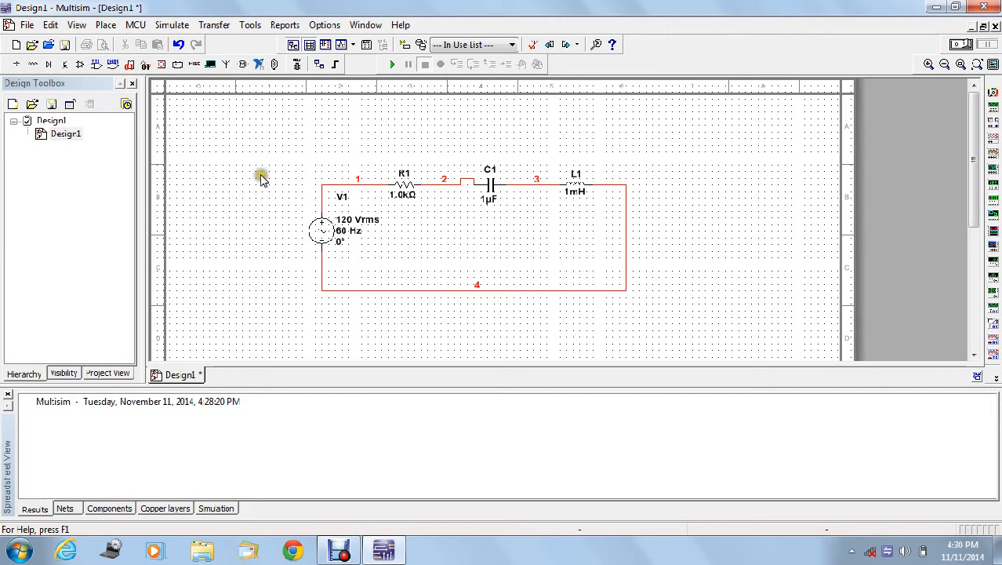
# Step: Place a GROUND from the Sources group below the AC source and wire it to the lower-left corner of the circuit loop
pyautogui.click(33, 66)
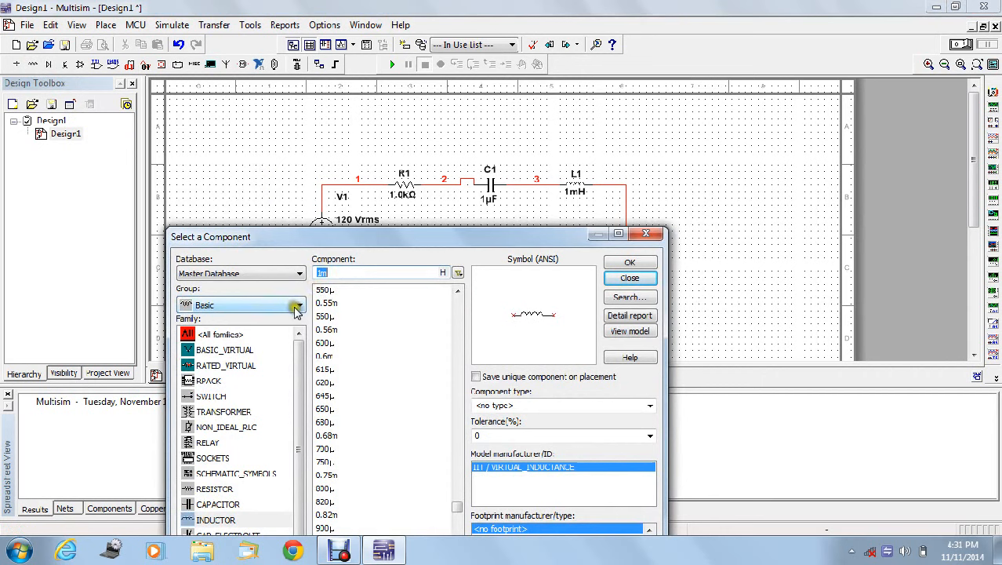
pyautogui.click(298, 309)
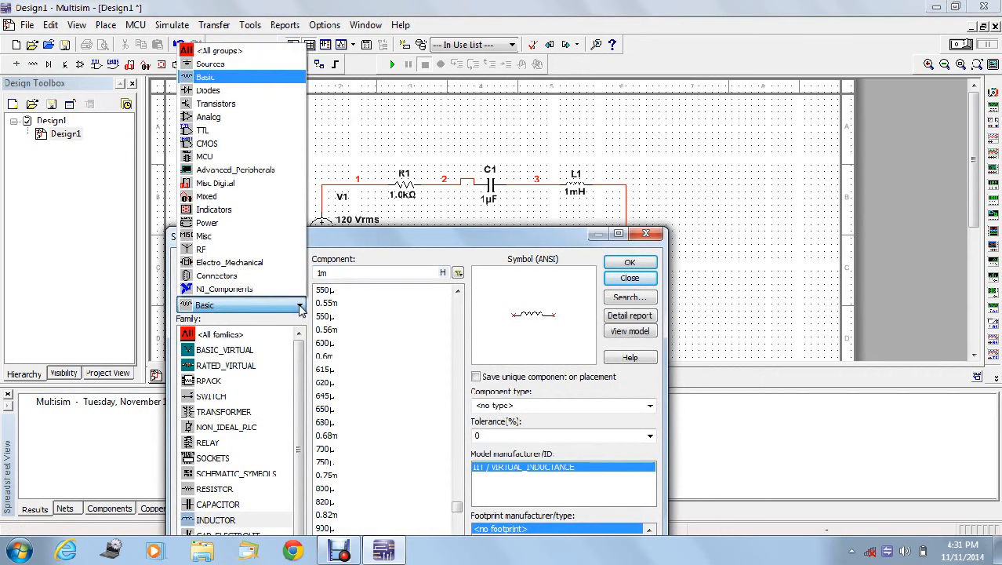
pyautogui.click(226, 66)
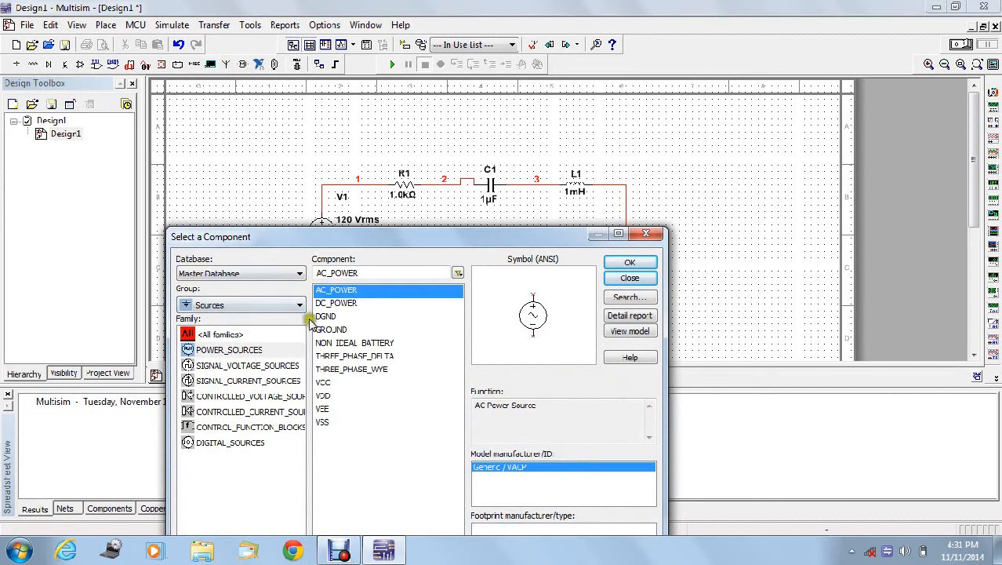
pyautogui.click(330, 329)
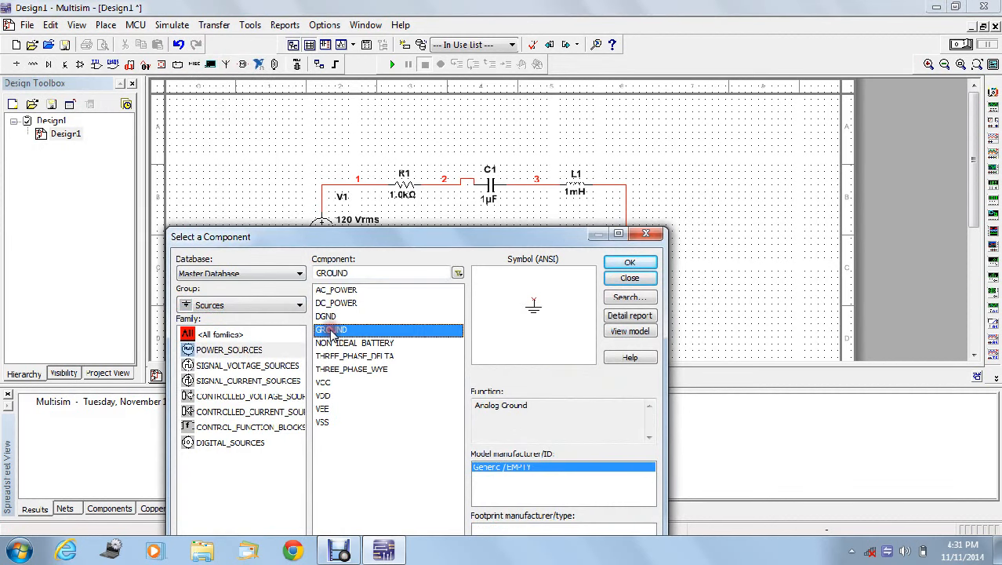
pyautogui.click(631, 262)
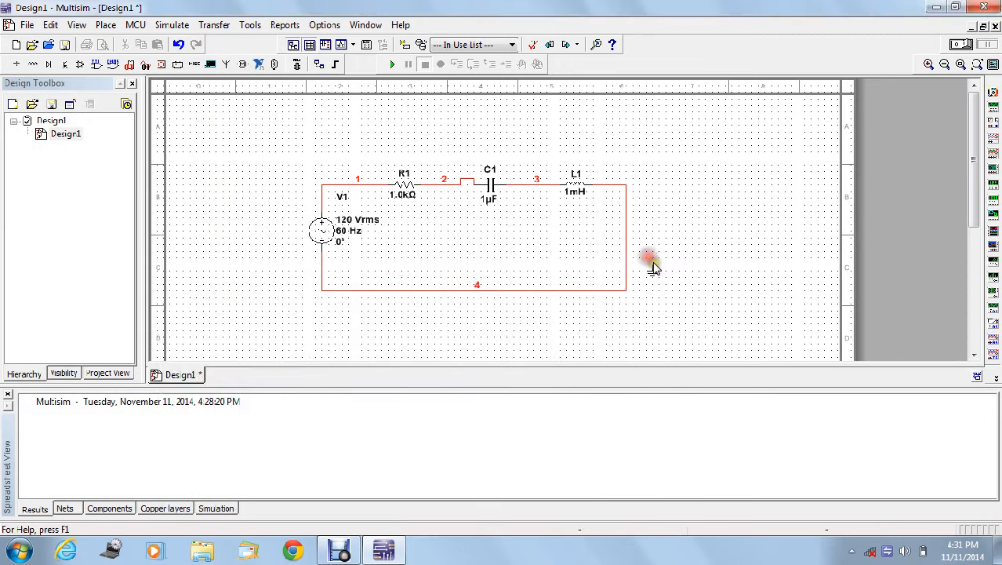
pyautogui.click(324, 322)
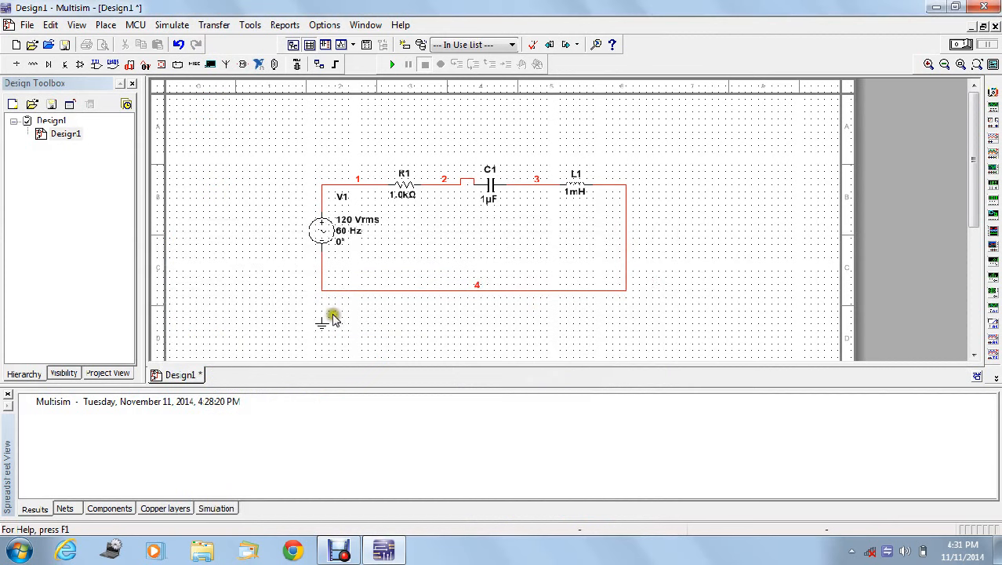
pyautogui.moveTo(320, 317); pyautogui.dragTo(320, 289)
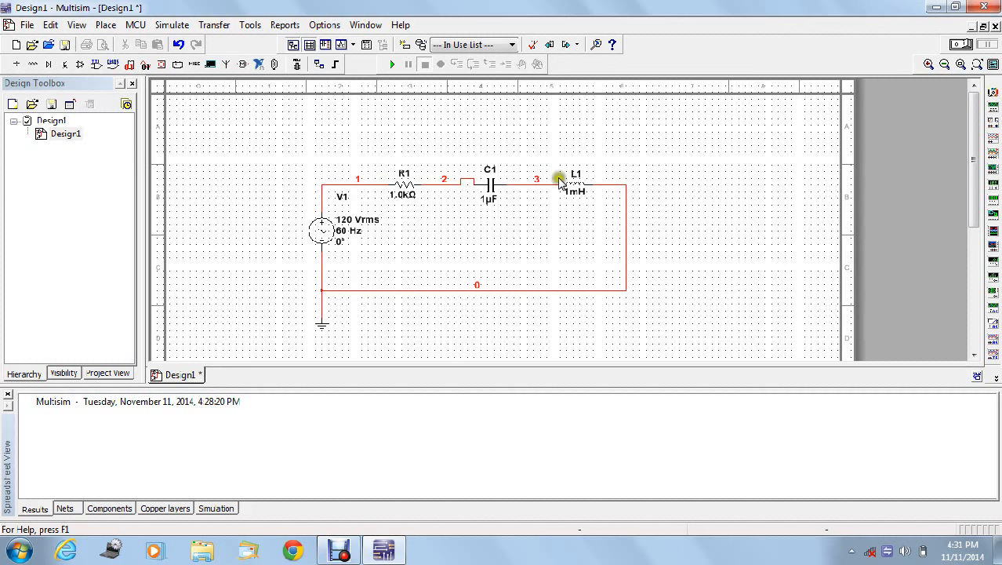
pyautogui.scroll(-3, 642, 189)
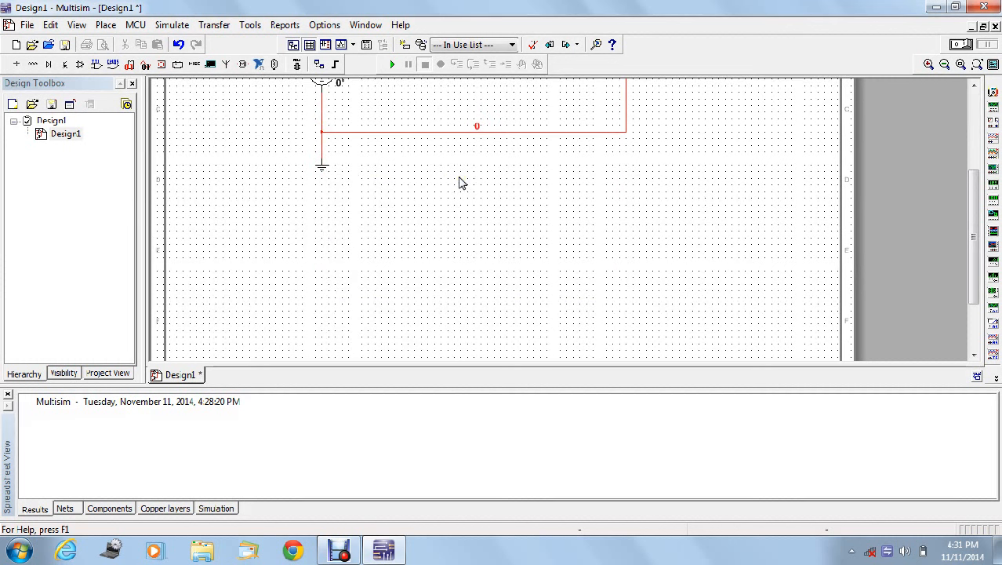
pyautogui.scroll(2, 461, 182)
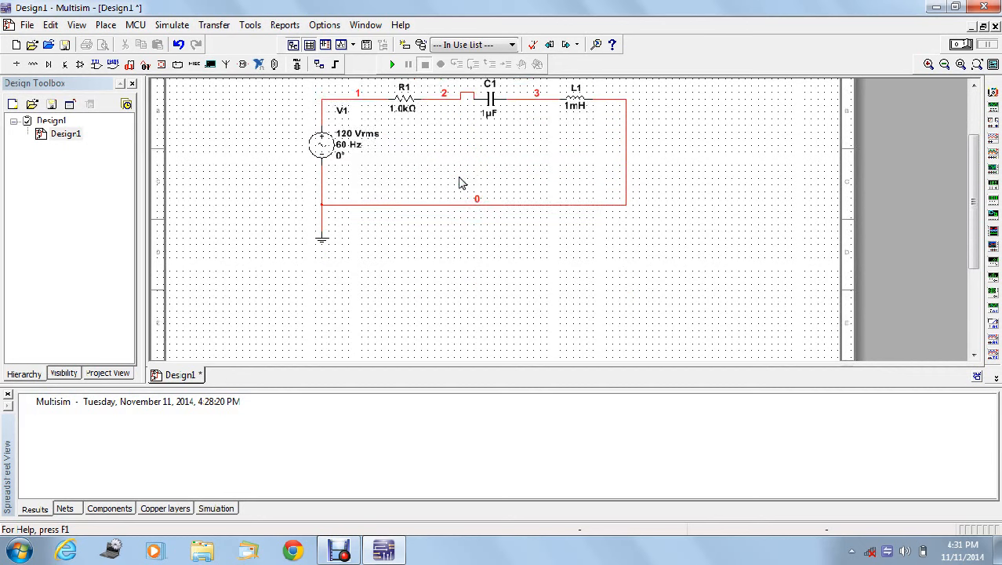
pyautogui.scroll(2, 461, 183)
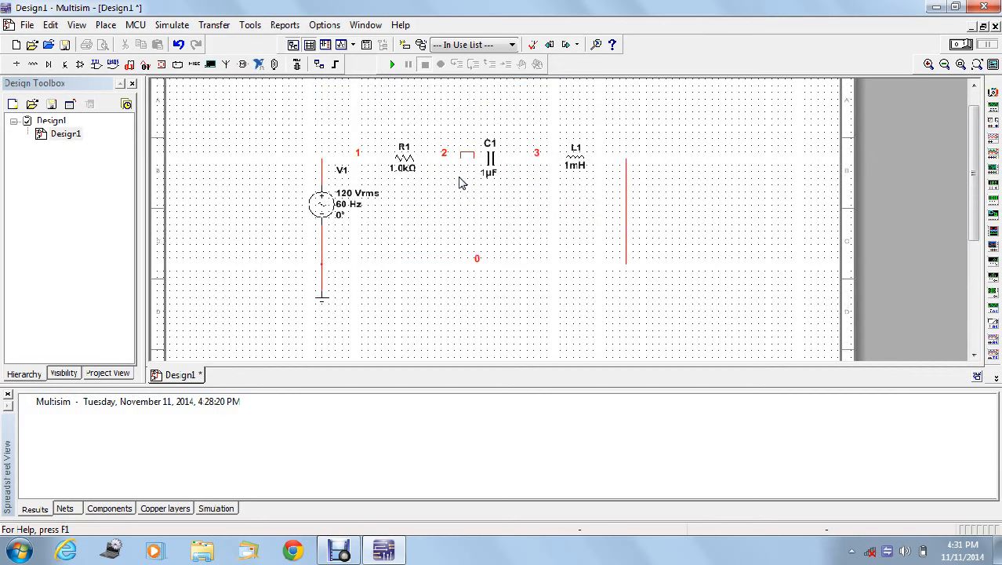
pyautogui.scroll(1, 462, 183)
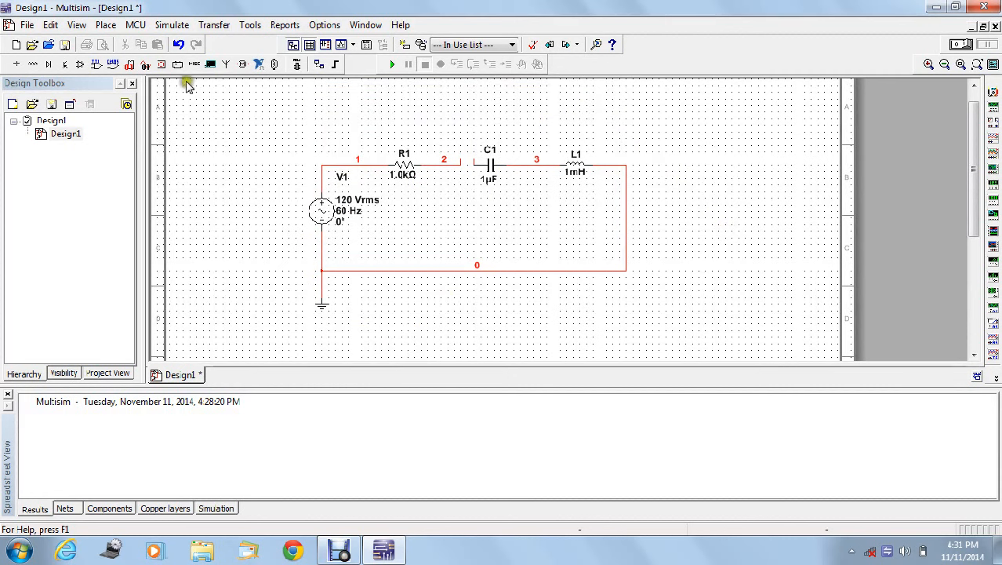
pyautogui.click(596, 46)
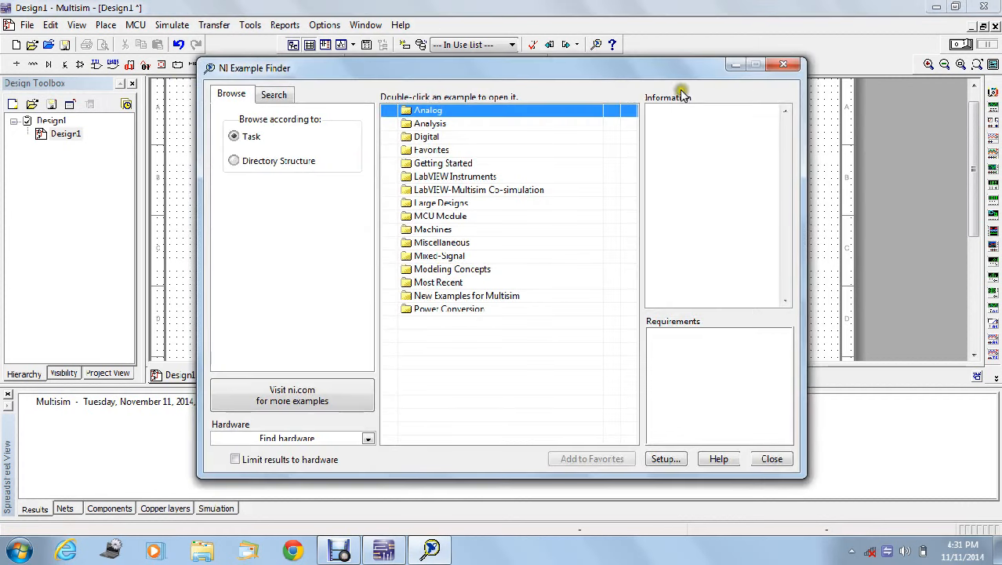
pyautogui.click(780, 65)
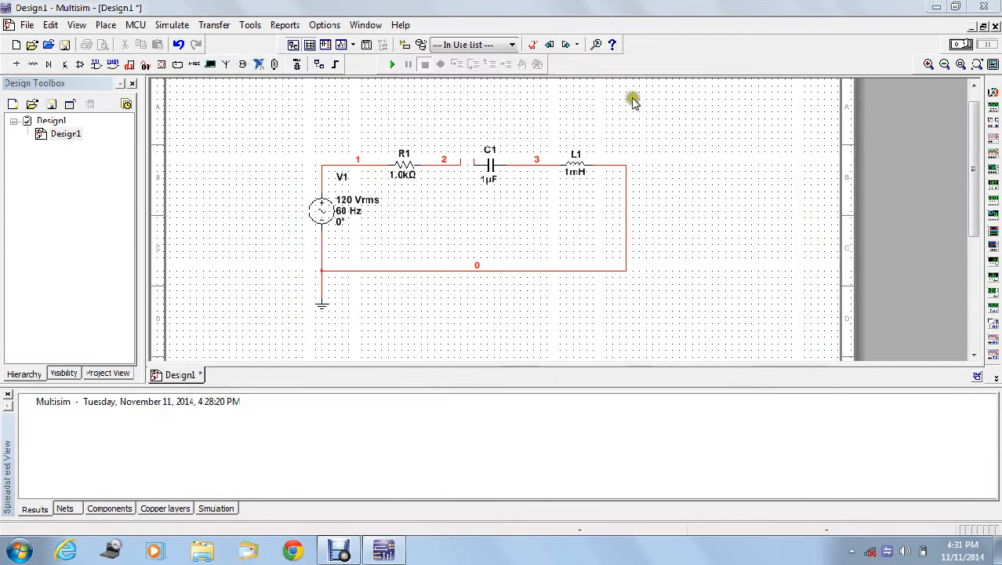
pyautogui.moveTo(289, 129); pyautogui.dragTo(549, 309)
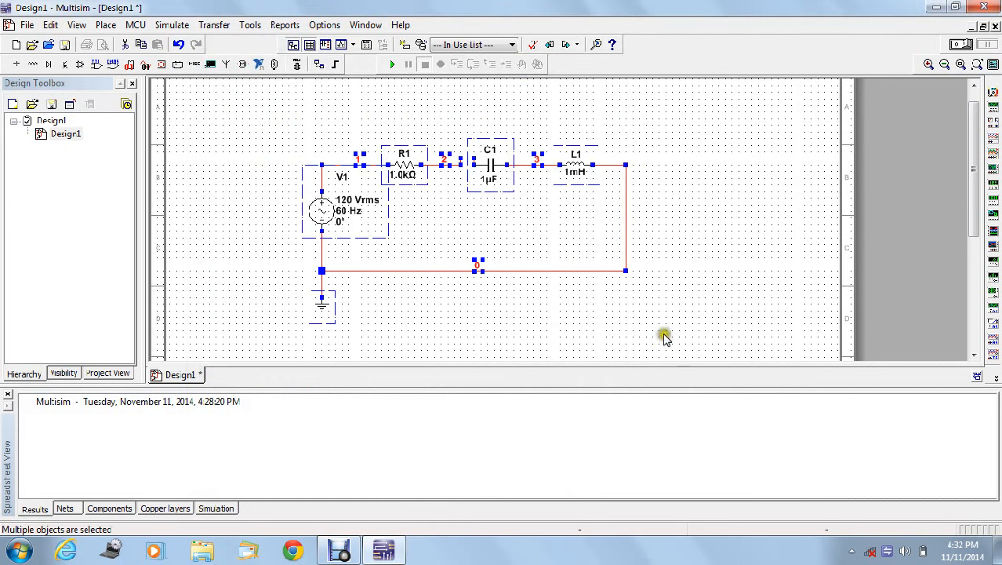
pyautogui.click(641, 339)
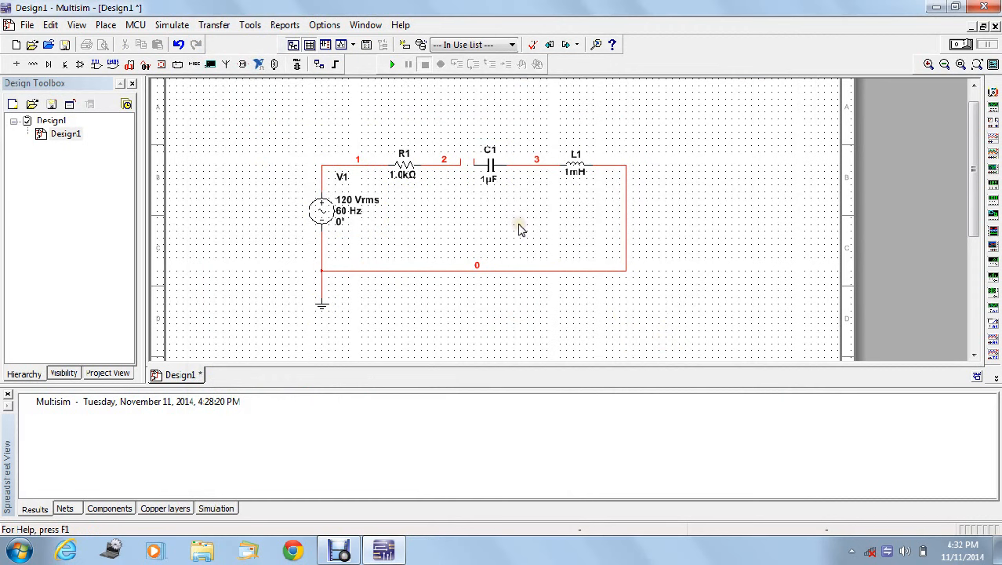
# Step: Set the AC source V1 to 10 V RMS with a frequency of 1 kHz
pyautogui.doubleClick(343, 210)
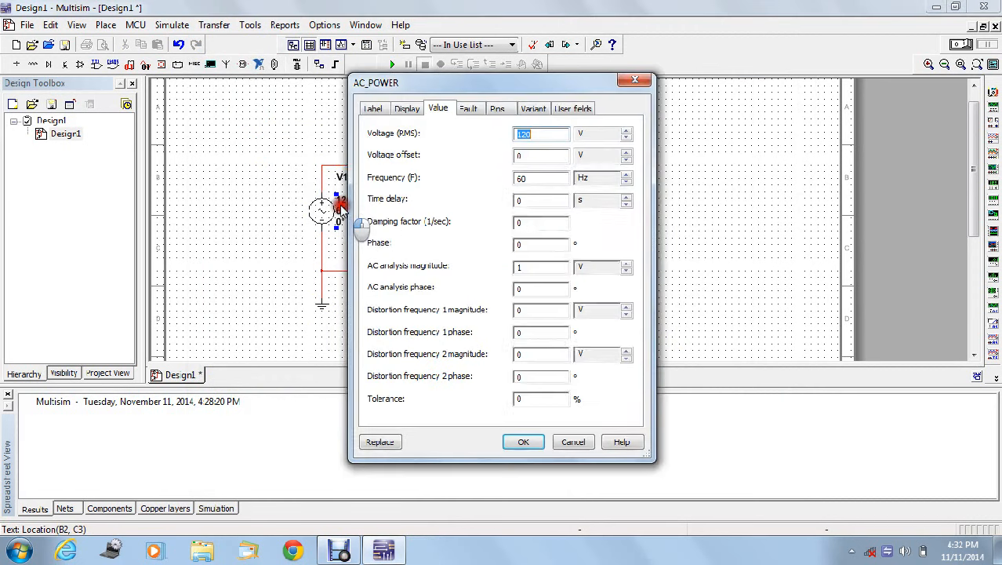
pyautogui.doubleClick(556, 132)
pyautogui.click(554, 131)
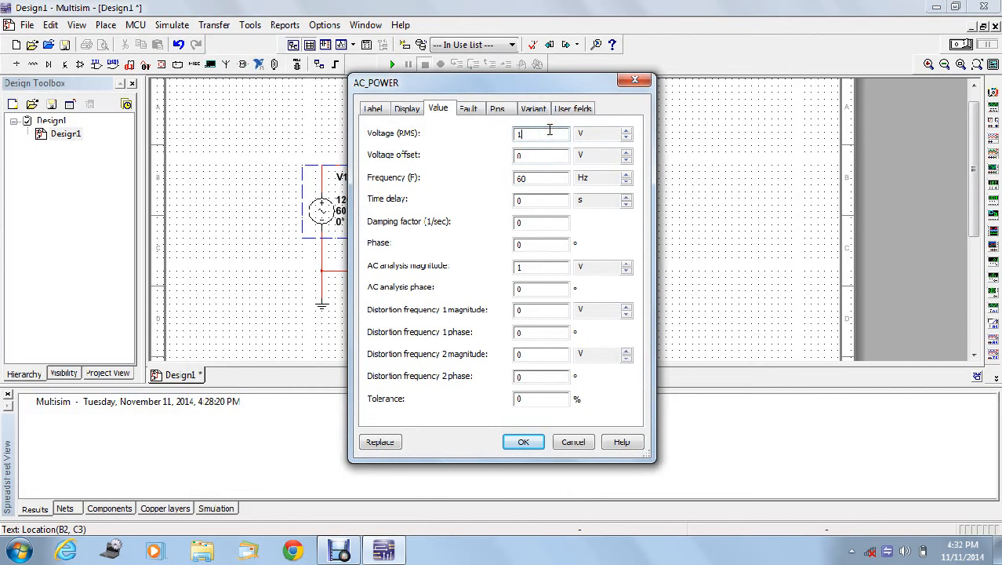
pyautogui.click(528, 179)
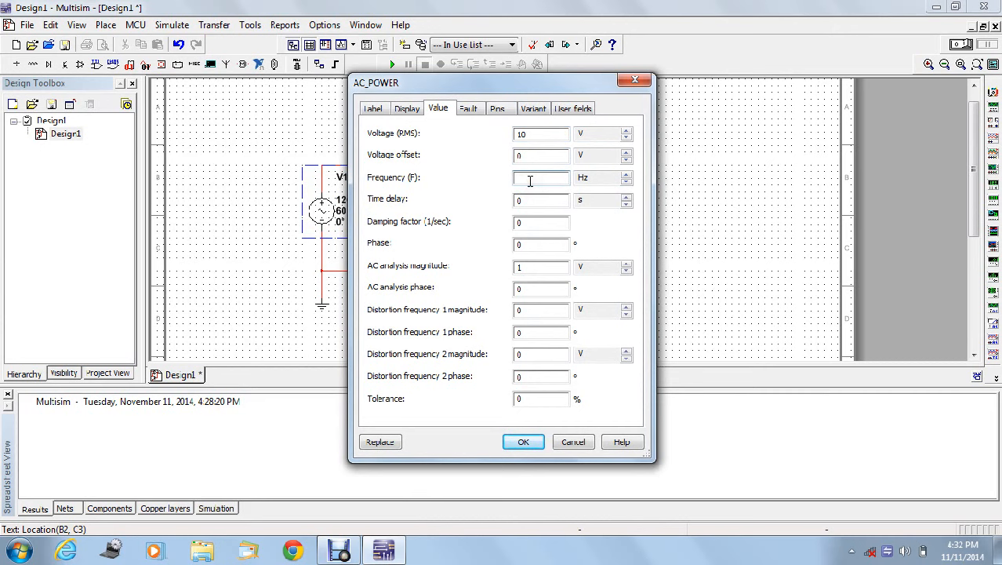
pyautogui.click(626, 182)
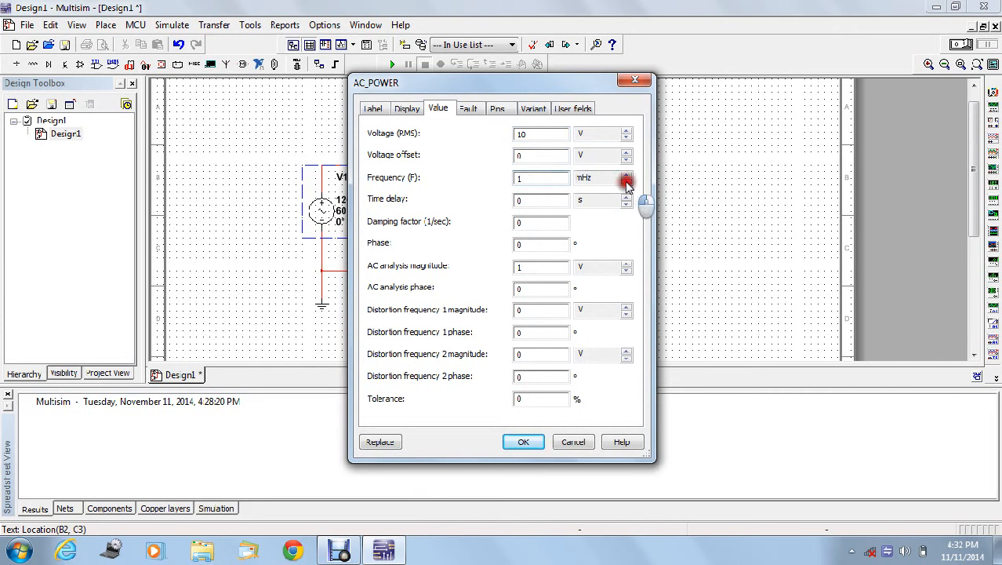
pyautogui.click(626, 175)
pyautogui.click(626, 175)
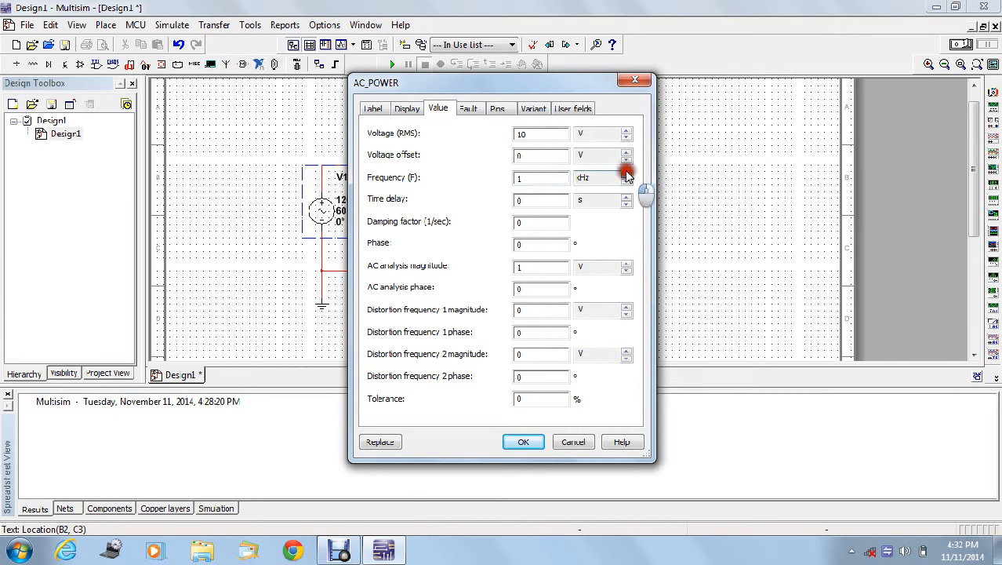
pyautogui.click(523, 442)
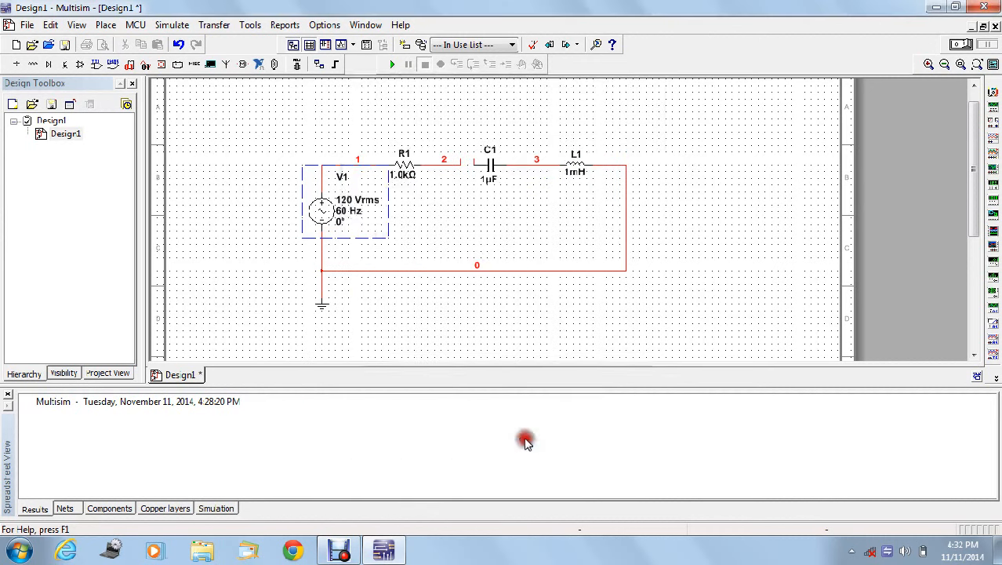
# Step: Set the resistance of resistor R1 to 100 Ω
pyautogui.click(402, 171)
pyautogui.doubleClick(401, 170)
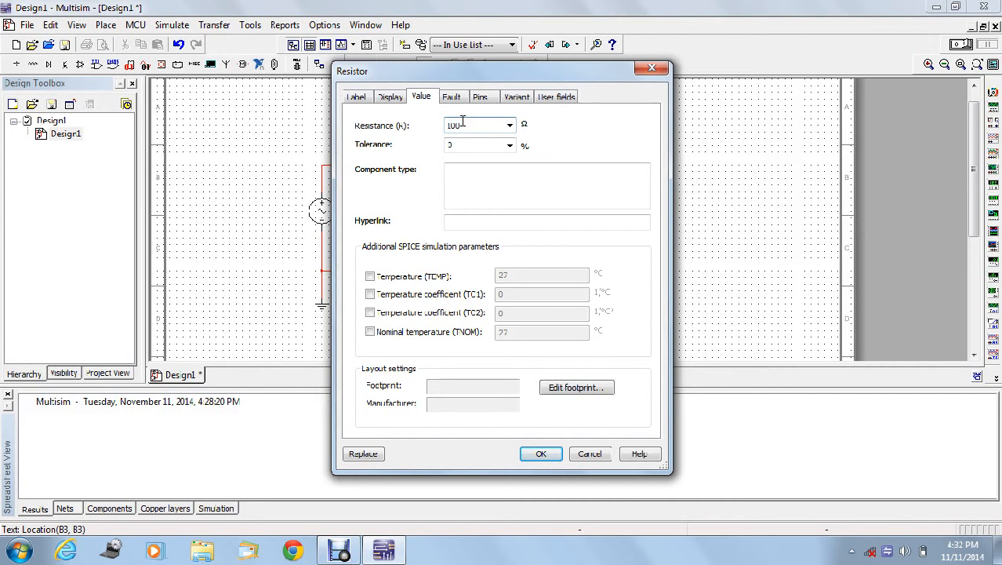
pyautogui.click(540, 454)
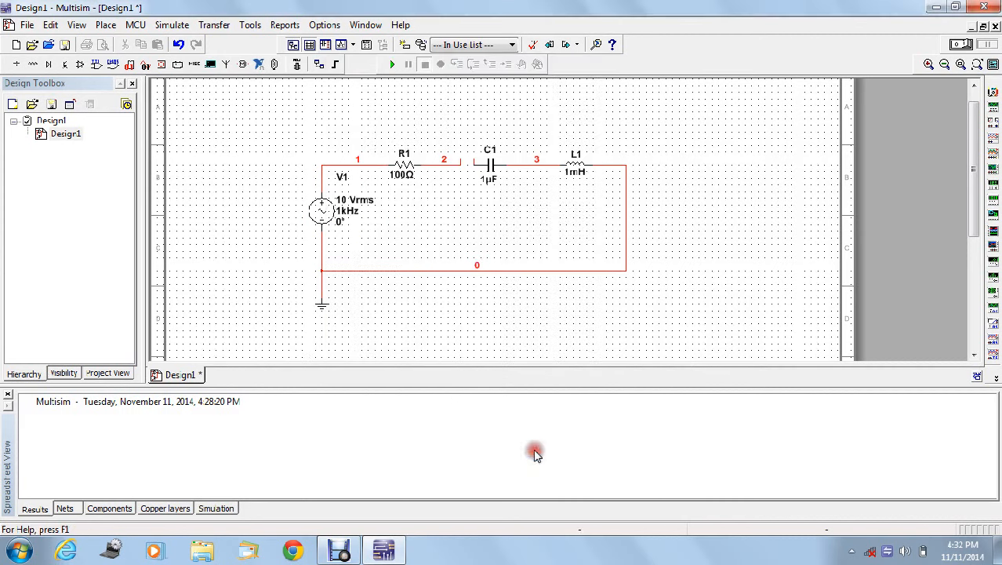
# Step: Set capacitor C1 to 0.1 F and inductor L1 to 10 mH
pyautogui.doubleClick(488, 179)
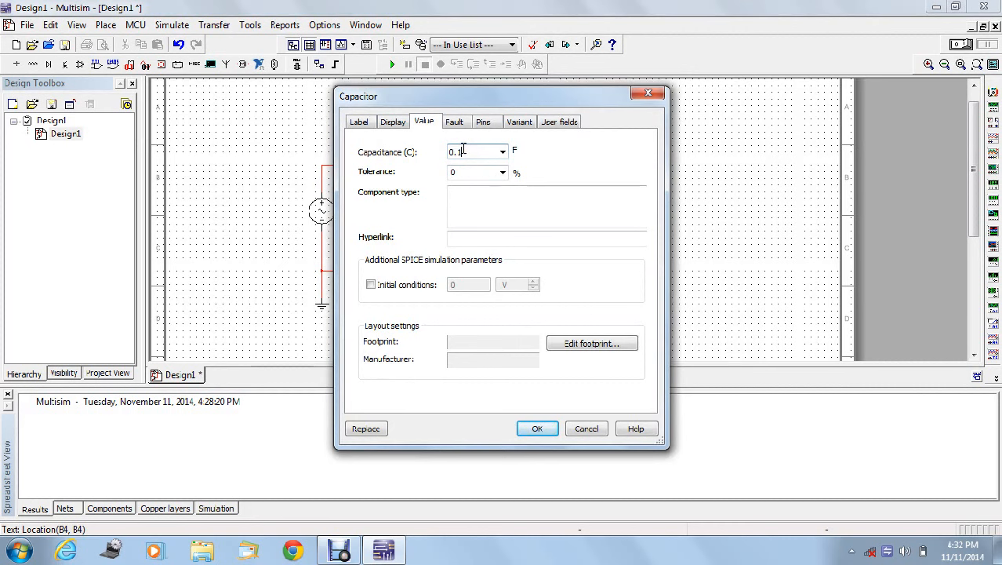
pyautogui.click(538, 428)
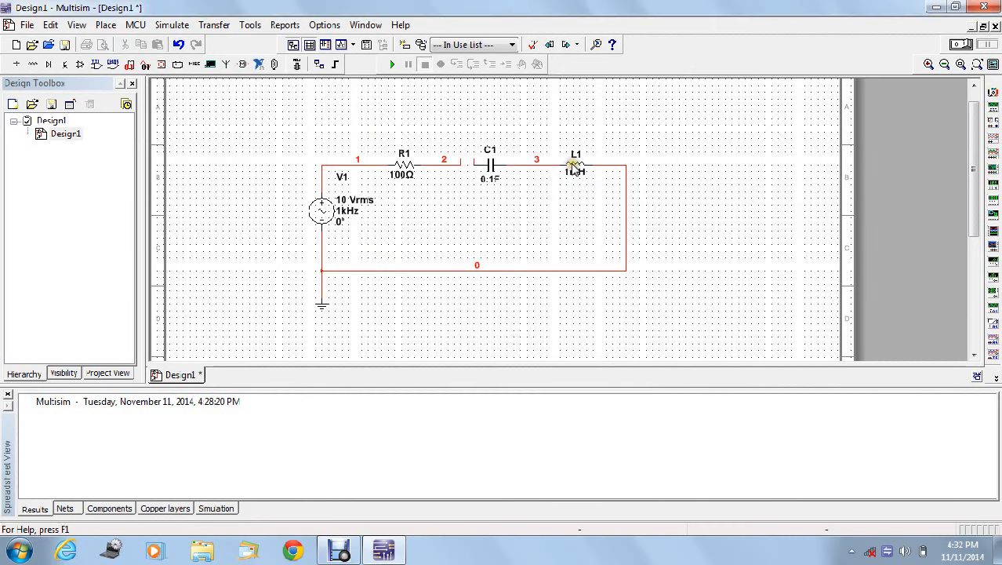
pyautogui.doubleClick(573, 168)
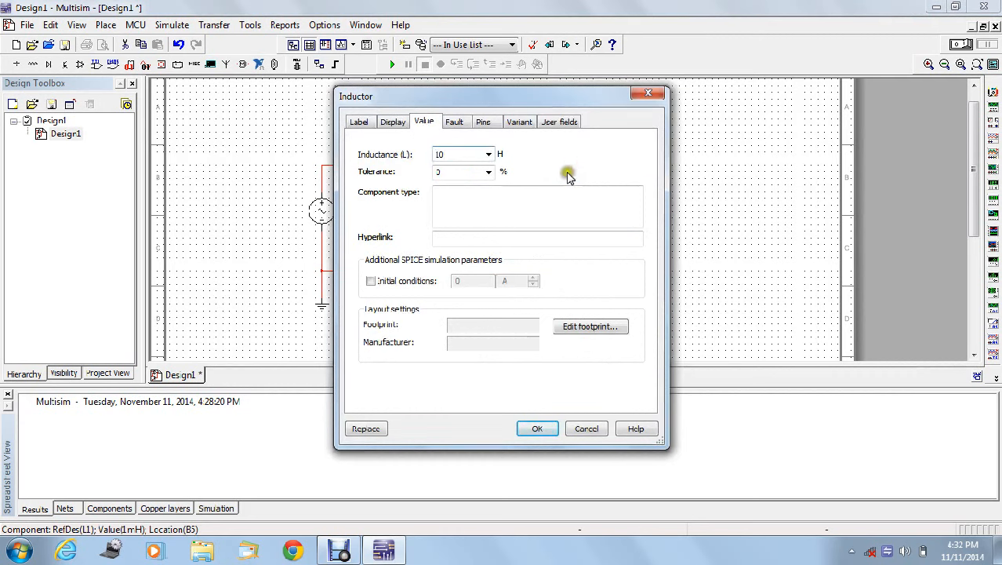
pyautogui.write('10m')
pyautogui.click(529, 424)
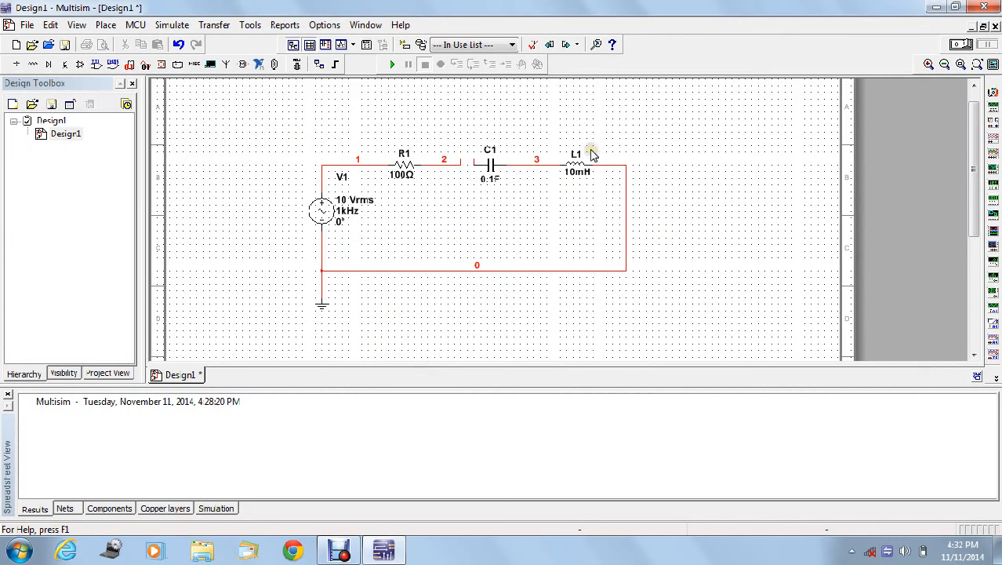
pyautogui.doubleClick(401, 174)
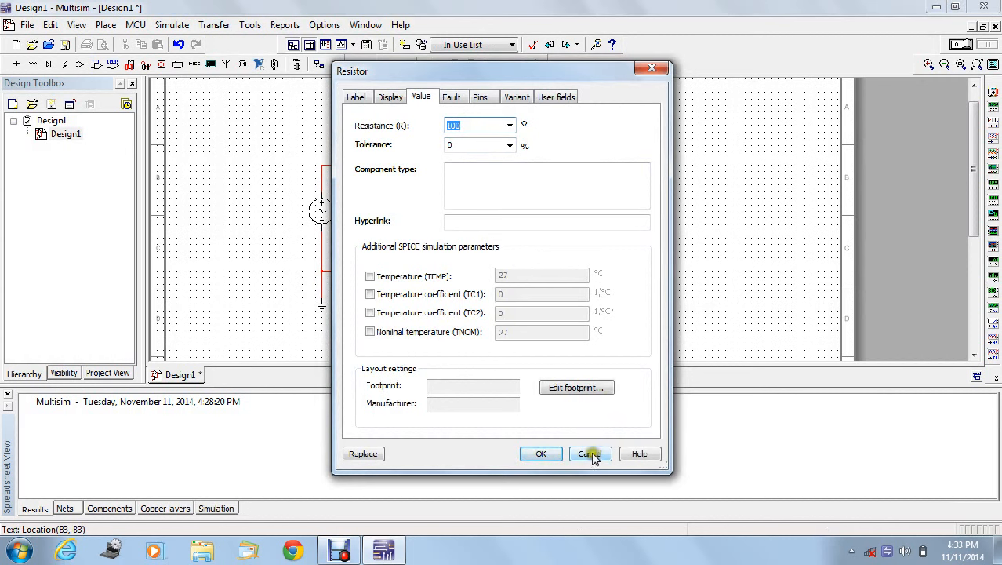
pyautogui.click(538, 455)
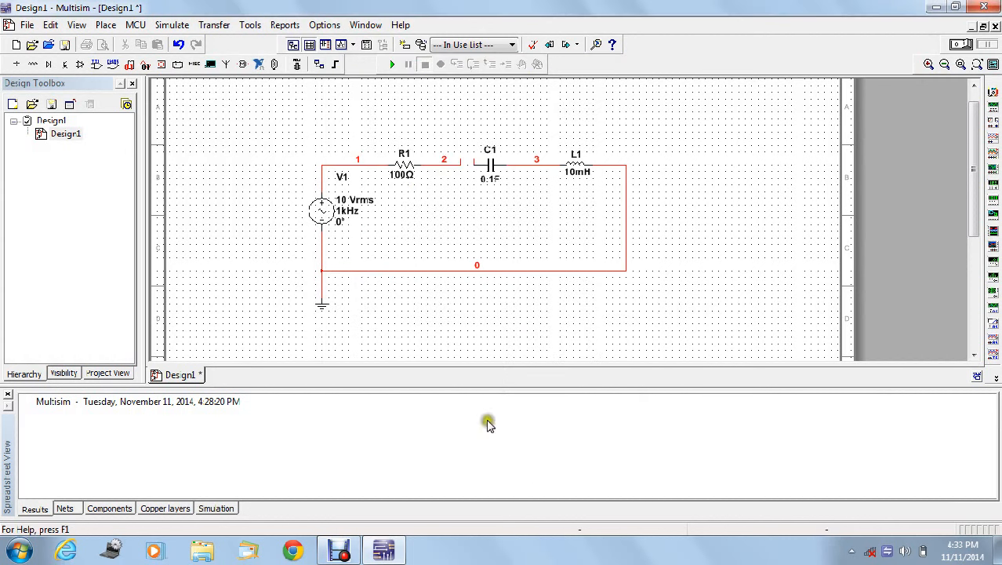
# Step: Open the saved design file "series resonance1" from the Circuit Design Suite 12.0 folder
pyautogui.click(26, 26)
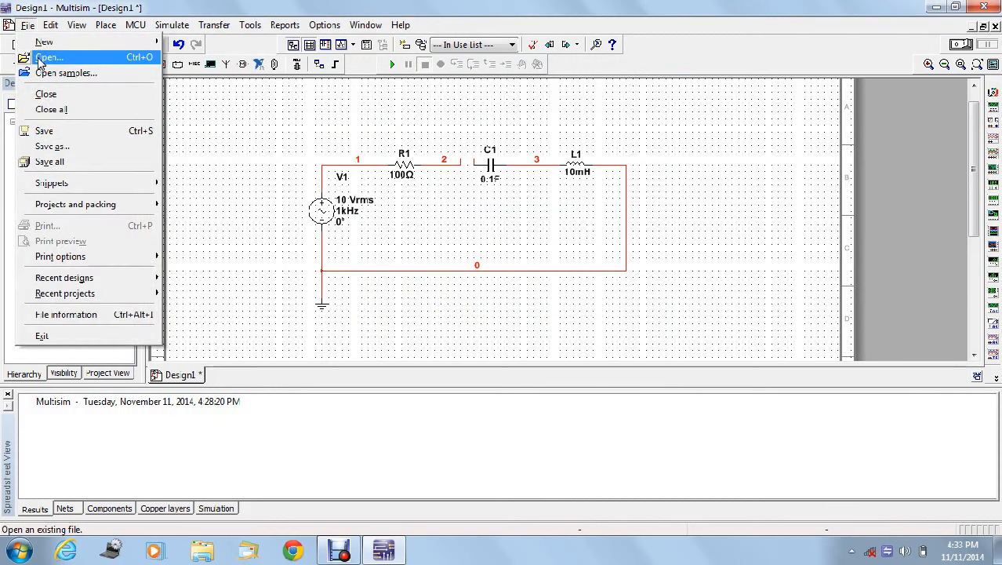
pyautogui.click(43, 57)
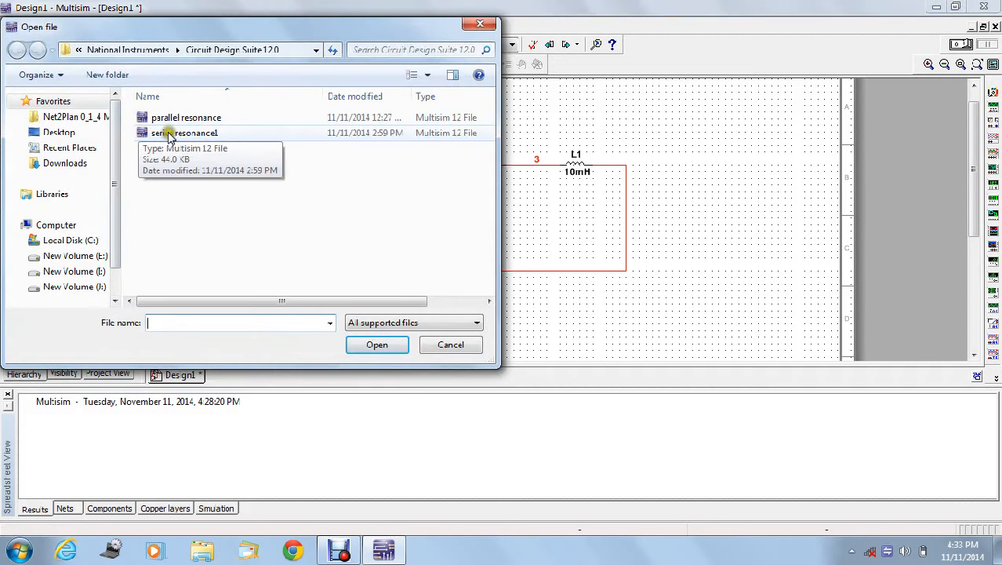
pyautogui.click(171, 134)
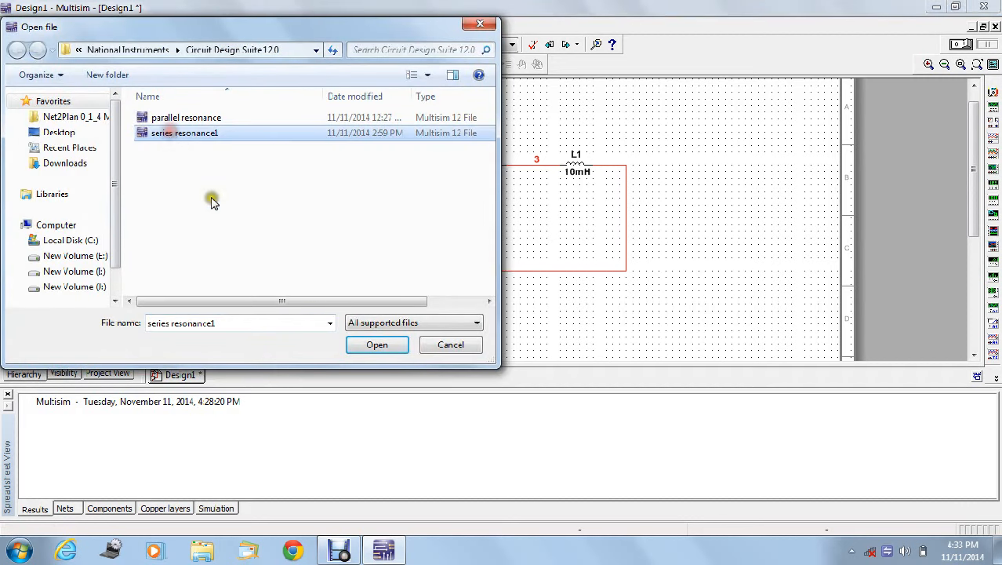
pyautogui.click(377, 344)
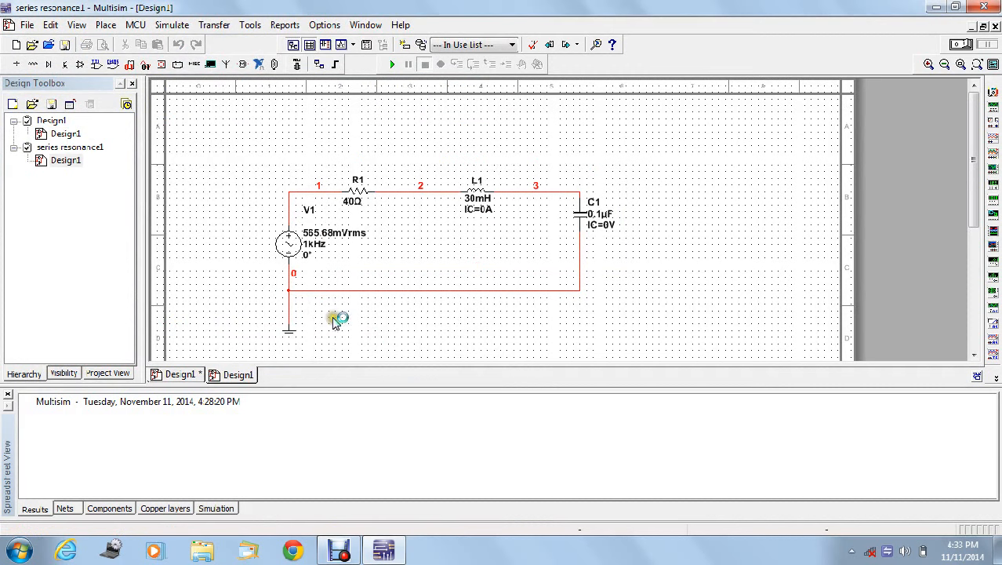
# Step: Rename resistor R1 to "Resistor" by changing its reference designator
pyautogui.click(308, 209)
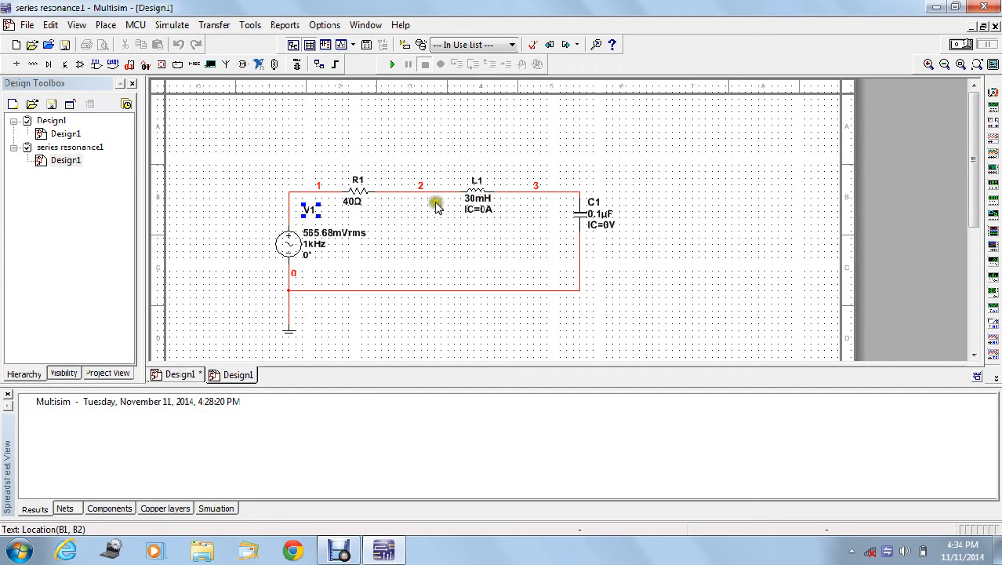
pyautogui.doubleClick(352, 180)
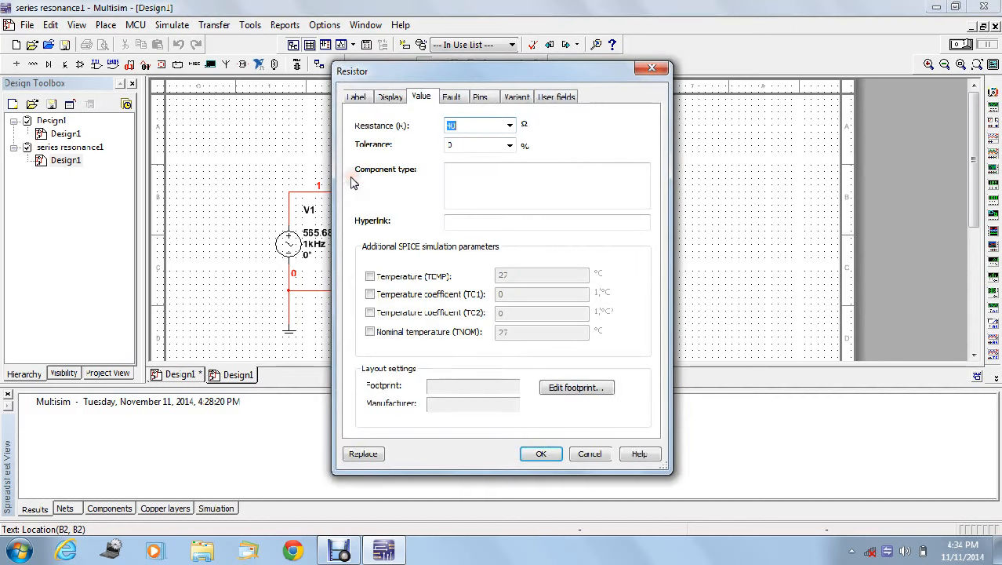
pyautogui.click(357, 98)
pyautogui.click(378, 138)
pyautogui.press('BackSpace')
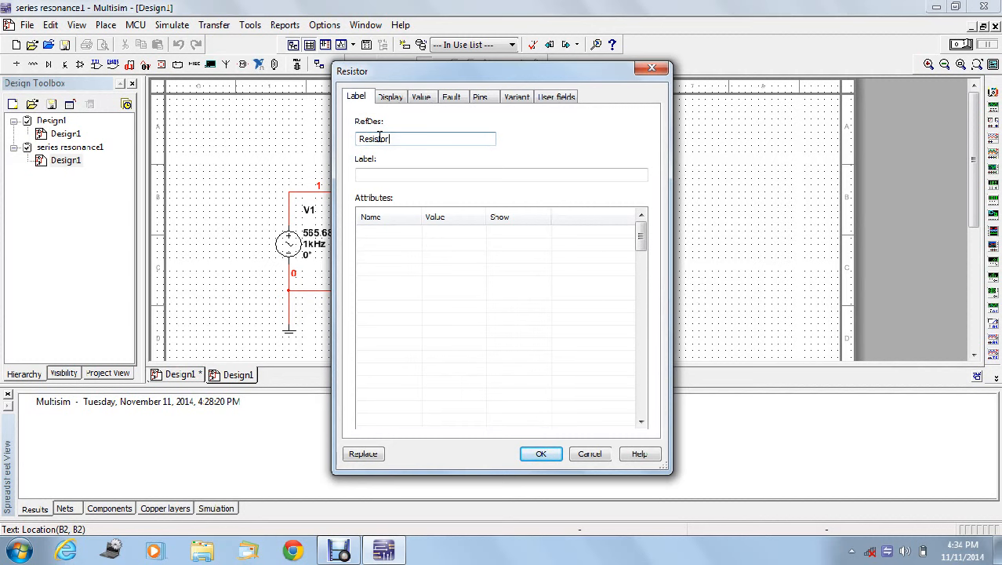
pyautogui.click(538, 453)
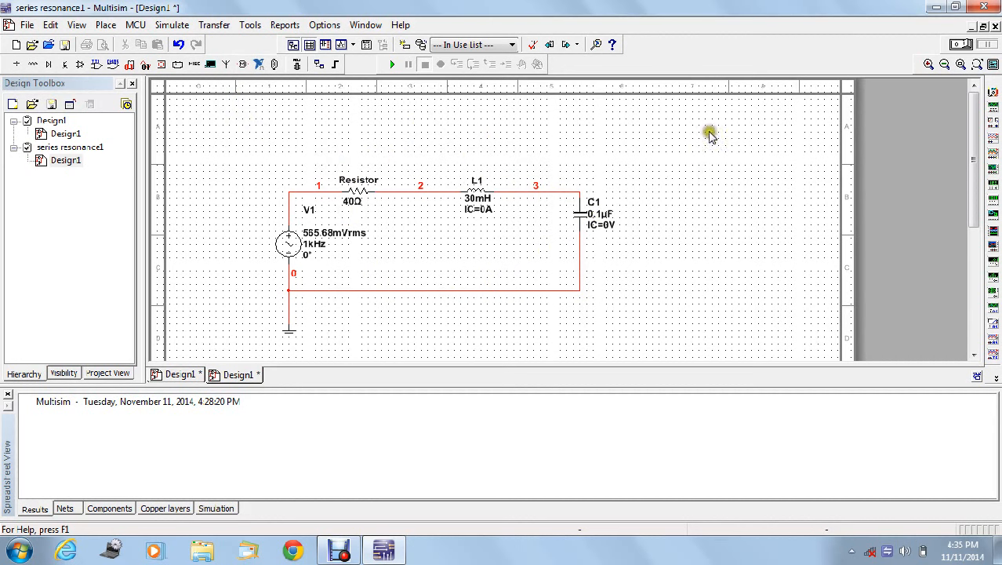
# Step: Enlarge and center the series RLC schematic, shrinking the spreadsheet pane to make room for the whole circuit
pyautogui.click(927, 63)
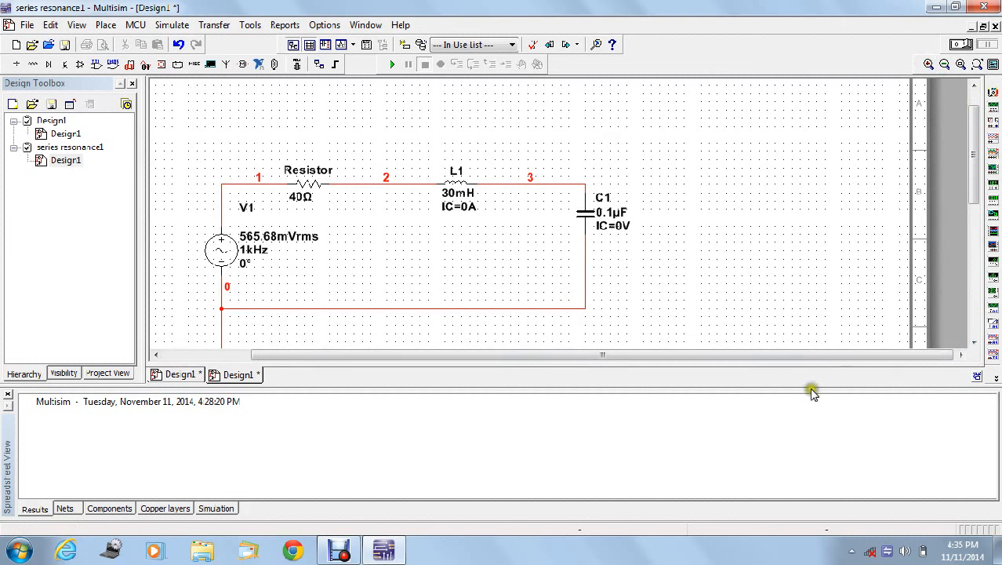
pyautogui.moveTo(746, 384)
pyautogui.mouseDown()
pyautogui.moveTo(766, 424)
pyautogui.moveTo(754, 422)
pyautogui.moveTo(754, 434)
pyautogui.moveTo(765, 441)
pyautogui.moveTo(751, 442)
pyautogui.mouseUp()
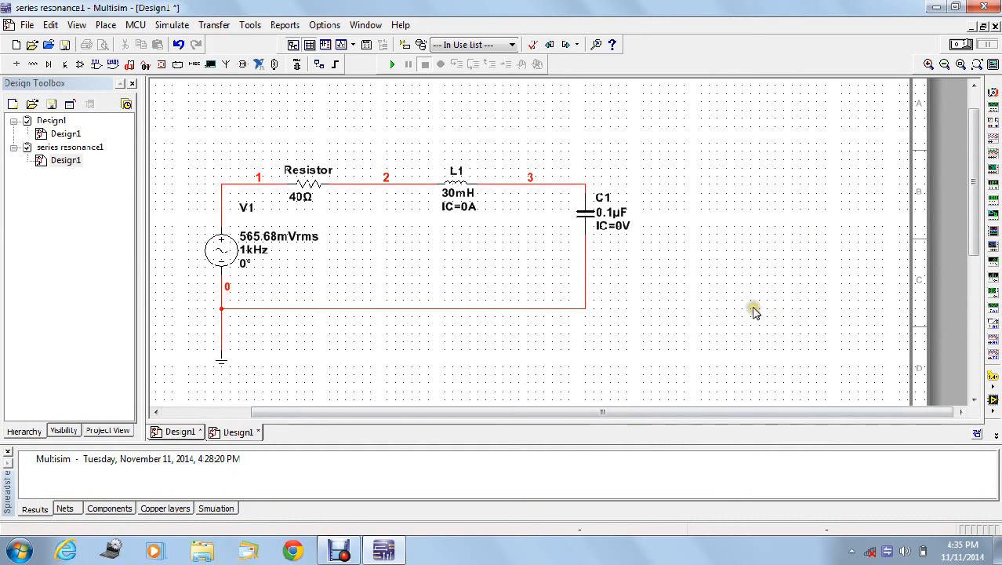
pyautogui.click(928, 64)
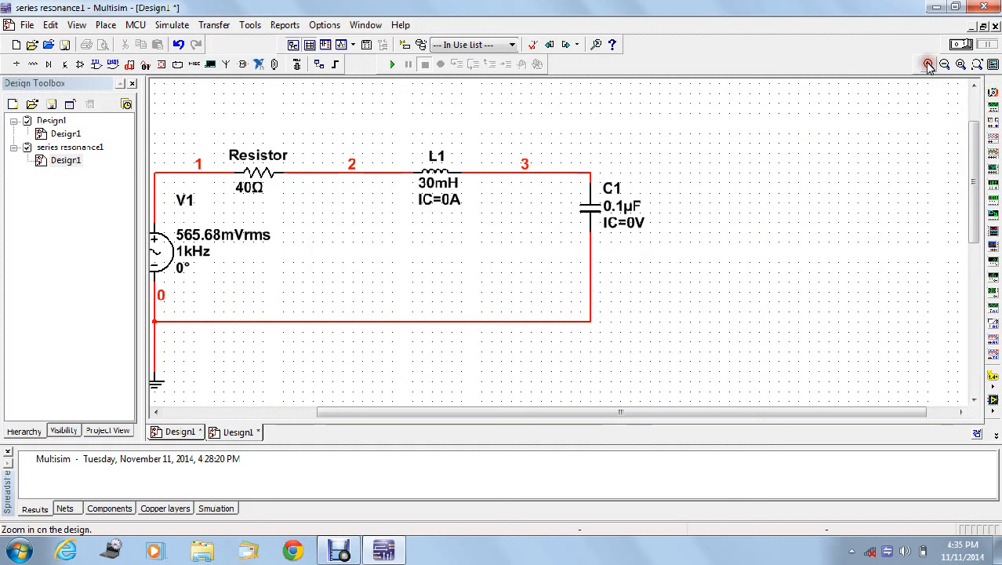
pyautogui.click(157, 411)
pyautogui.click(157, 411)
pyautogui.click(157, 411)
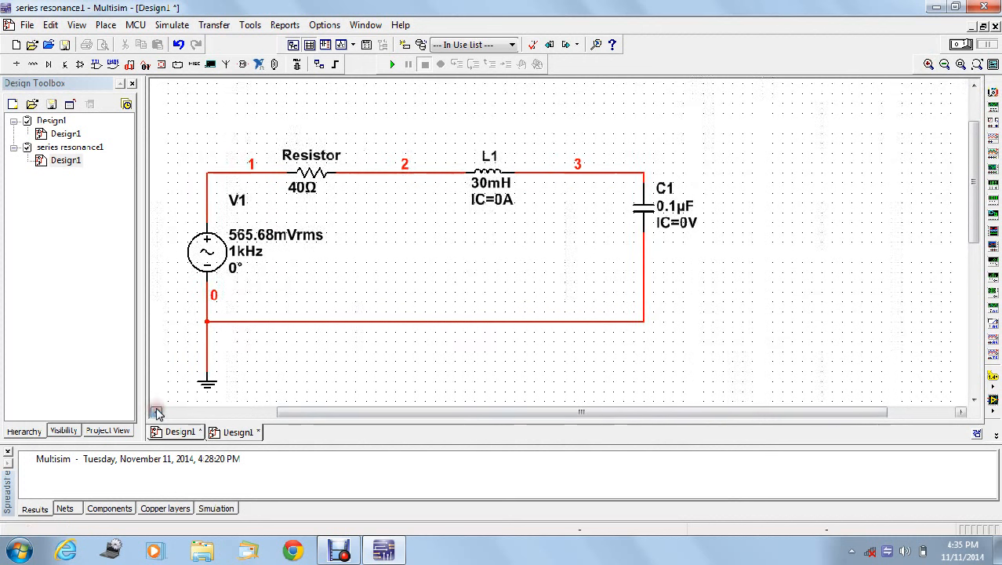
pyautogui.click(156, 411)
pyautogui.click(157, 411)
pyautogui.click(157, 411)
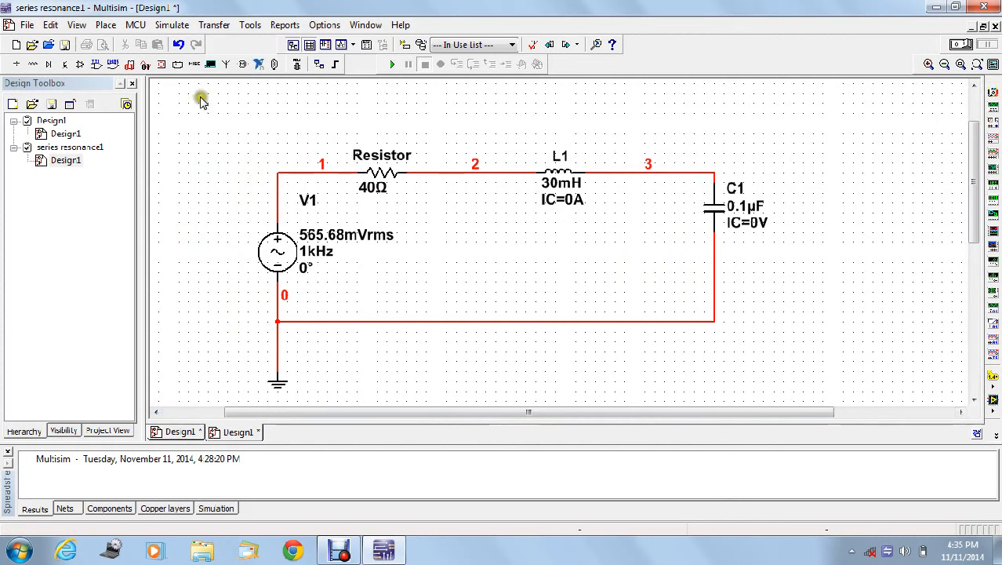
# Step: Open the AC analysis setup and choose a linear vertical scale in its frequency parameters
pyautogui.click(170, 24)
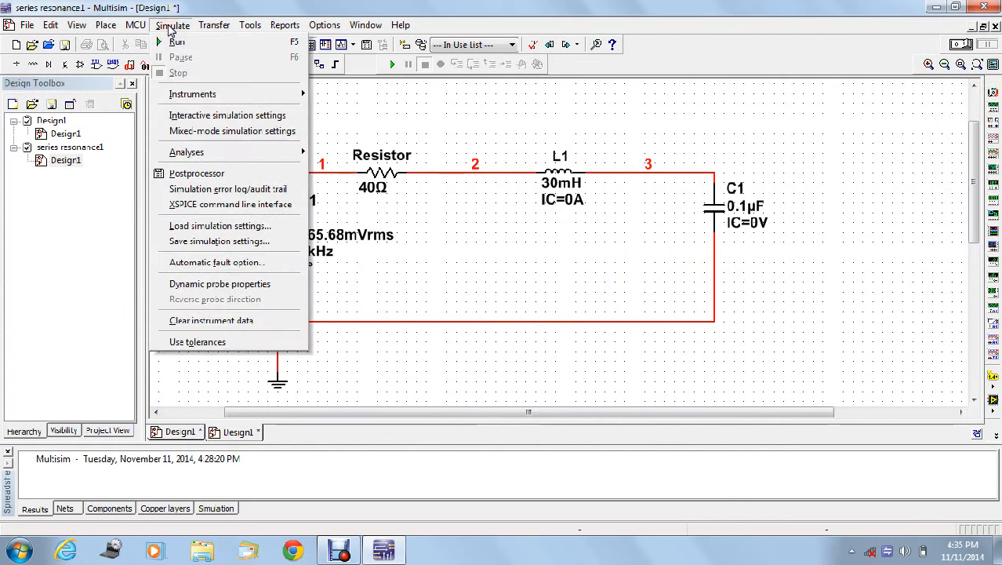
pyautogui.moveTo(196, 152)
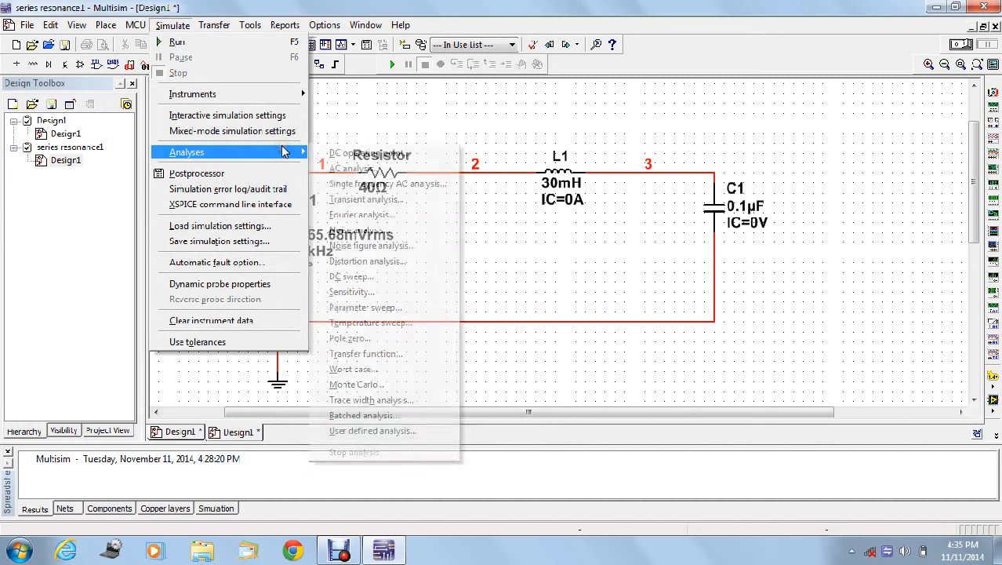
pyautogui.click(355, 168)
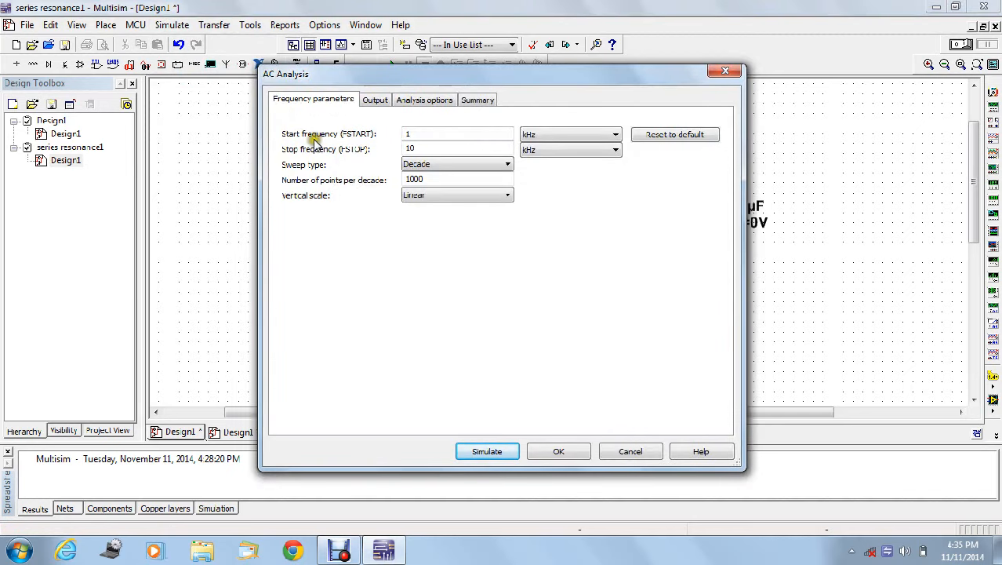
pyautogui.click(407, 133)
pyautogui.click(413, 180)
pyautogui.click(509, 195)
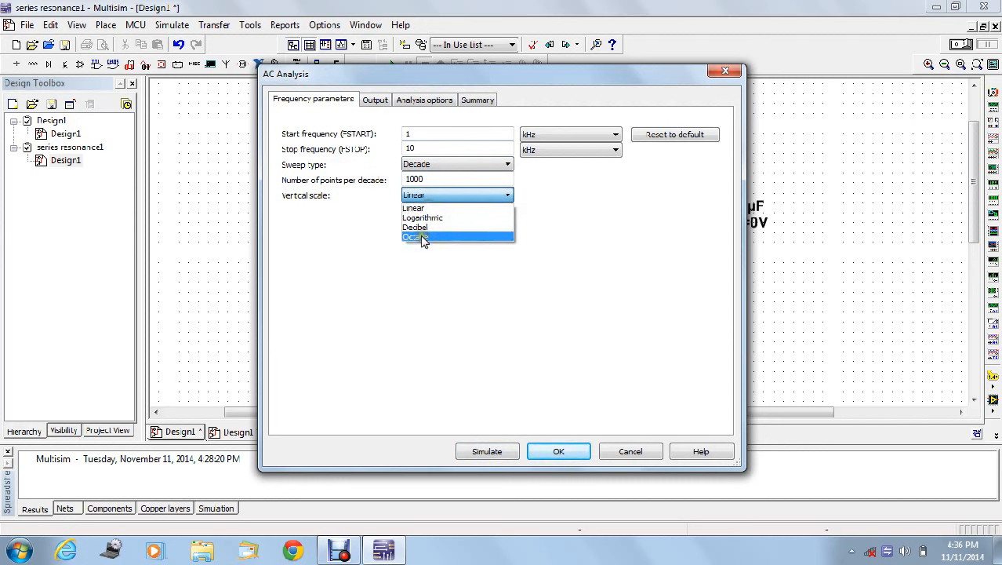
pyautogui.click(416, 209)
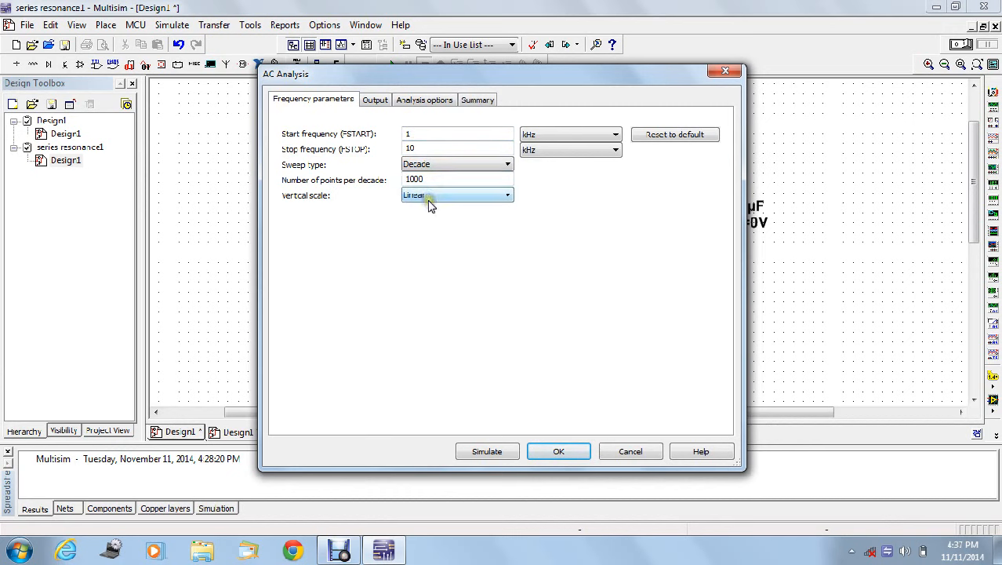
# Step: Remove V(3) from the variables selected for the AC analysis and add it back
pyautogui.click(376, 102)
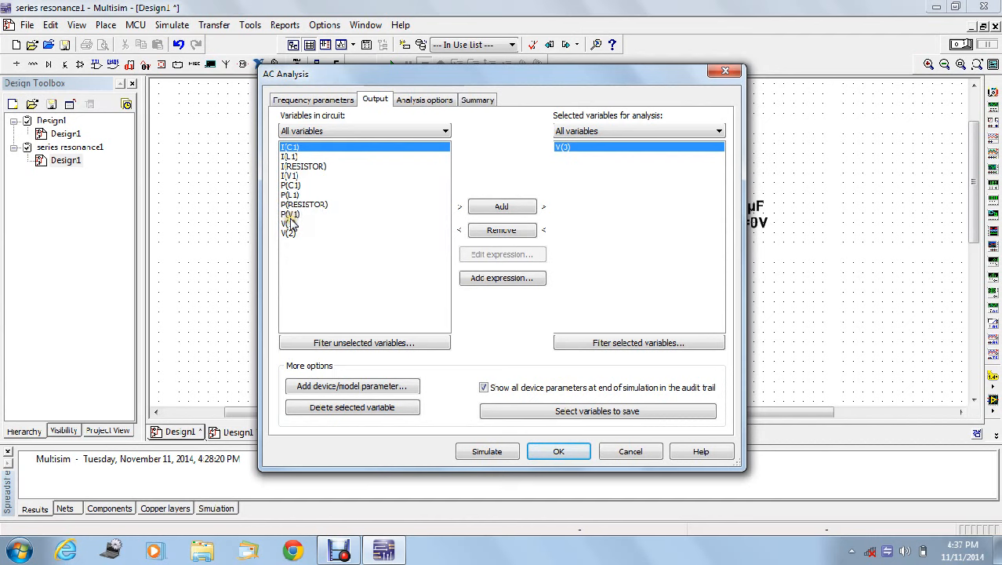
pyautogui.click(289, 223)
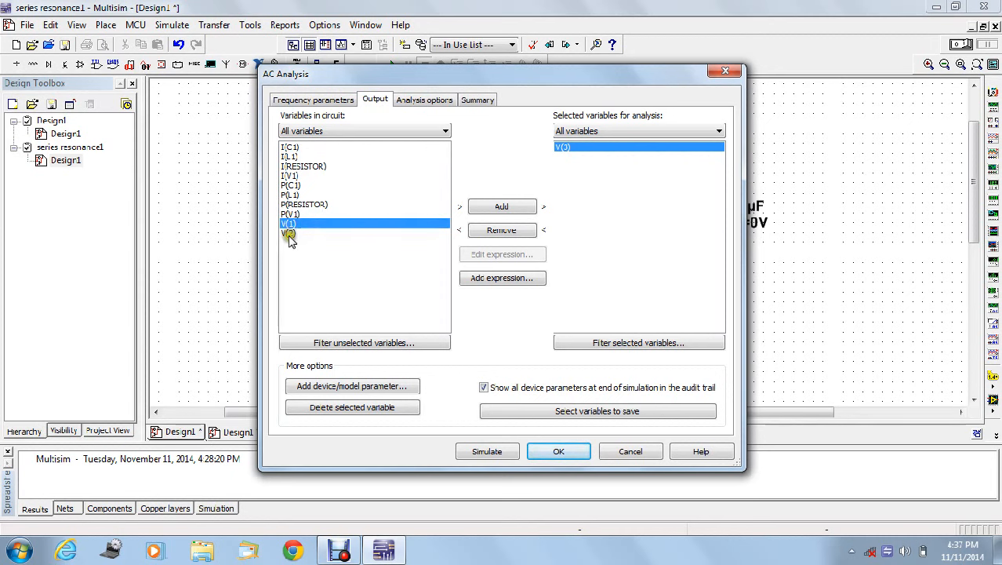
pyautogui.click(287, 233)
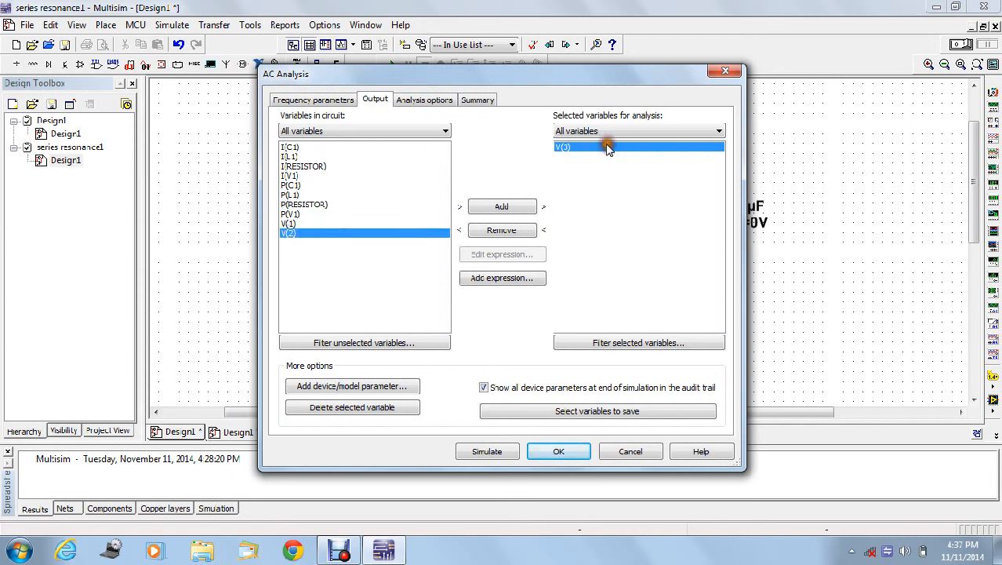
pyautogui.click(520, 230)
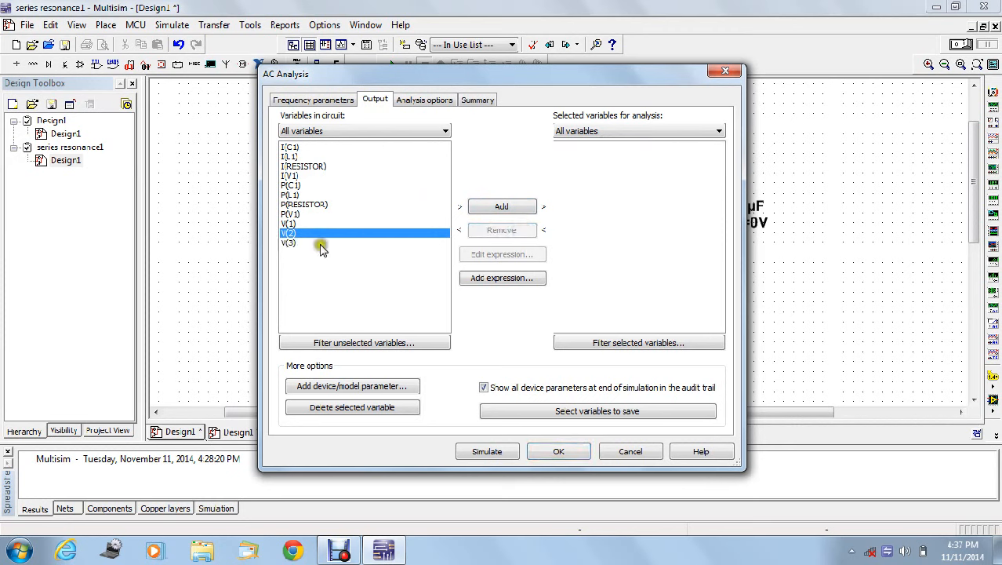
pyautogui.click(287, 243)
pyautogui.click(533, 207)
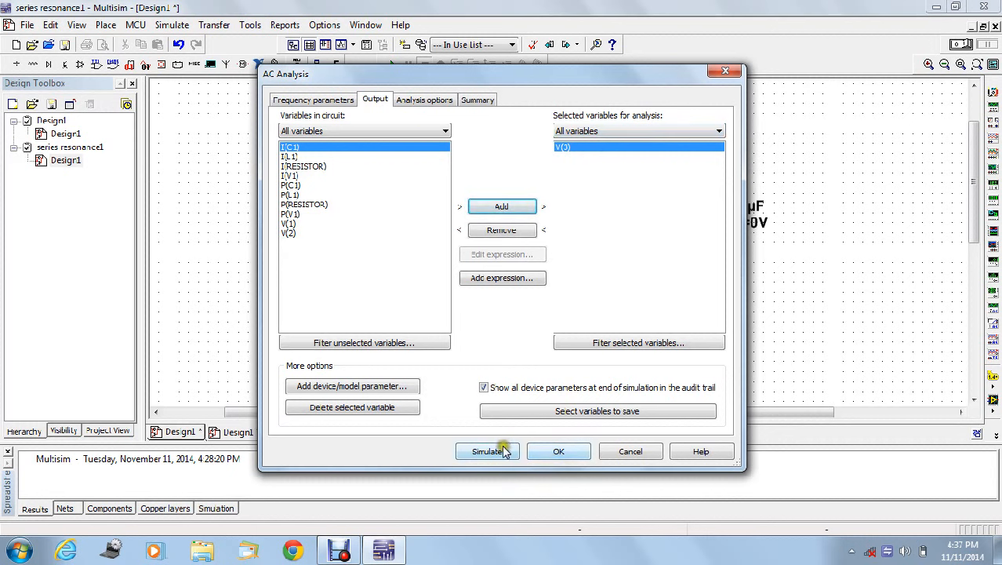
# Step: Run the AC analysis of V(3) after checking its options and summary, and view the plots maximized before closing them
pyautogui.click(427, 100)
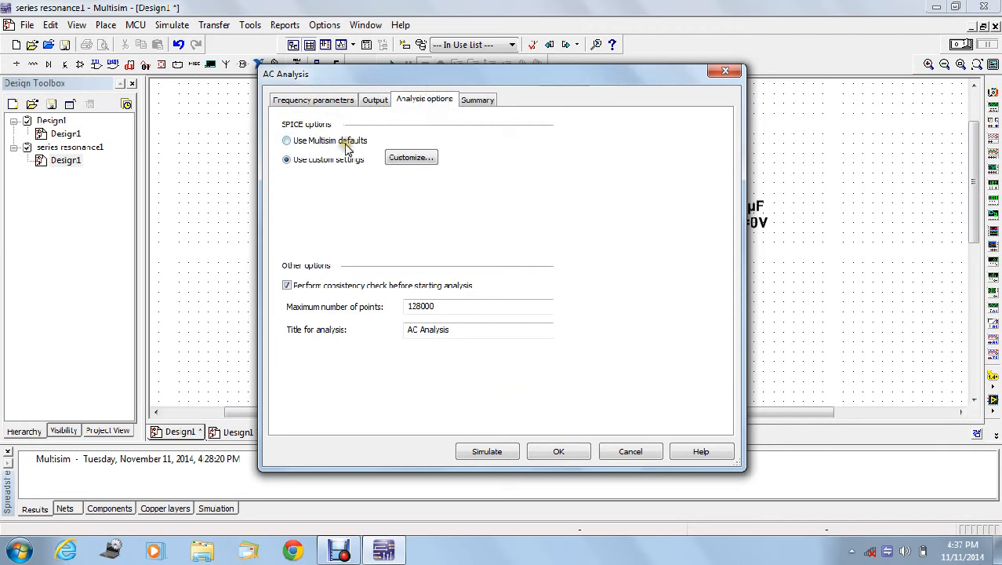
pyautogui.click(478, 101)
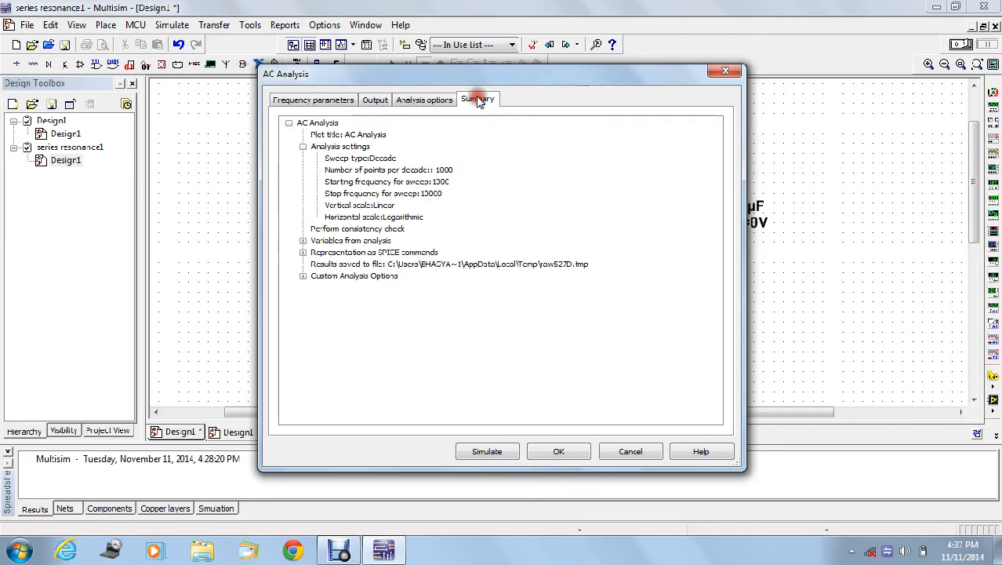
pyautogui.click(372, 102)
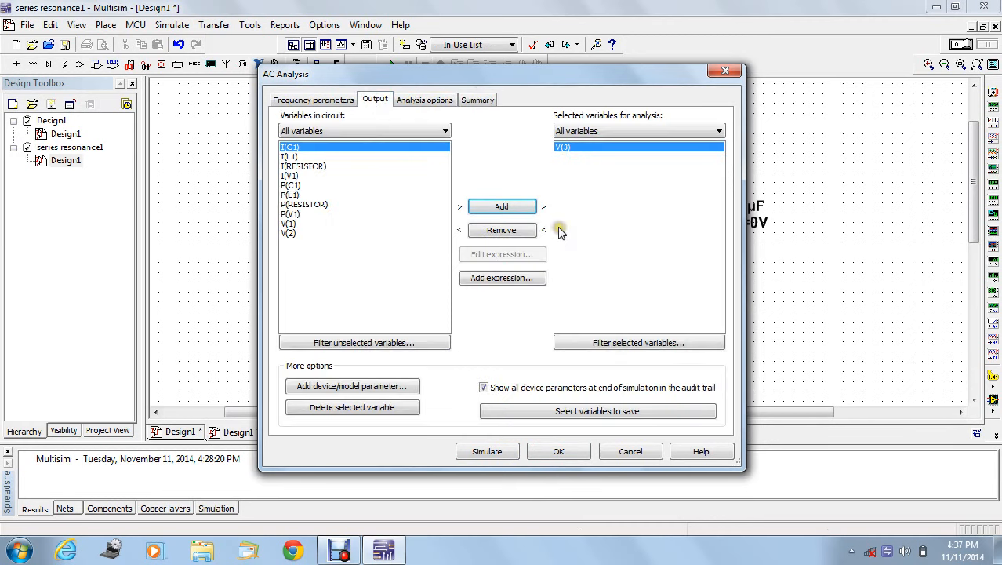
pyautogui.click(487, 451)
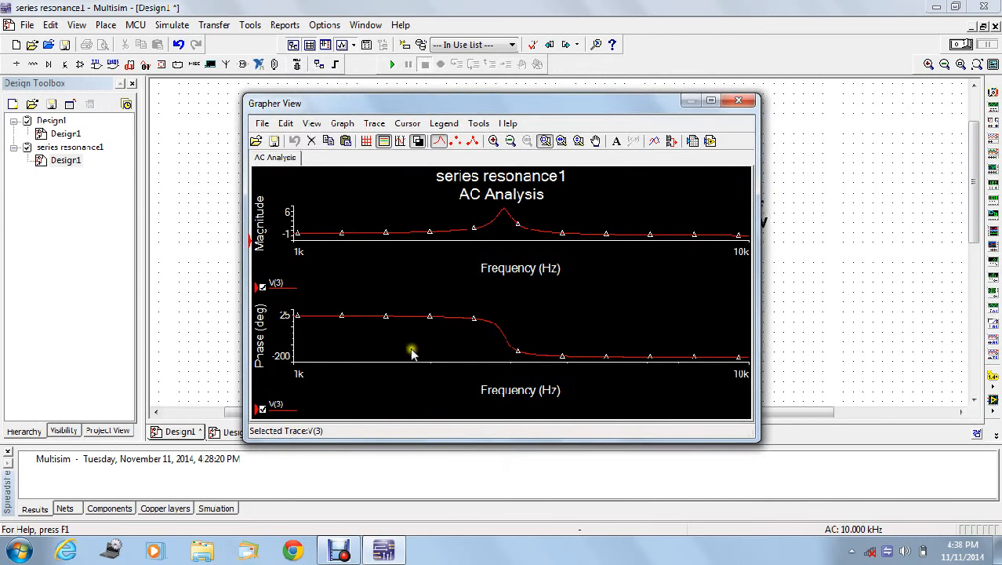
pyautogui.click(712, 100)
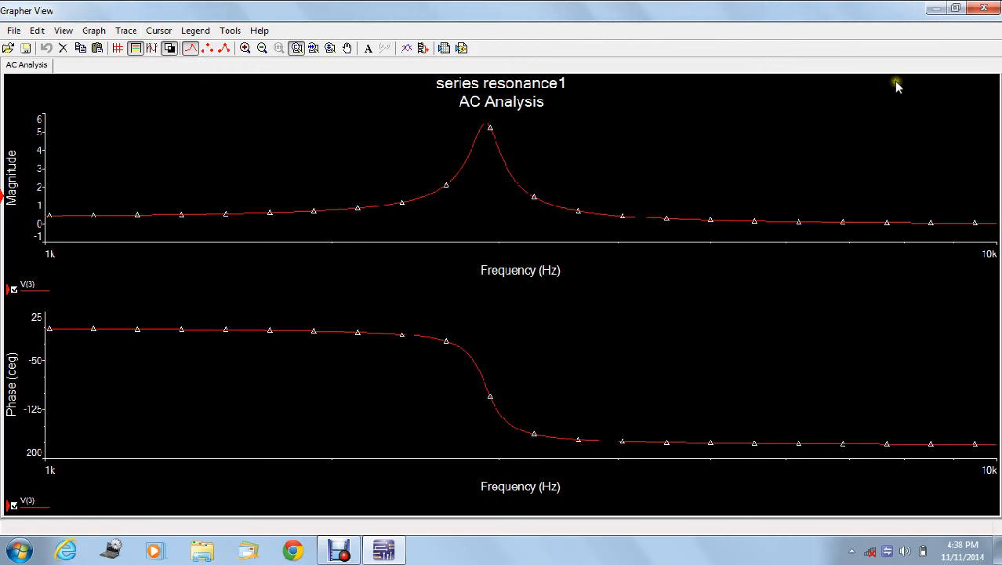
pyautogui.click(983, 8)
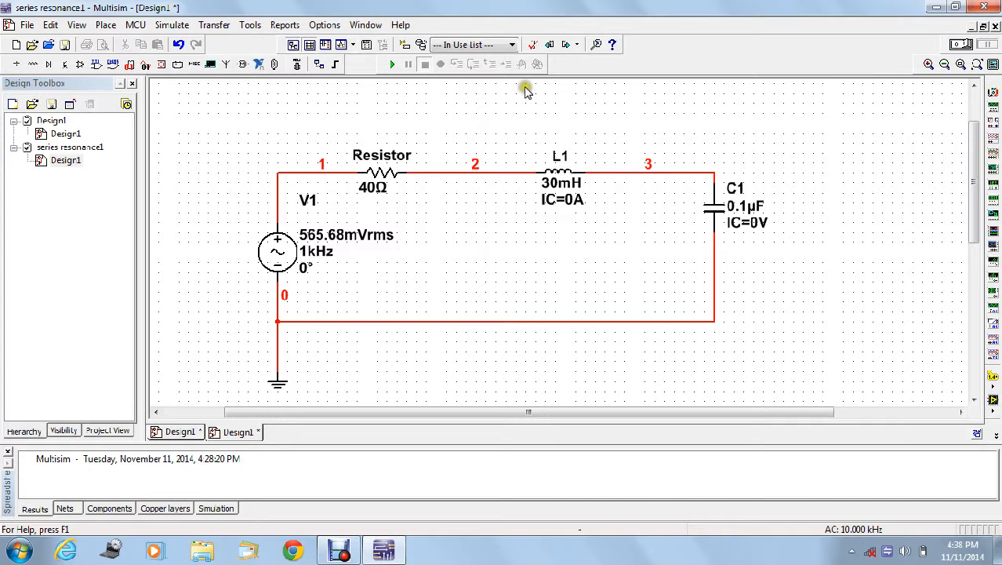
# Step: Run the AC analysis again with V(3) as the selected output variable
pyautogui.click(165, 25)
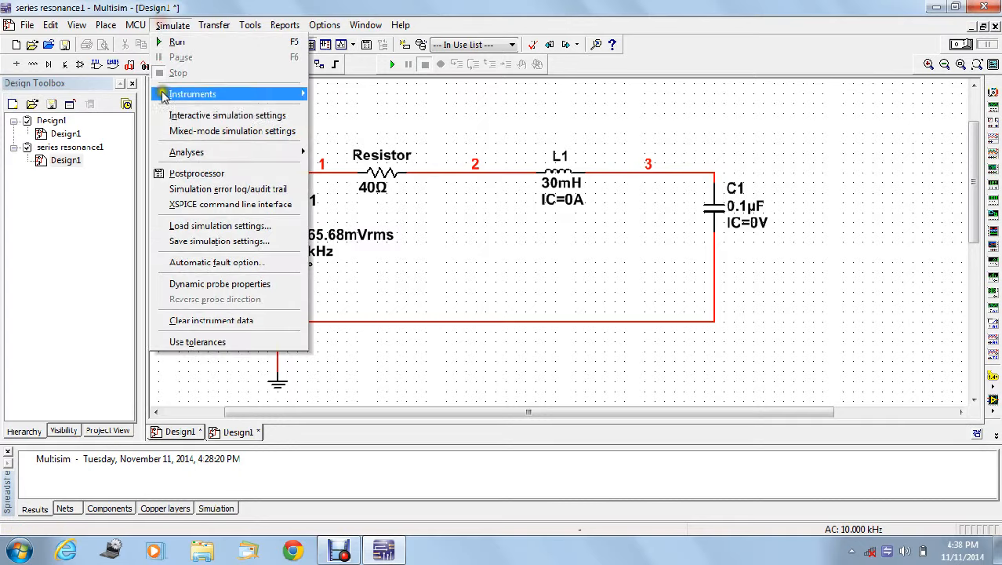
pyautogui.moveTo(180, 157)
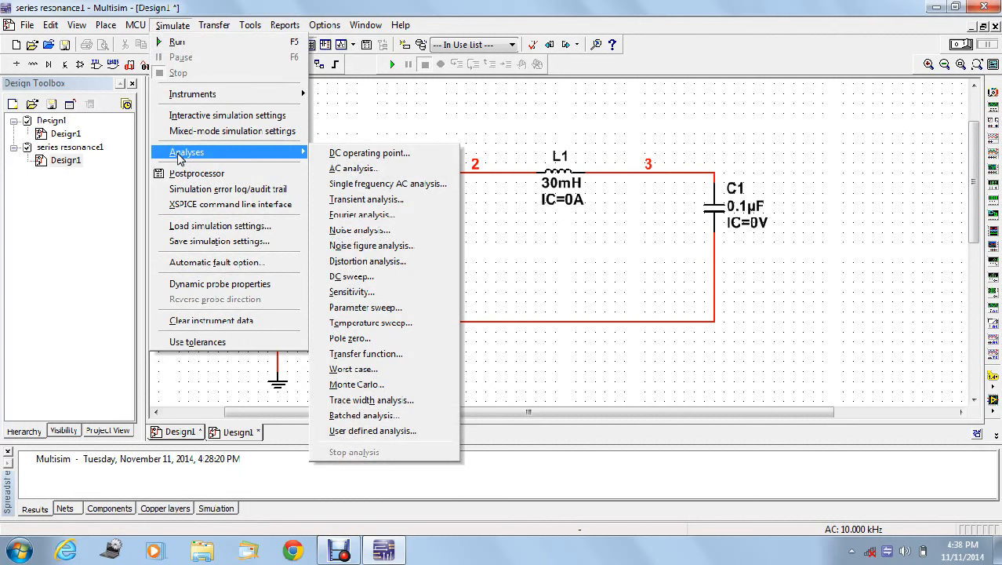
pyautogui.click(354, 168)
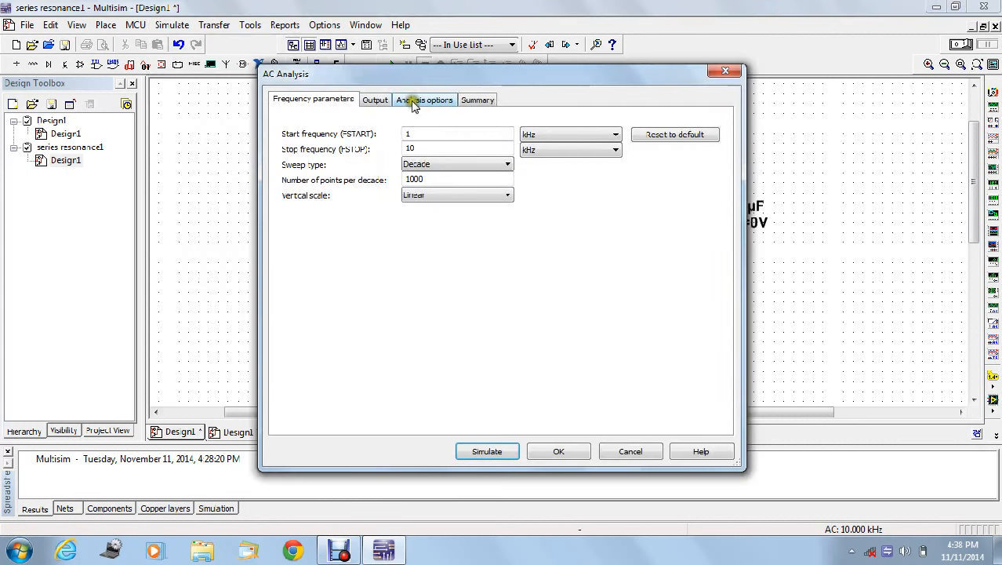
pyautogui.click(377, 100)
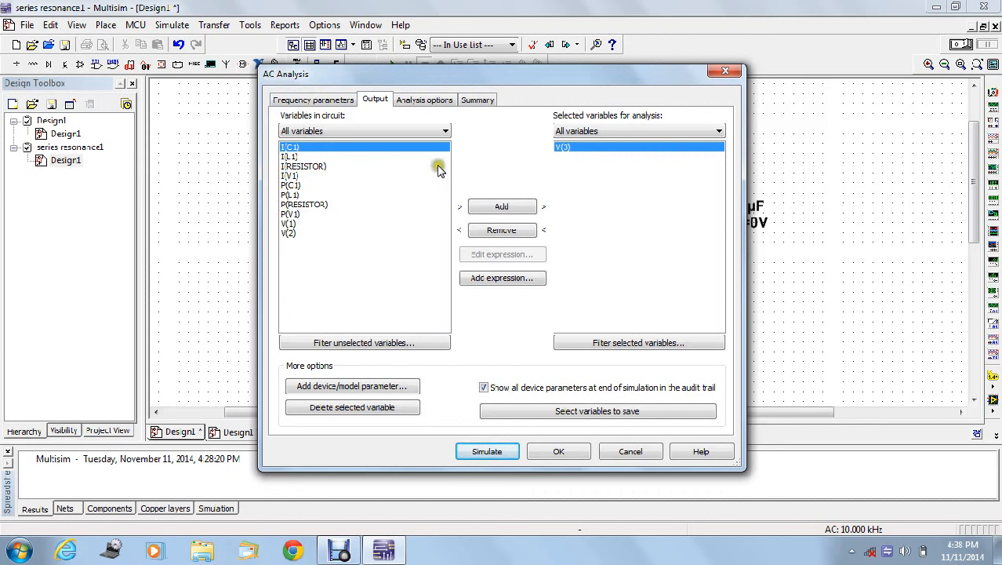
pyautogui.click(542, 415)
pyautogui.click(556, 450)
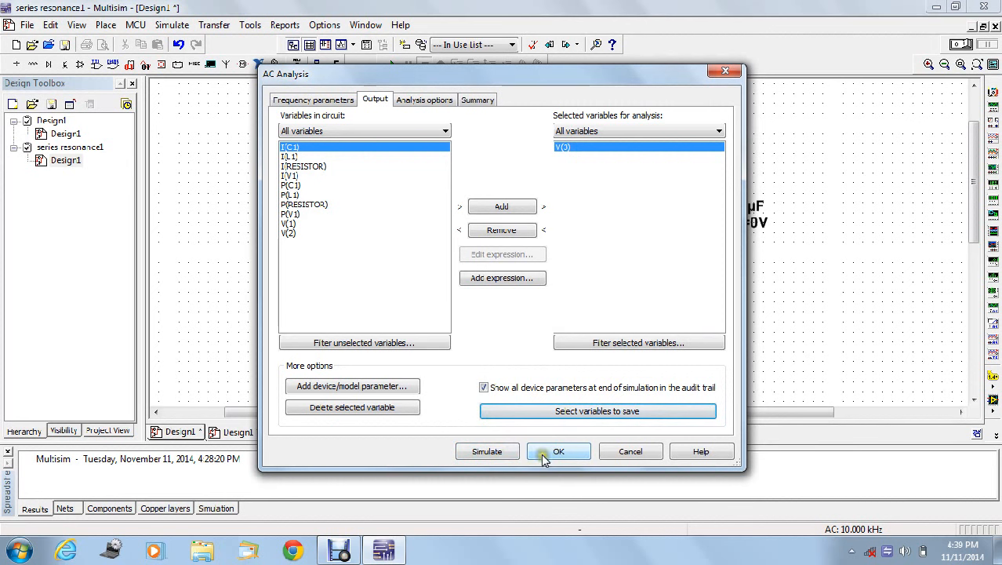
pyautogui.click(487, 452)
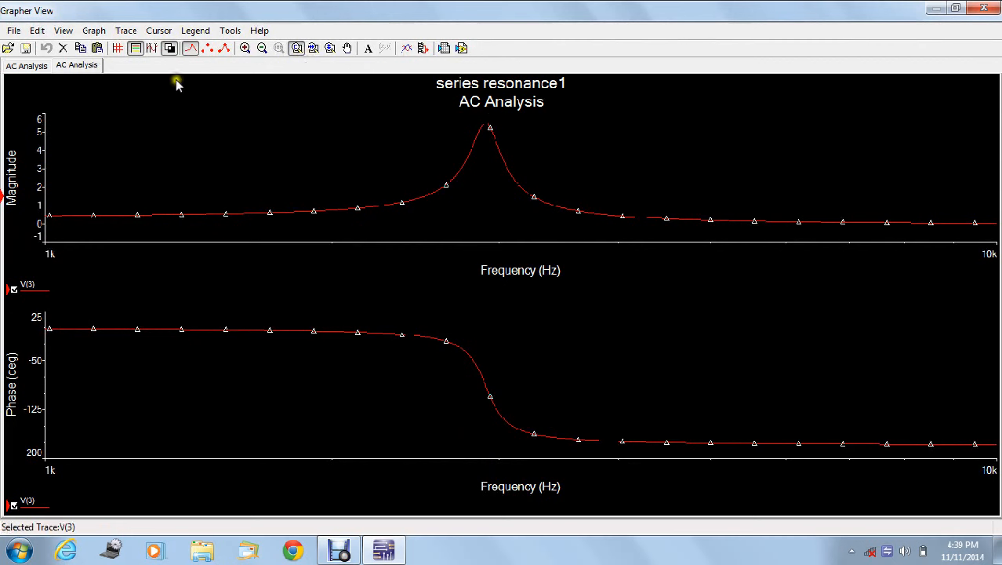
# Step: Place cursor 2 at about 2.27 kHz on the V(3) magnitude curve to read its values, and hide the cursors
pyautogui.click(151, 49)
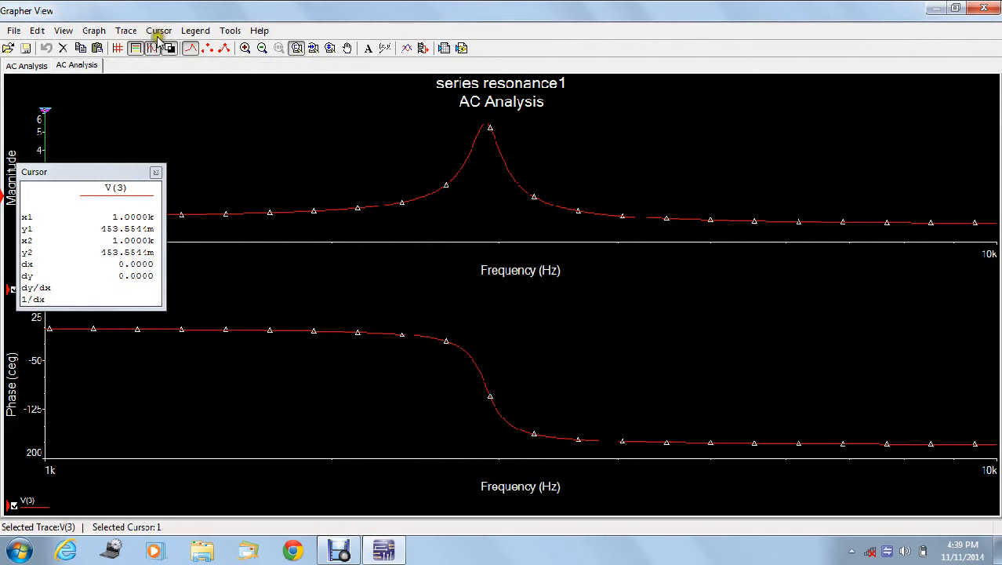
pyautogui.moveTo(110, 174)
pyautogui.mouseDown()
pyautogui.moveTo(605, 179)
pyautogui.moveTo(874, 121)
pyautogui.mouseUp()
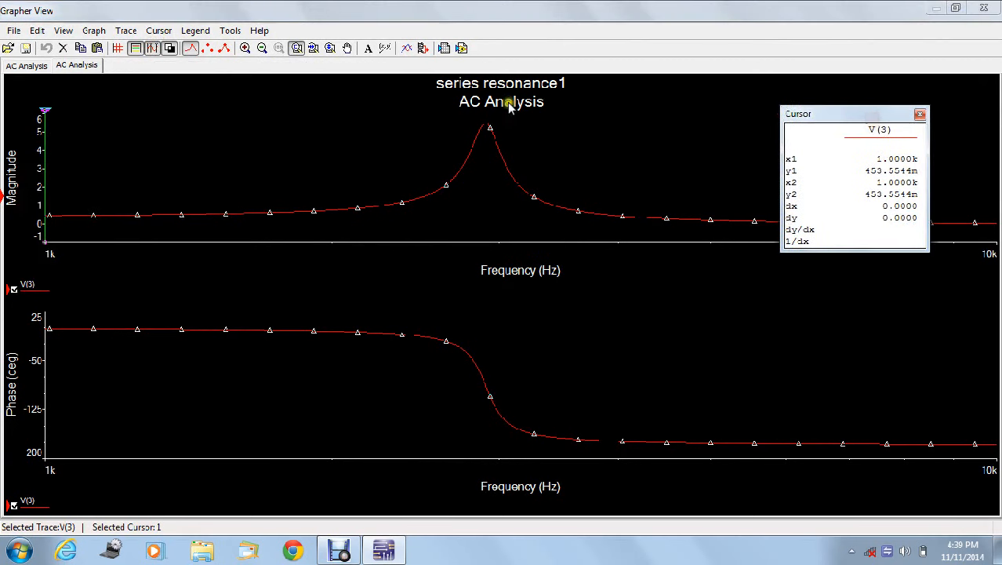
pyautogui.moveTo(41, 124); pyautogui.dragTo(384, 197)
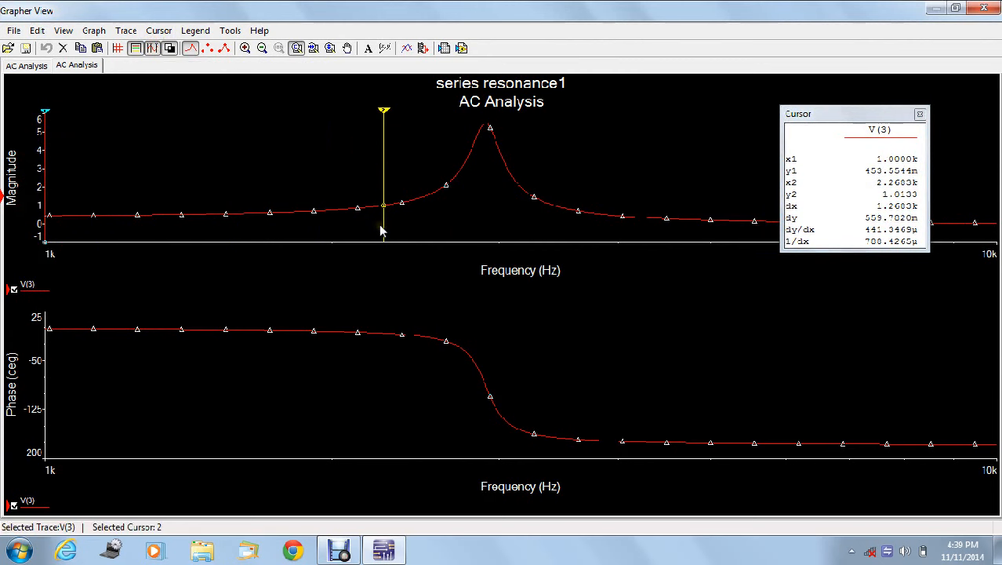
pyautogui.click(153, 49)
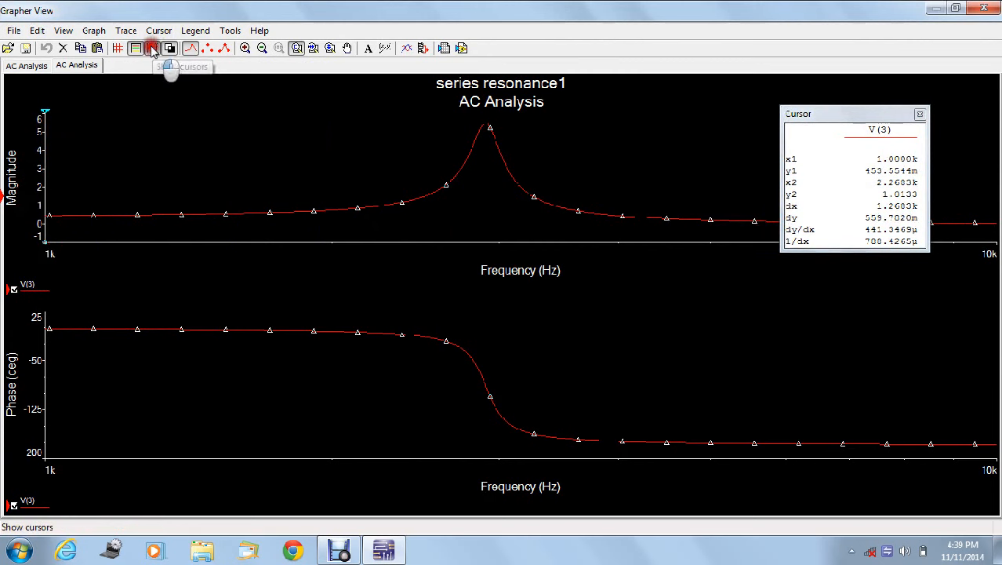
# Step: Hide the legend of the magnitude plot and show gridlines on both the magnitude and phase plots
pyautogui.click(135, 49)
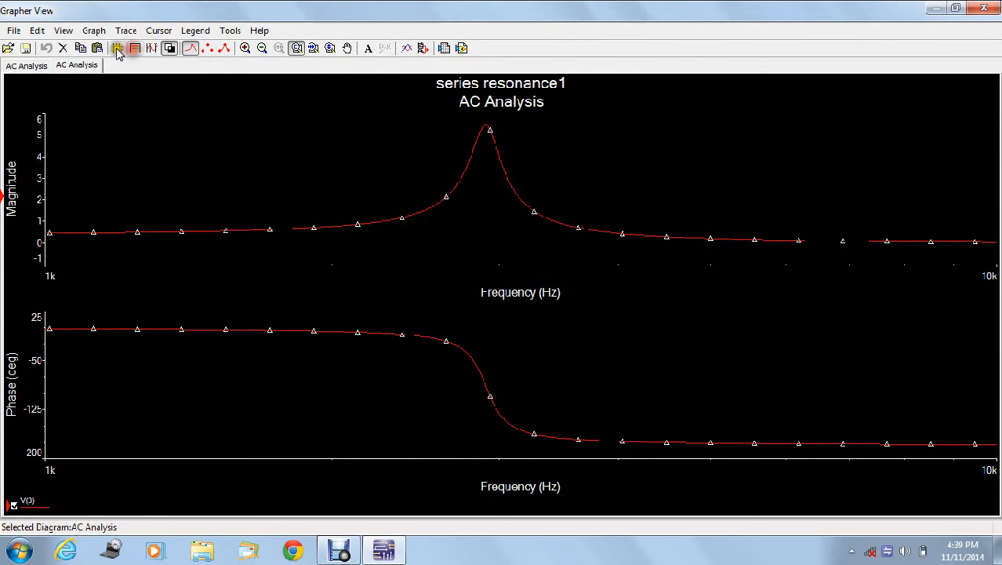
pyautogui.click(117, 49)
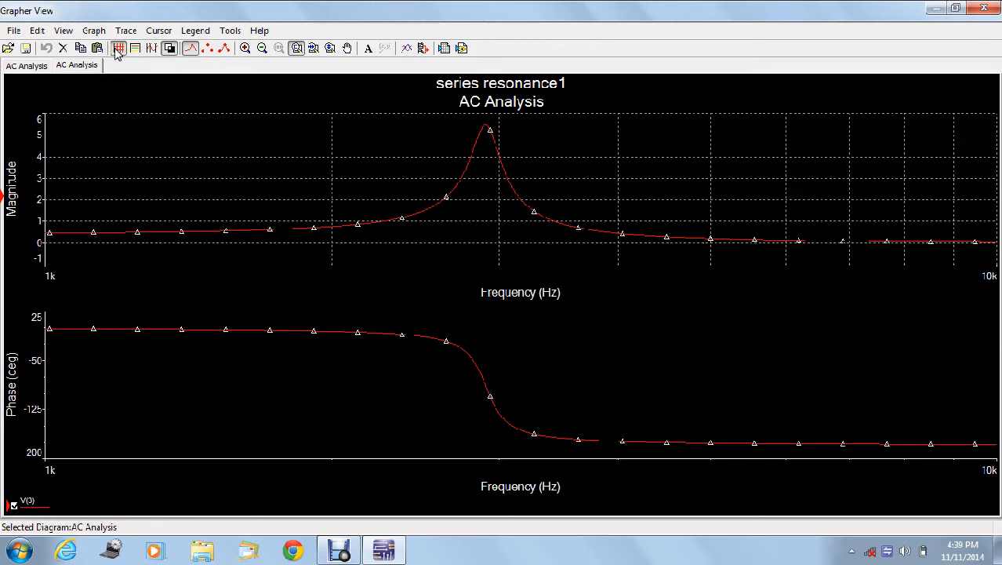
pyautogui.click(171, 341)
pyautogui.click(167, 381)
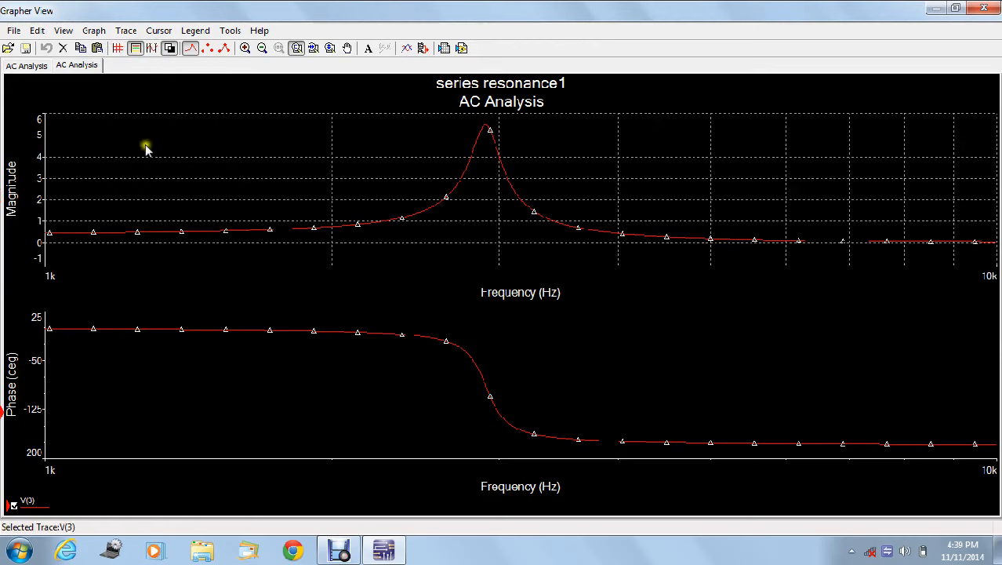
pyautogui.click(118, 48)
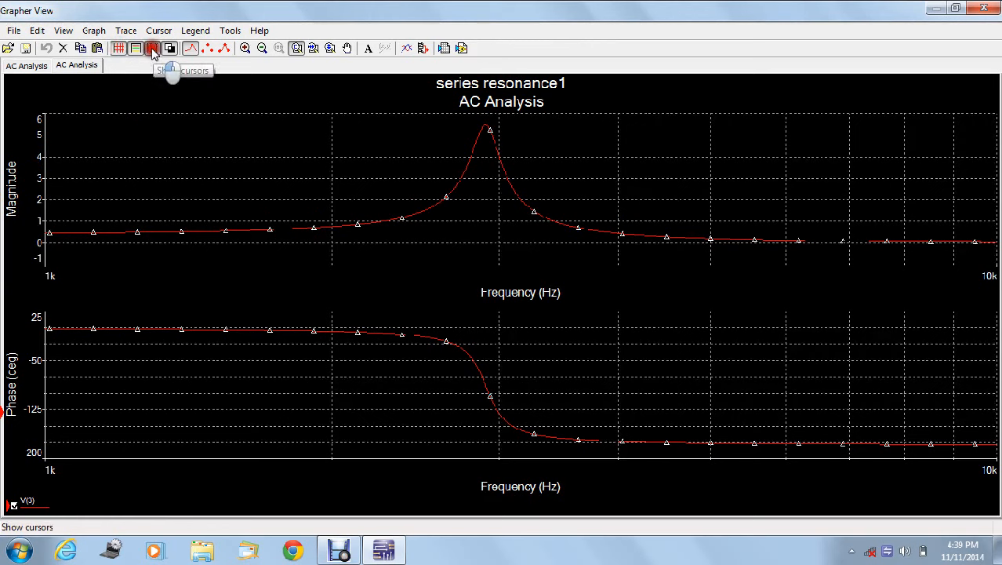
# Step: Show the cursors with their readouts on both the magnitude plot and the phase plot
pyautogui.click(94, 191)
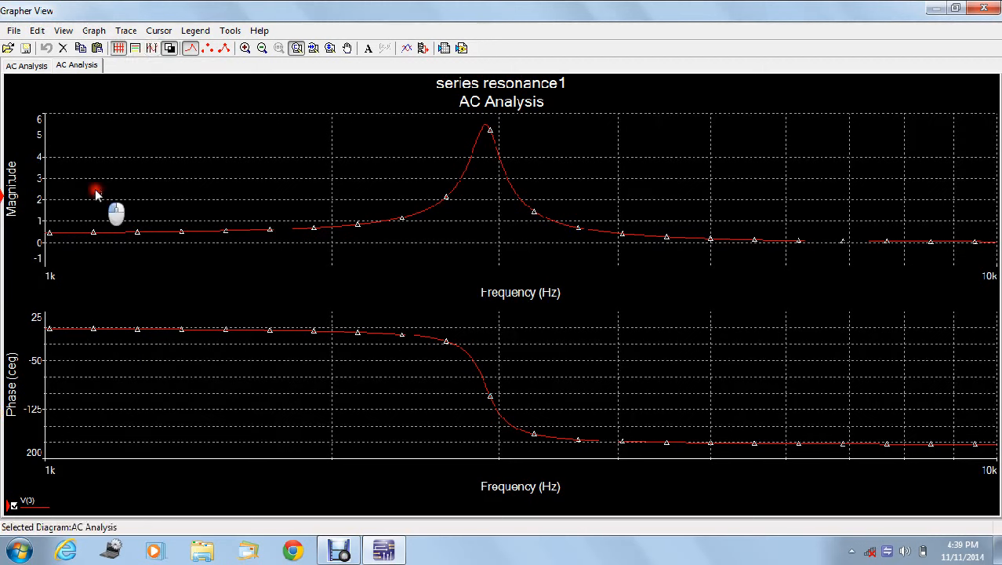
pyautogui.click(112, 228)
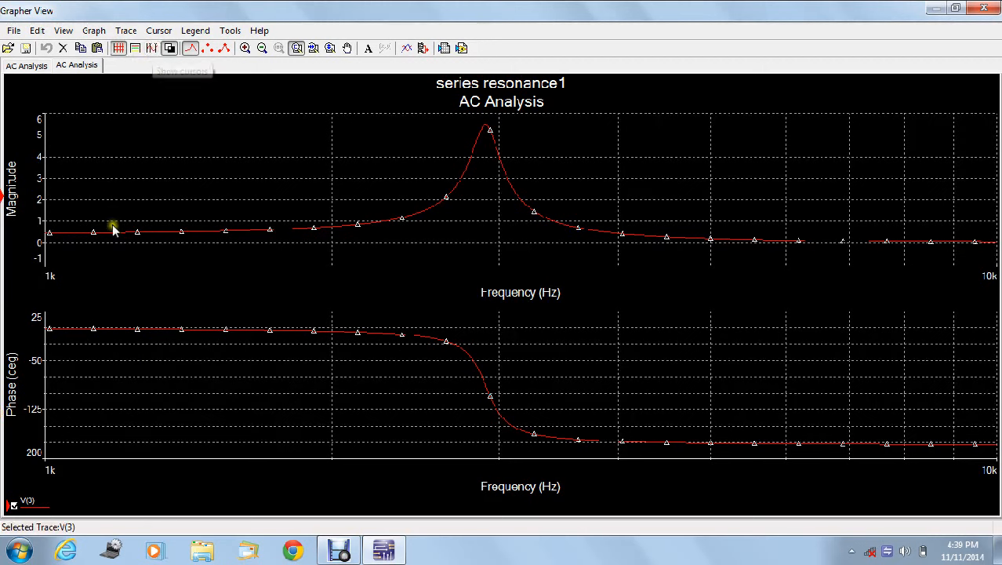
pyautogui.click(149, 49)
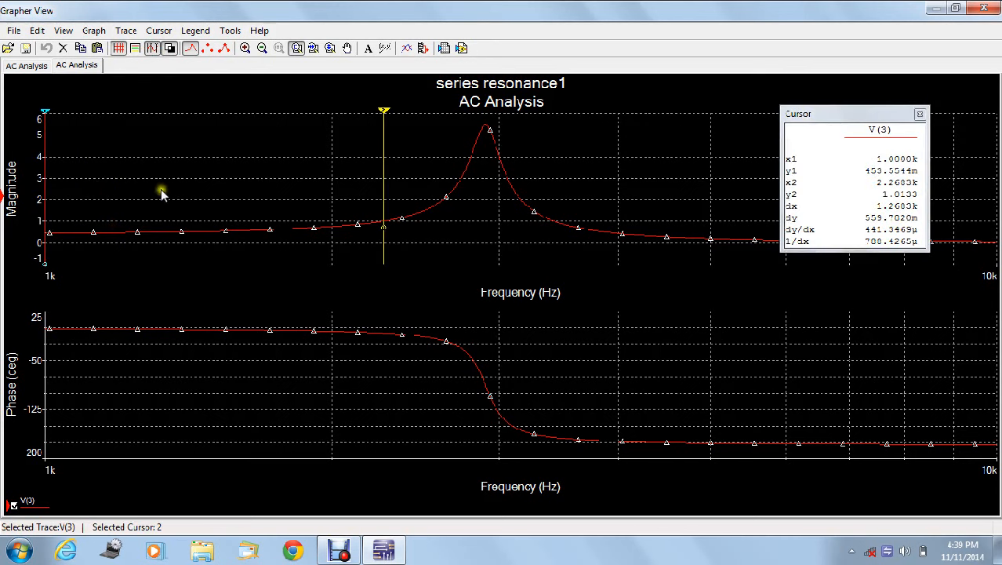
pyautogui.click(116, 359)
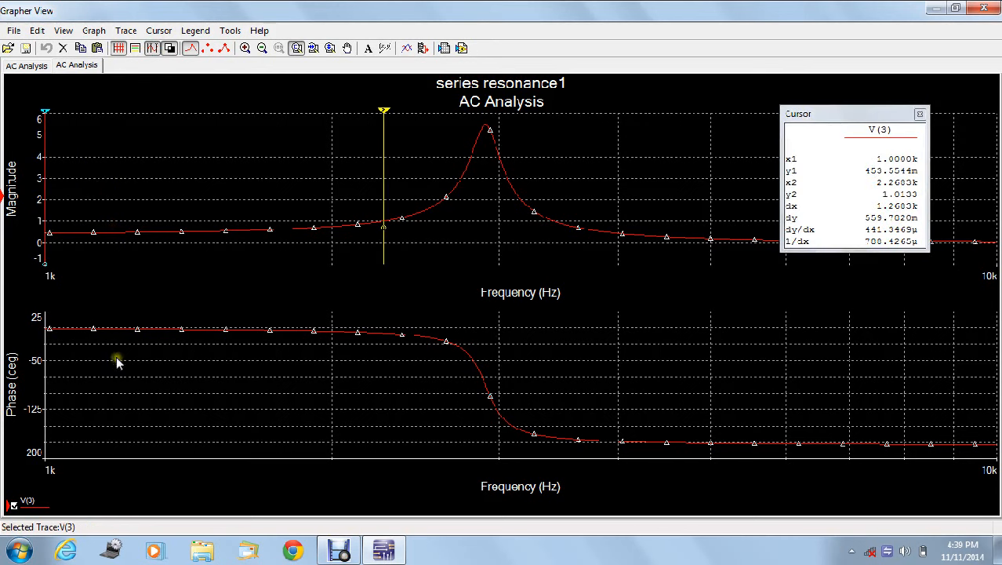
pyautogui.click(151, 49)
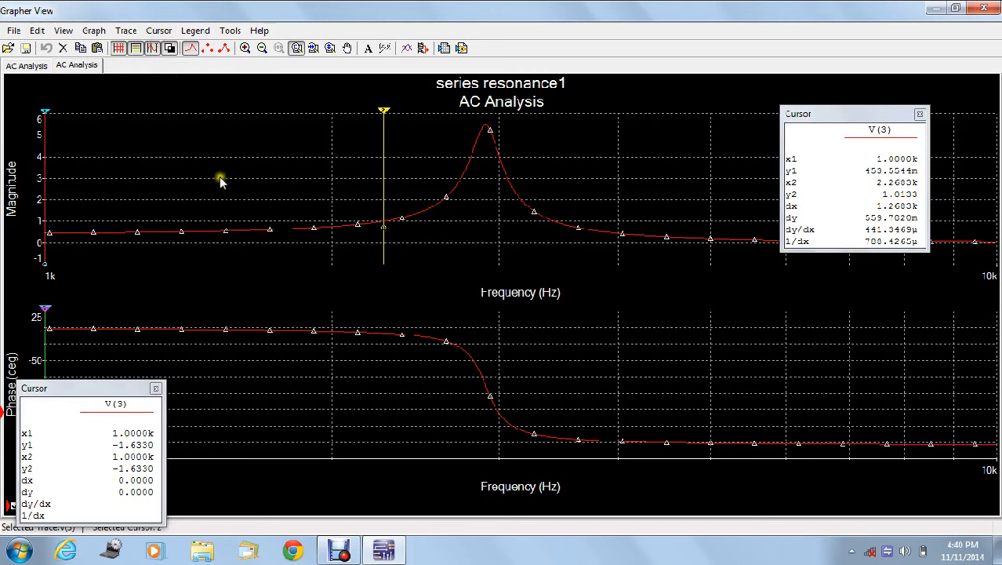
# Step: Move both cursor readouts to the 10 kHz end of their plots and switch the page to a white background
pyautogui.click(87, 413)
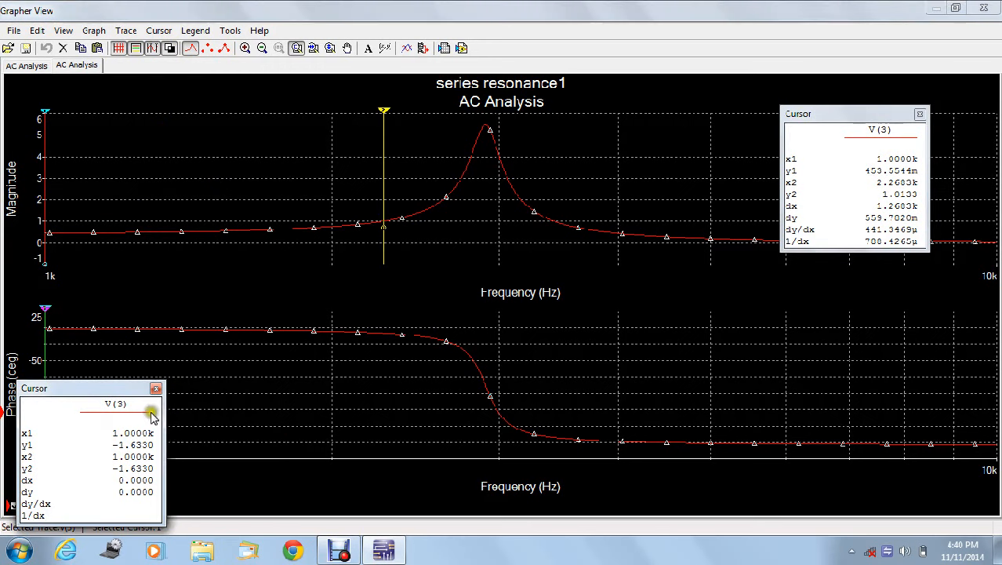
pyautogui.click(315, 426)
pyautogui.click(302, 429)
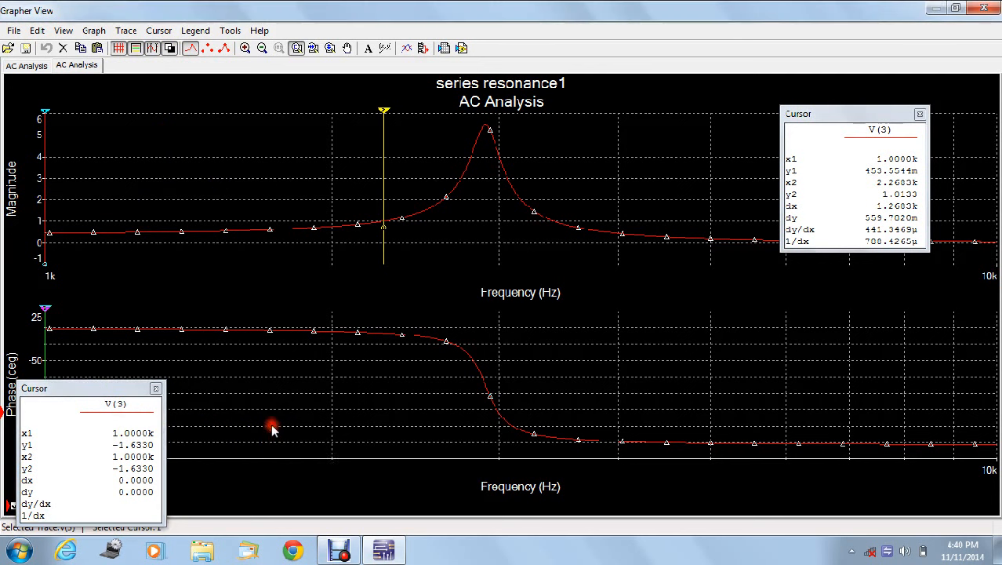
pyautogui.click(116, 389)
pyautogui.moveTo(116, 390); pyautogui.dragTo(937, 319)
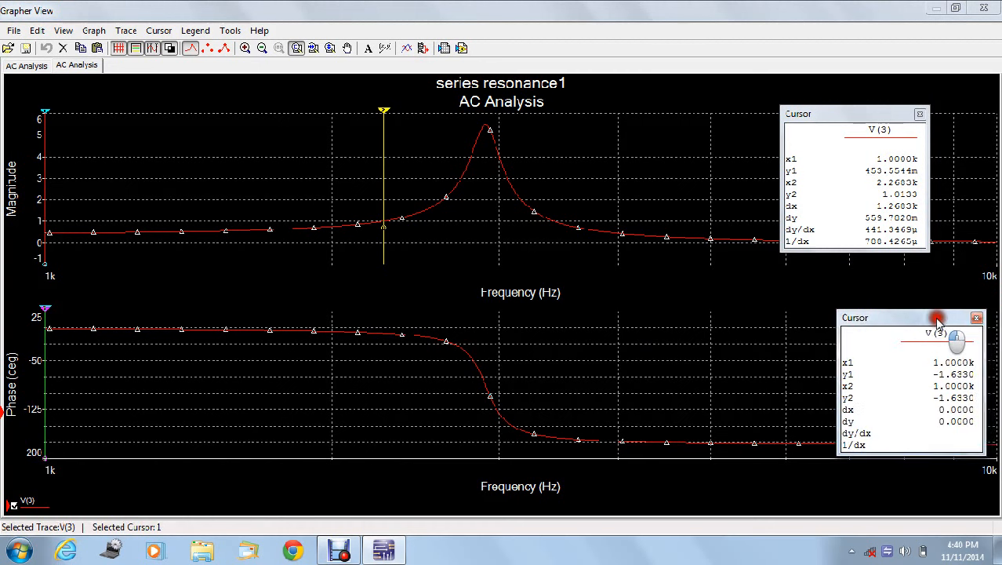
pyautogui.moveTo(835, 116); pyautogui.dragTo(894, 88)
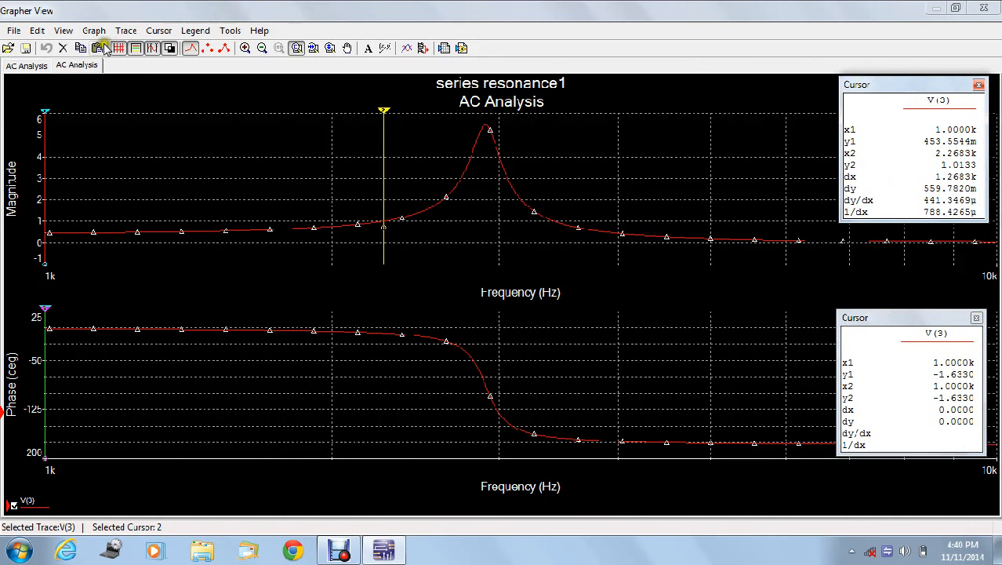
pyautogui.click(170, 49)
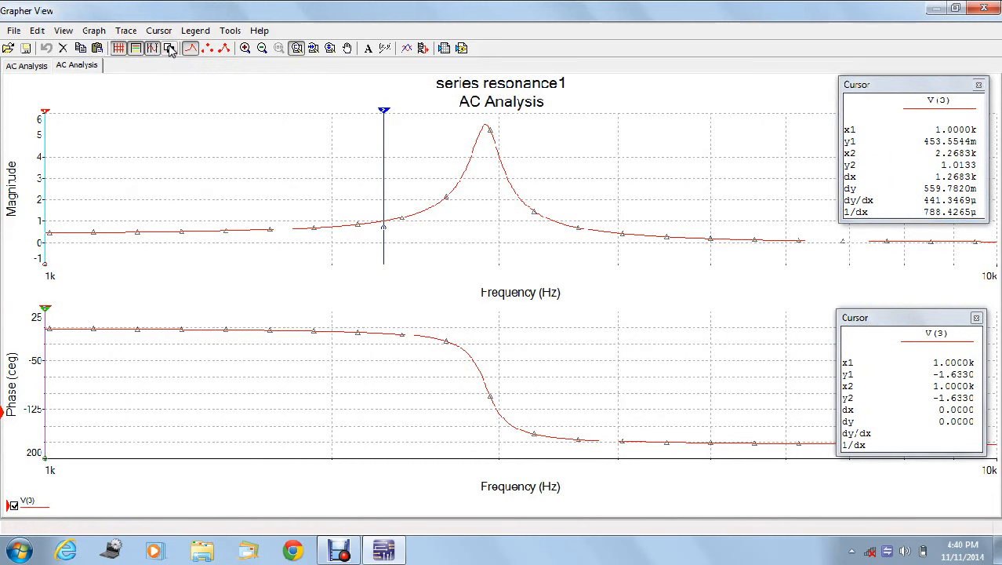
# Step: Examine the resonance peak of the V(3) magnitude curve and the low-frequency start of the phase curve
pyautogui.click(480, 142)
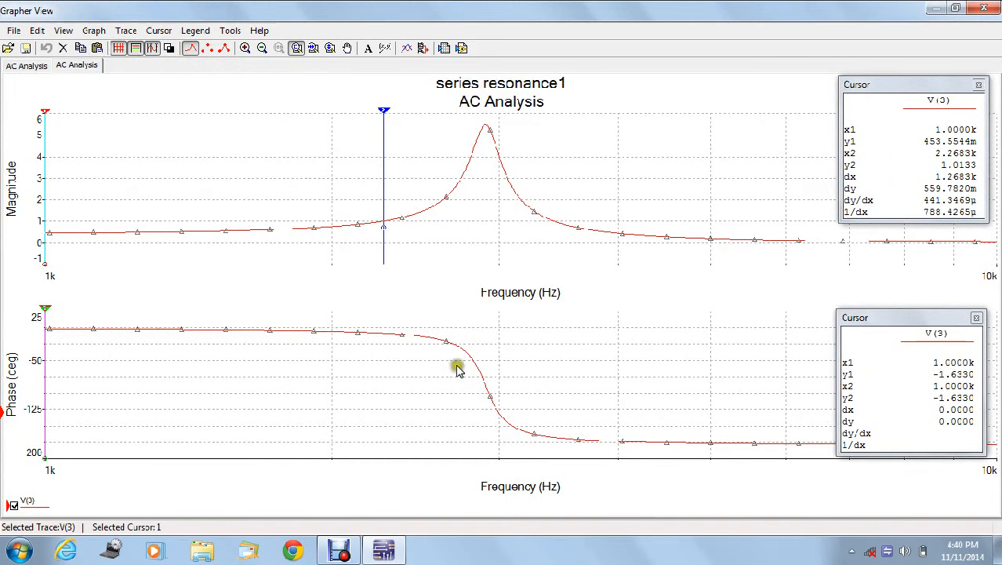
pyautogui.click(461, 190)
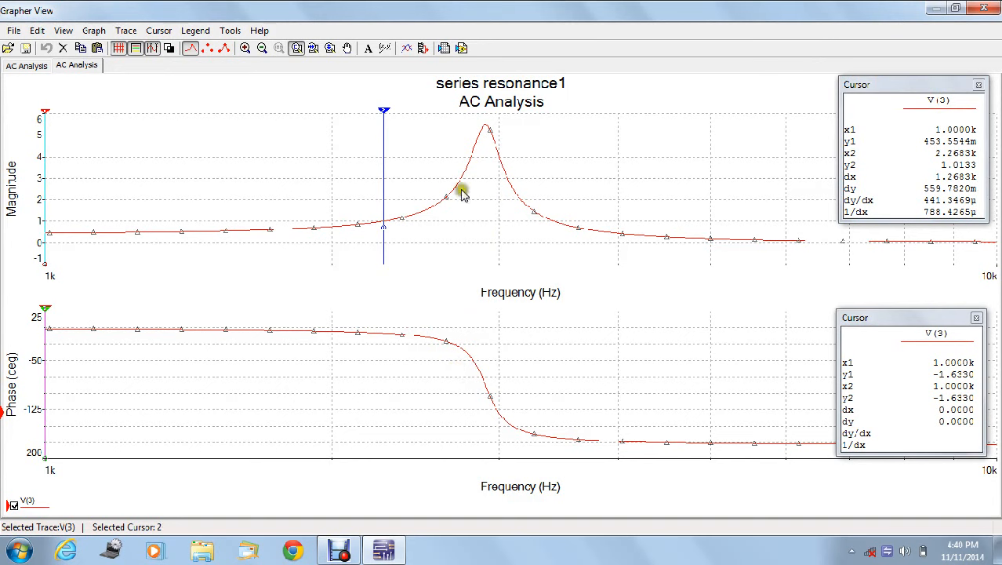
pyautogui.click(473, 156)
pyautogui.click(453, 154)
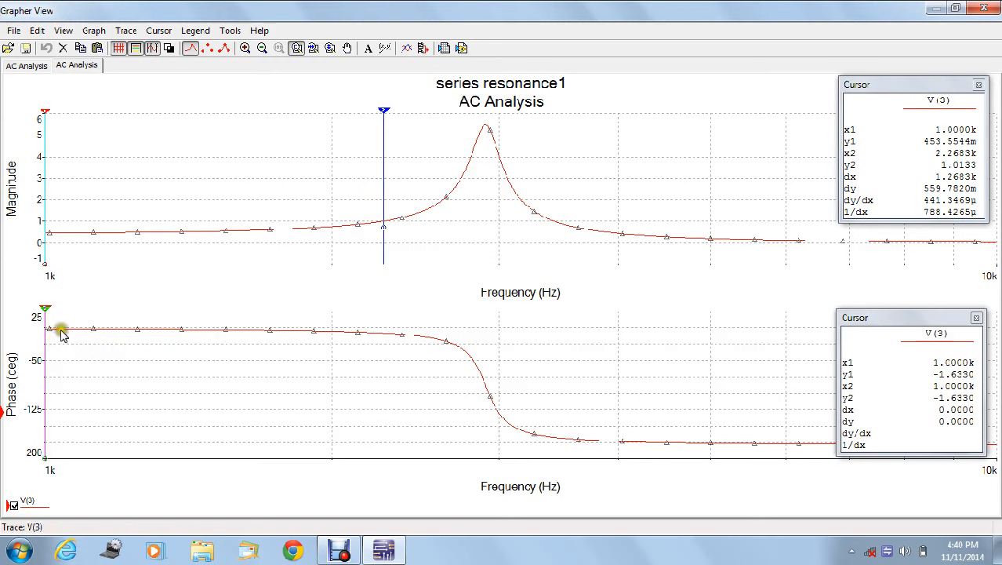
pyautogui.click(52, 293)
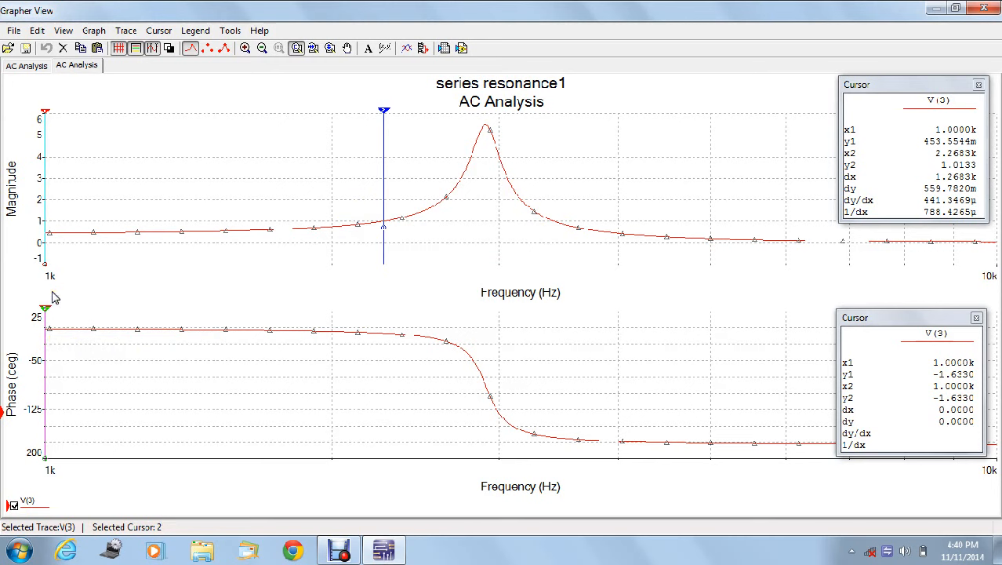
pyautogui.click(47, 337)
pyautogui.click(62, 312)
pyautogui.click(48, 332)
pyautogui.click(55, 327)
# Step: Place cursor 2 on the magnitude peak at about 2.90 kHz and on the phase curve at about 2.91 kHz
pyautogui.click(384, 161)
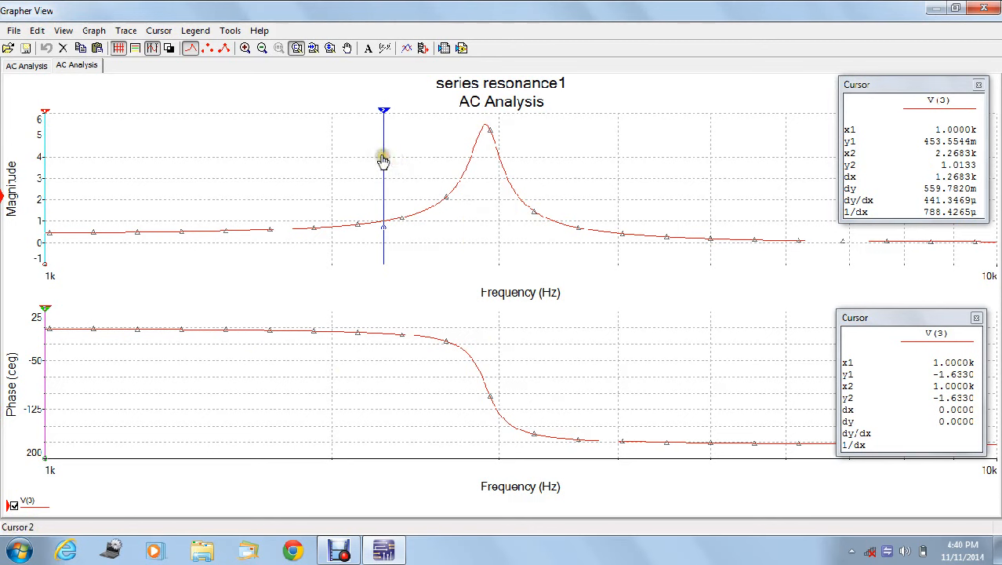
pyautogui.moveTo(384, 160); pyautogui.dragTo(485, 146)
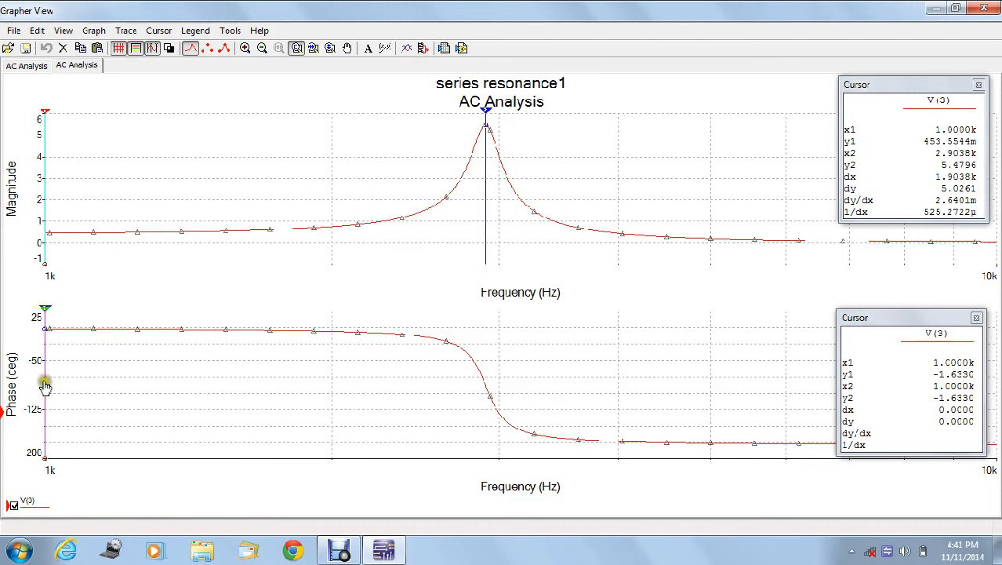
pyautogui.moveTo(45, 385); pyautogui.dragTo(479, 373)
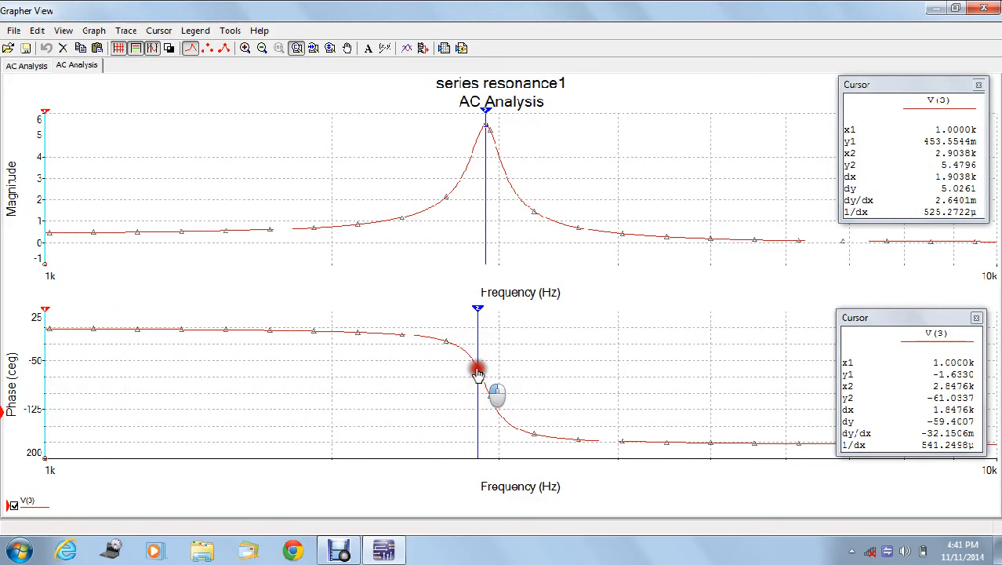
pyautogui.moveTo(477, 373); pyautogui.dragTo(487, 374)
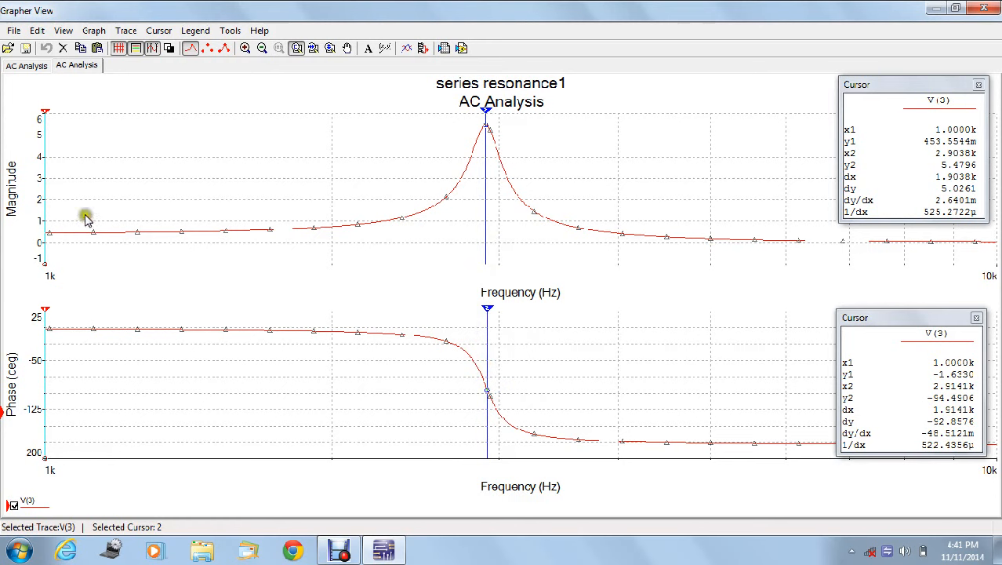
# Step: Hide the phase plot's legend and delete the second AC Analysis page, beginning with its magnitude graph
pyautogui.click(134, 49)
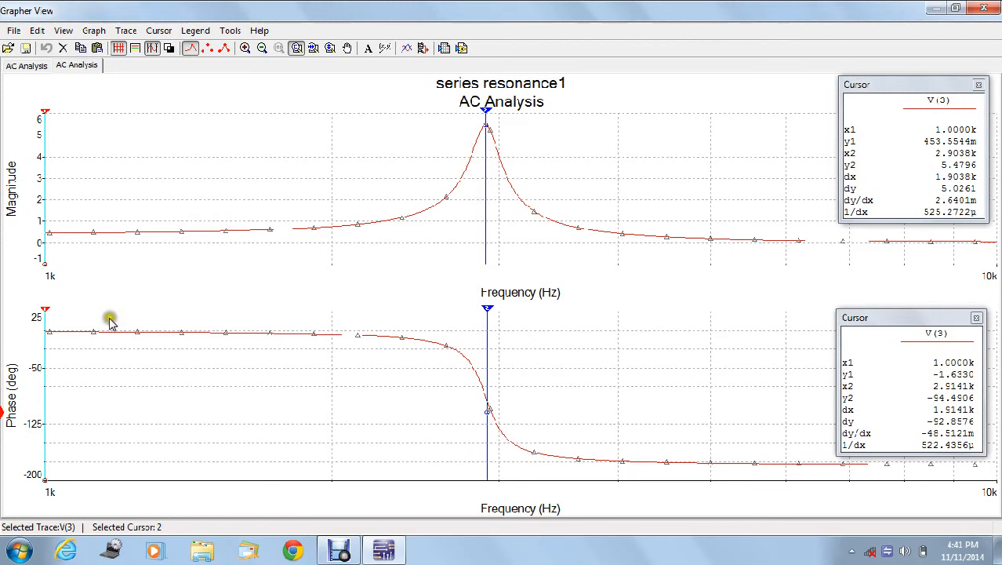
pyautogui.click(156, 169)
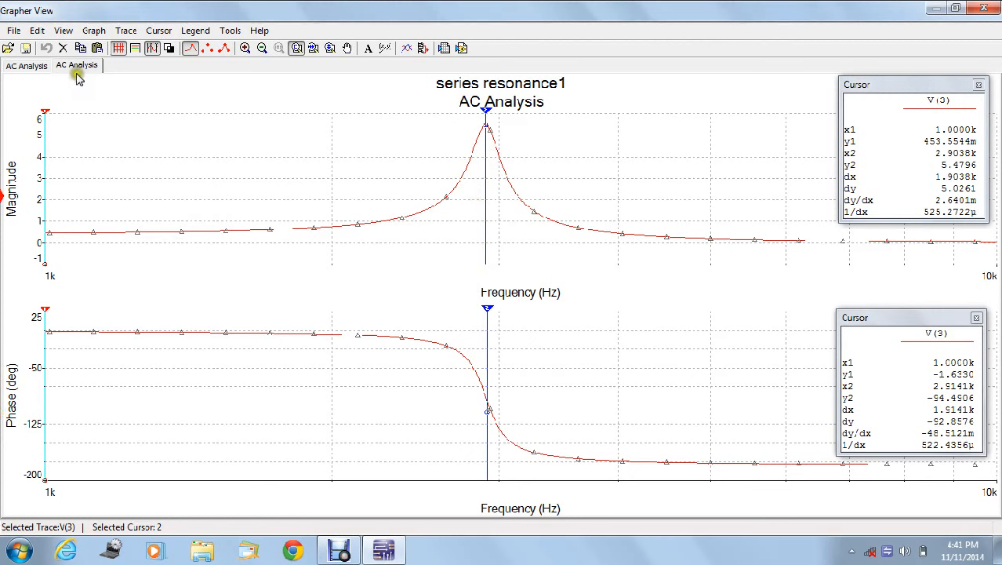
pyautogui.click(63, 49)
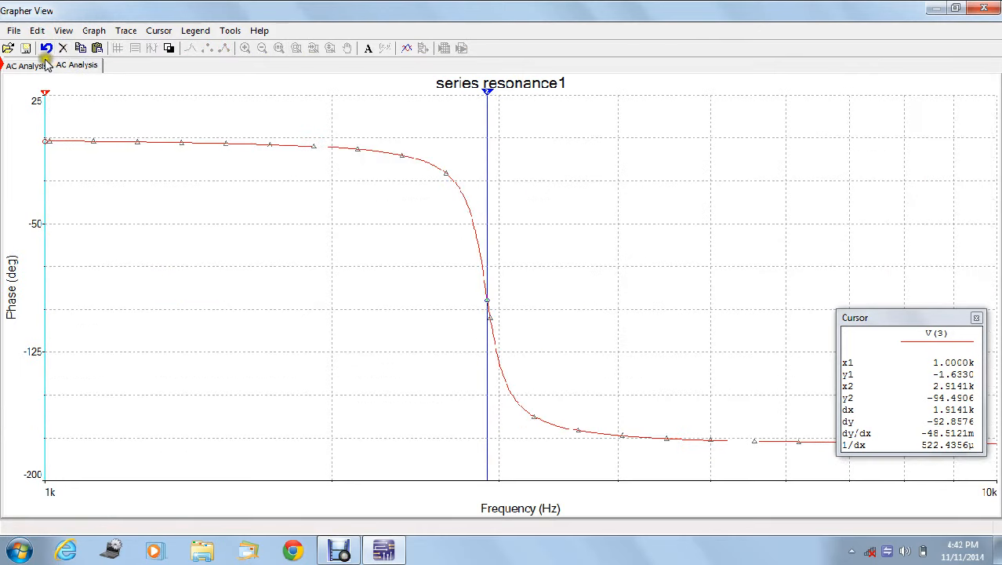
pyautogui.click(46, 48)
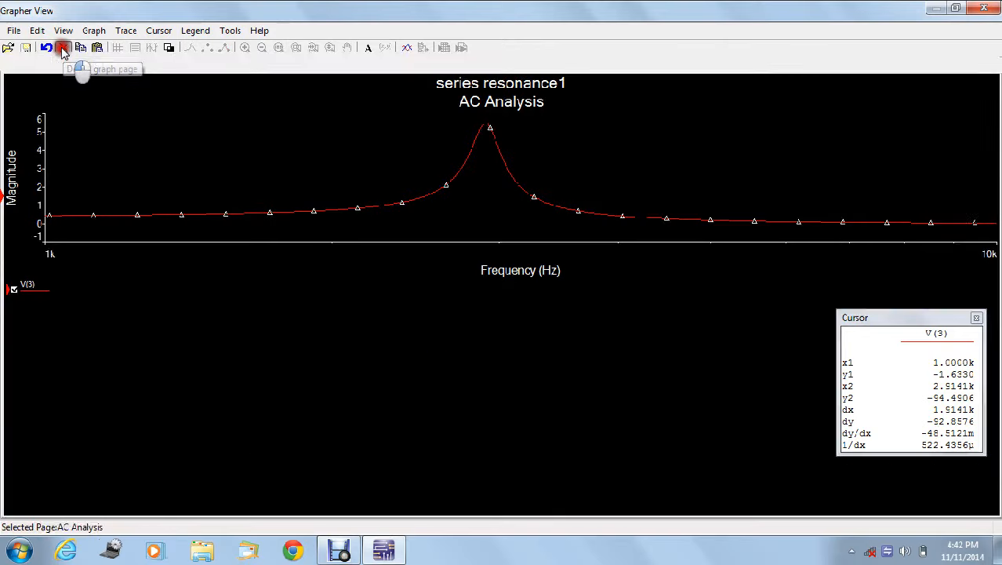
# Step: Switch the remaining AC Analysis page to a white background and hide the V(3) trace in its phase plot
pyautogui.click(225, 362)
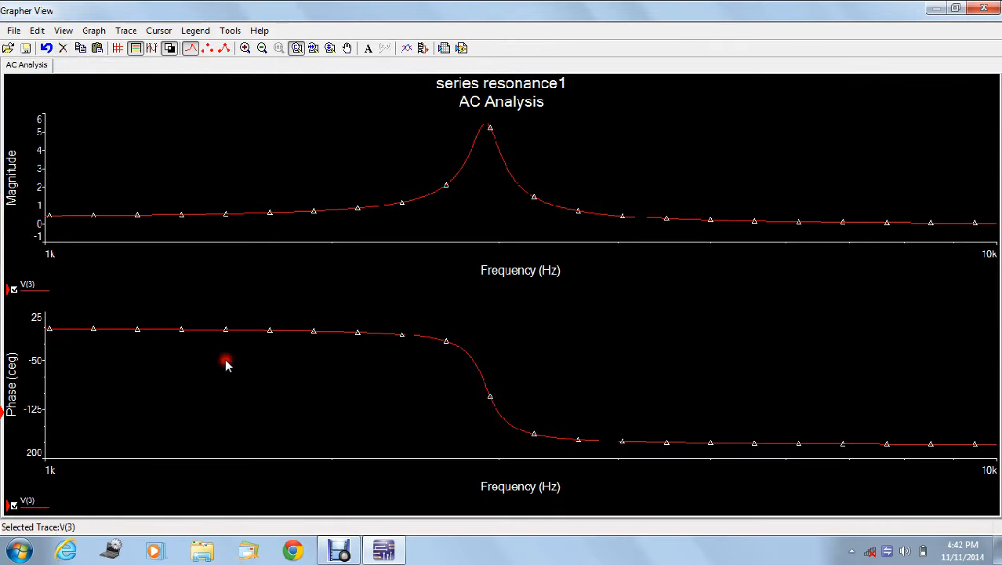
pyautogui.click(169, 48)
pyautogui.click(166, 328)
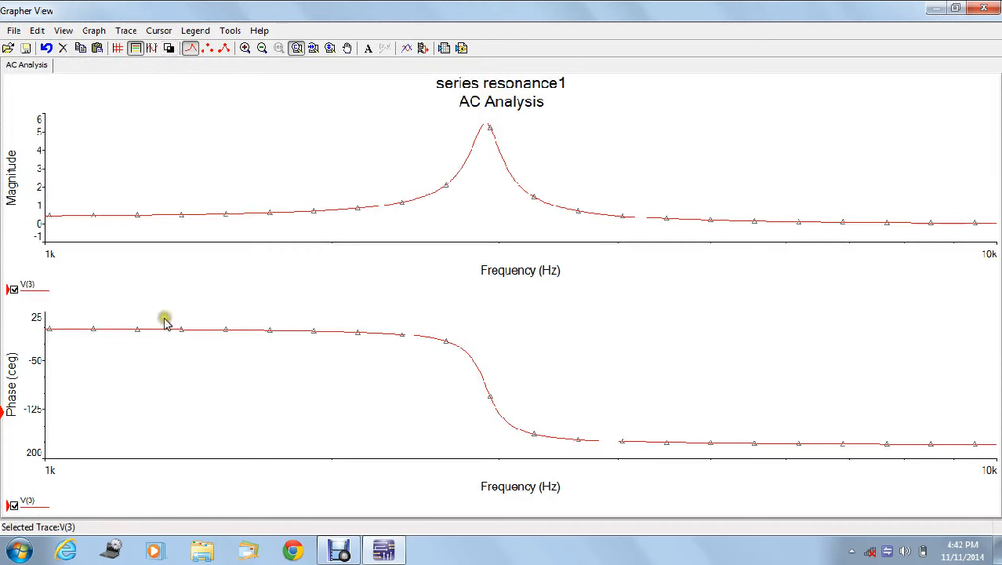
pyautogui.click(14, 505)
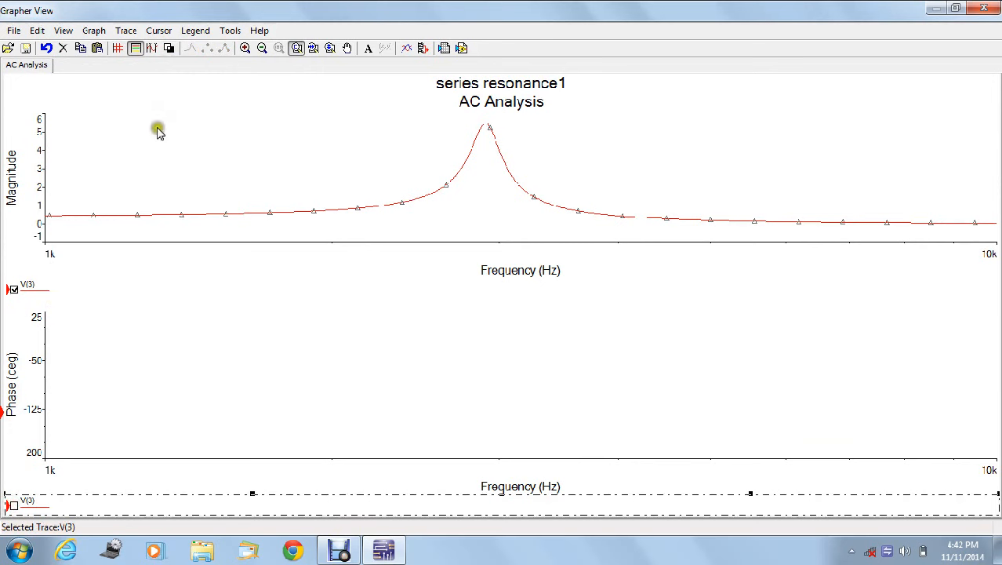
# Step: Zoom the magnitude plot in and out, and enlarge the area around the resonance peak to about 2.13 to 3.94 kHz
pyautogui.click(167, 156)
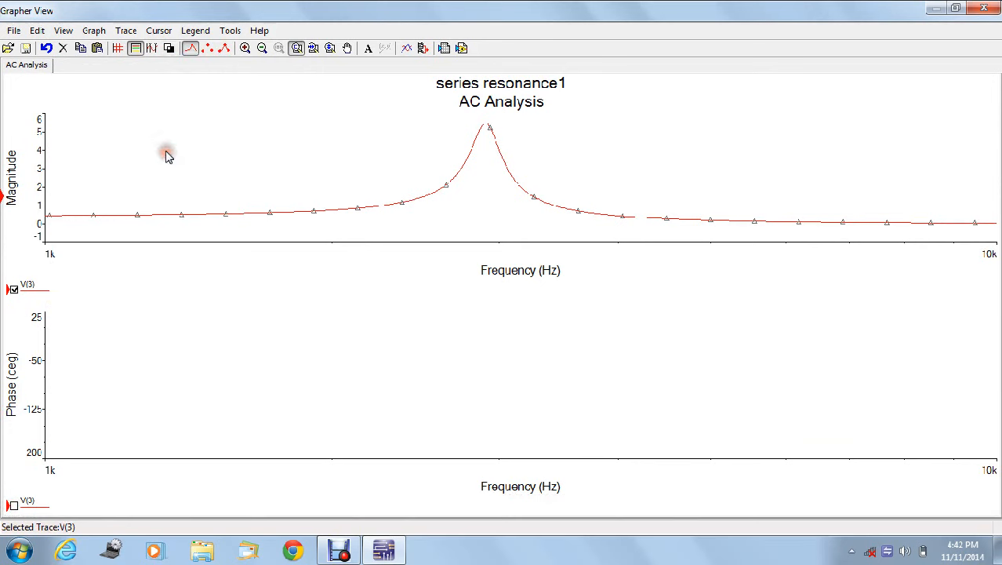
pyautogui.click(245, 47)
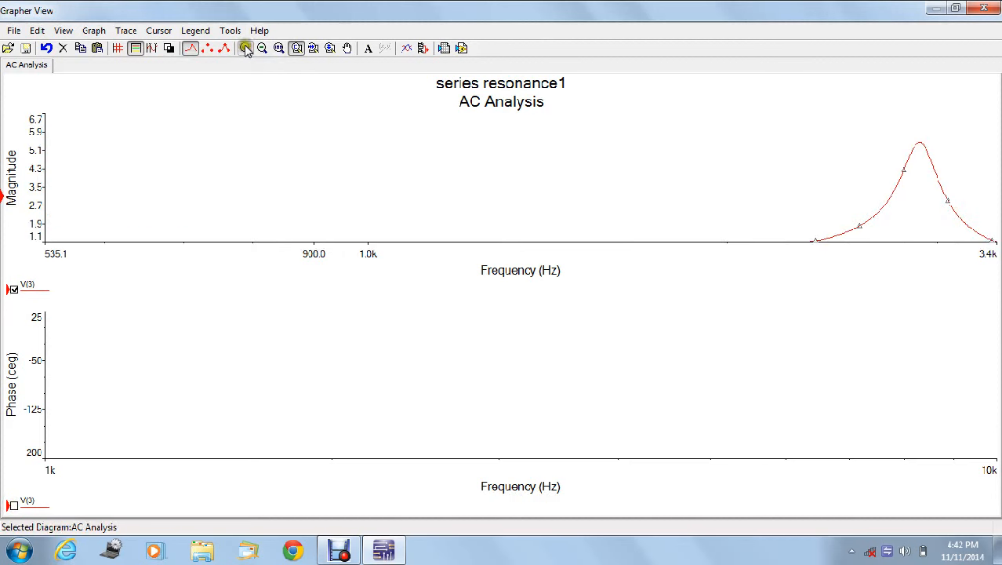
pyautogui.click(262, 49)
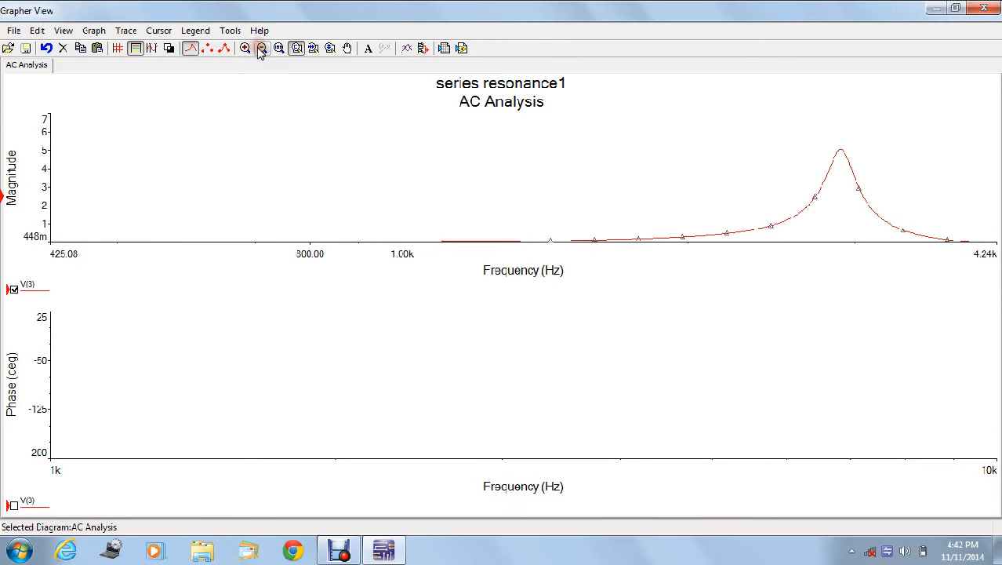
pyautogui.click(262, 49)
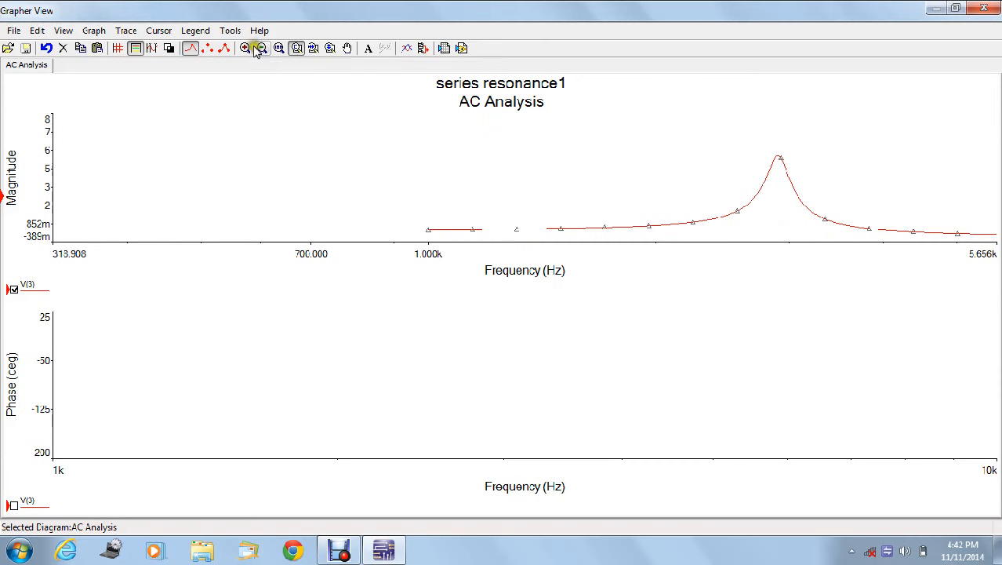
pyautogui.click(296, 49)
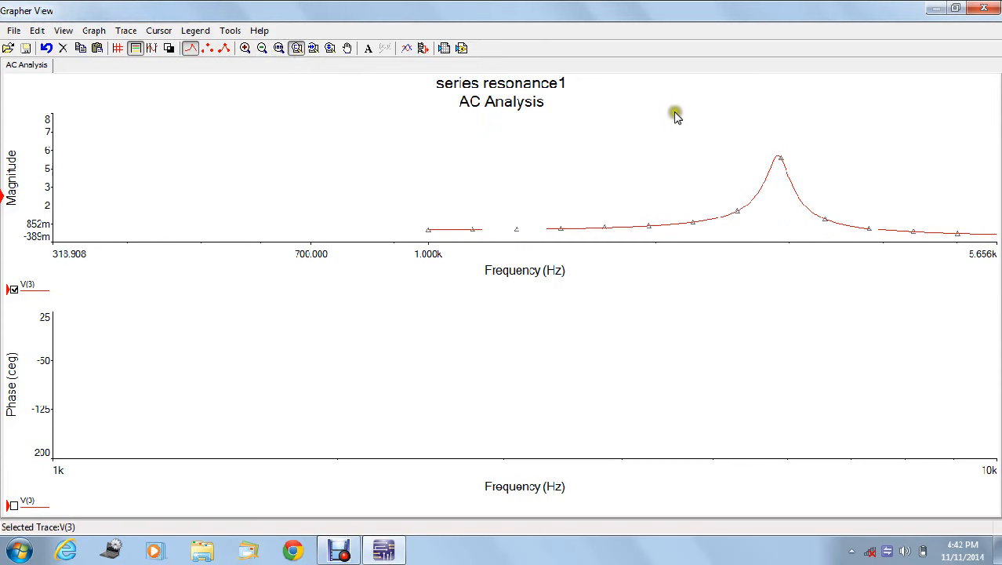
pyautogui.moveTo(676, 113); pyautogui.dragTo(875, 284)
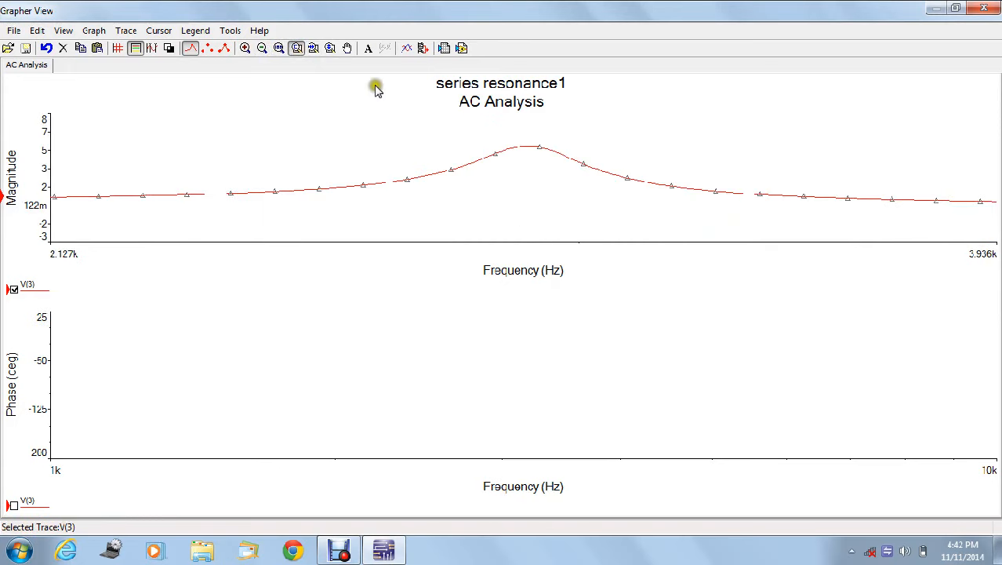
# Step: Zoom the magnitude plot in, and zoom it back out to about 1.87 to 6.22 kHz
pyautogui.click(245, 49)
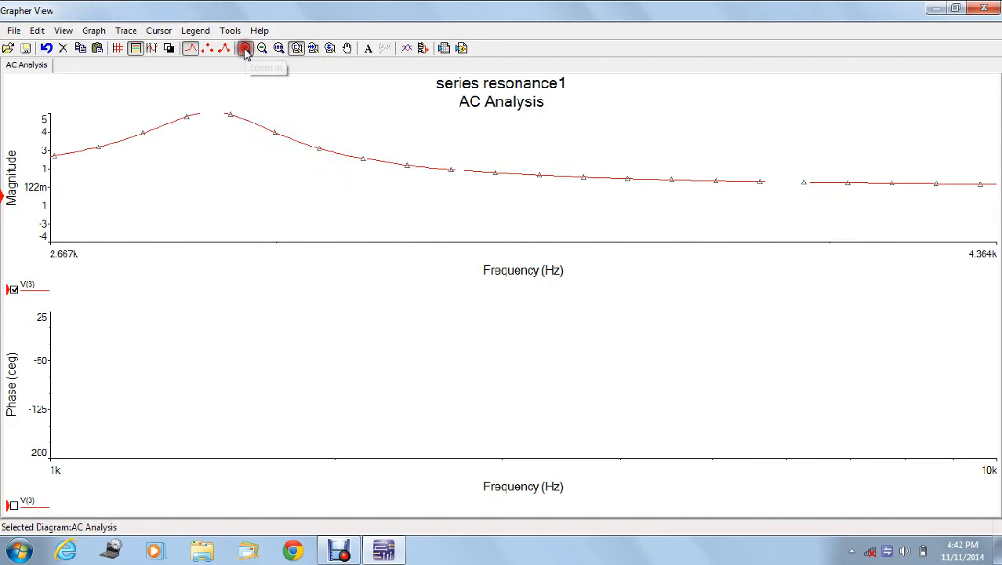
pyautogui.click(262, 48)
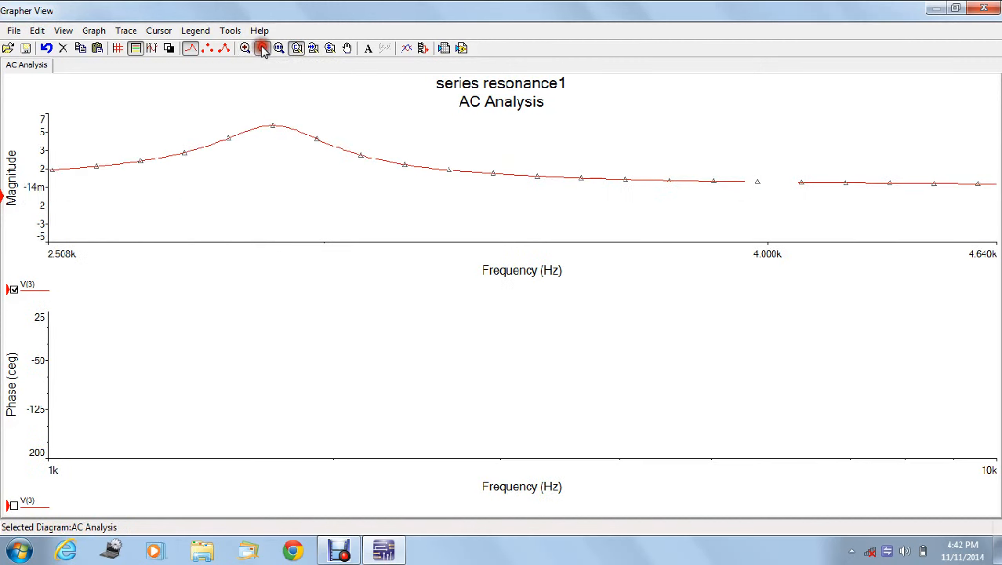
pyautogui.click(262, 48)
pyautogui.click(263, 49)
pyautogui.click(263, 49)
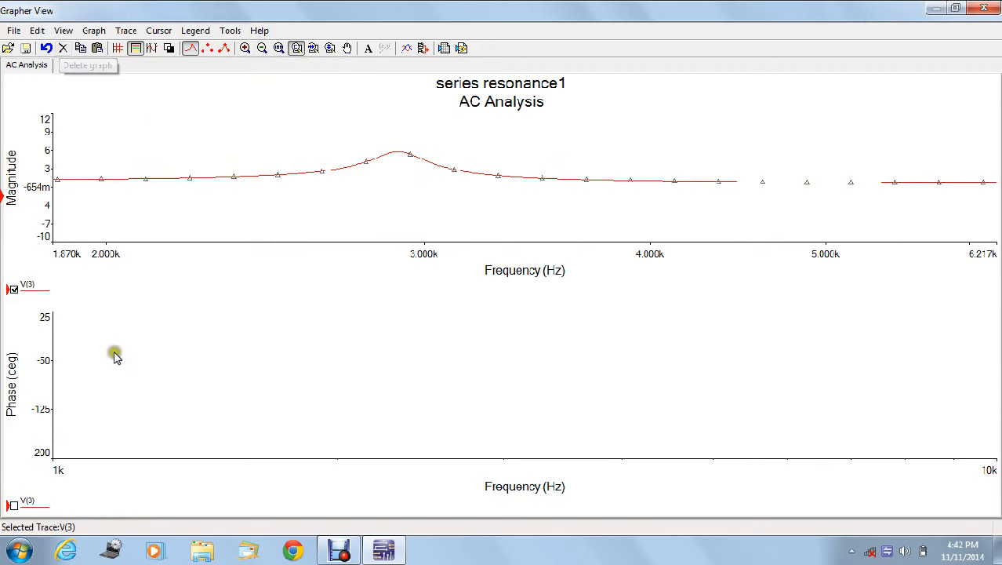
# Step: Delete the magnitude graph from the AC Analysis page, close the Grapher and rerun the AC Analysis on the series RLC circuit
pyautogui.click(63, 48)
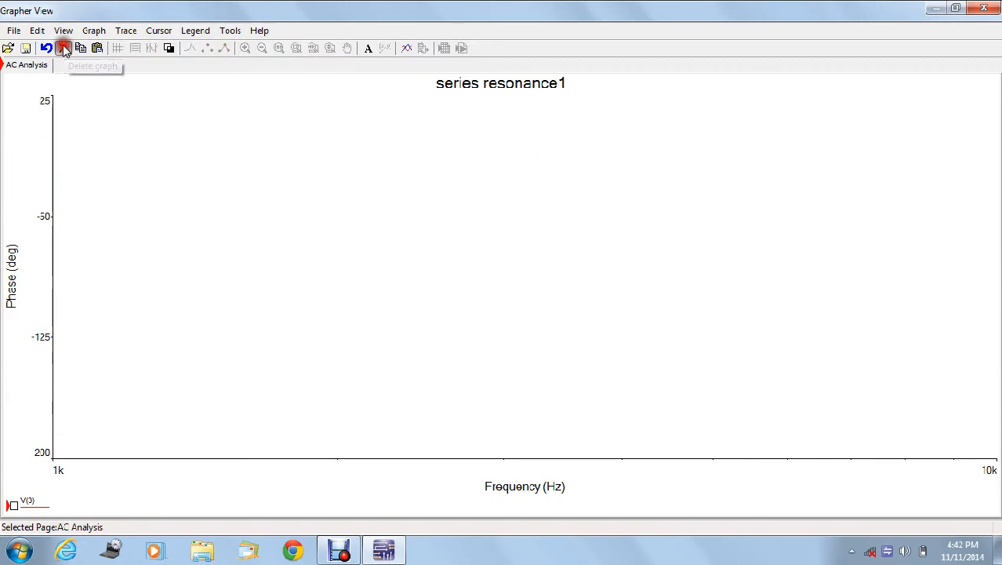
pyautogui.click(986, 8)
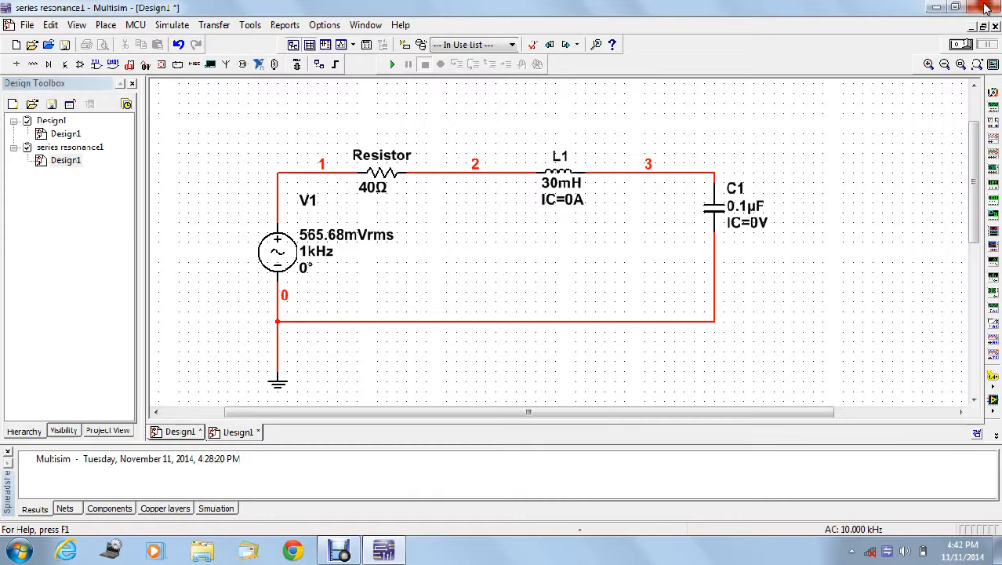
pyautogui.click(164, 25)
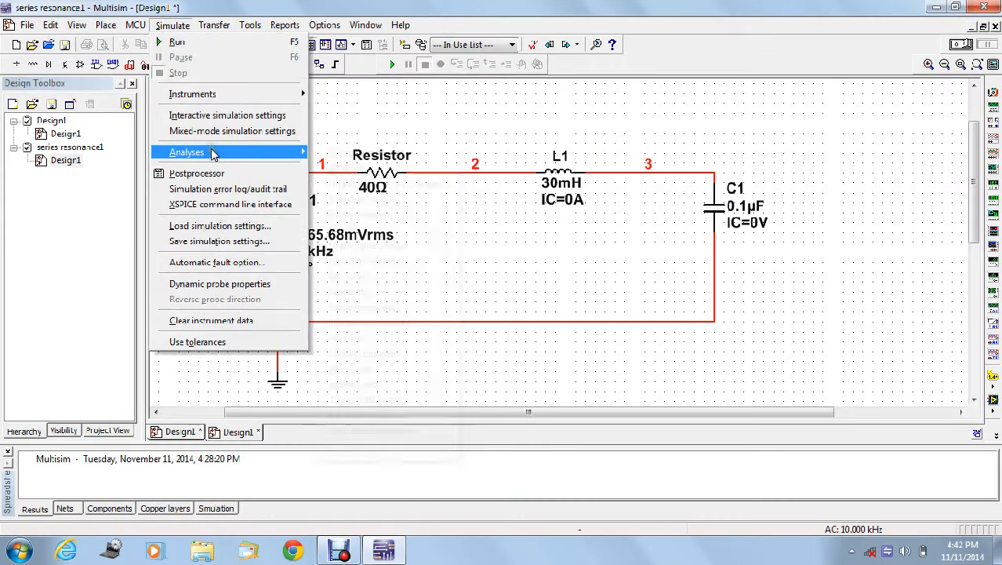
pyautogui.moveTo(255, 159)
pyautogui.click(363, 173)
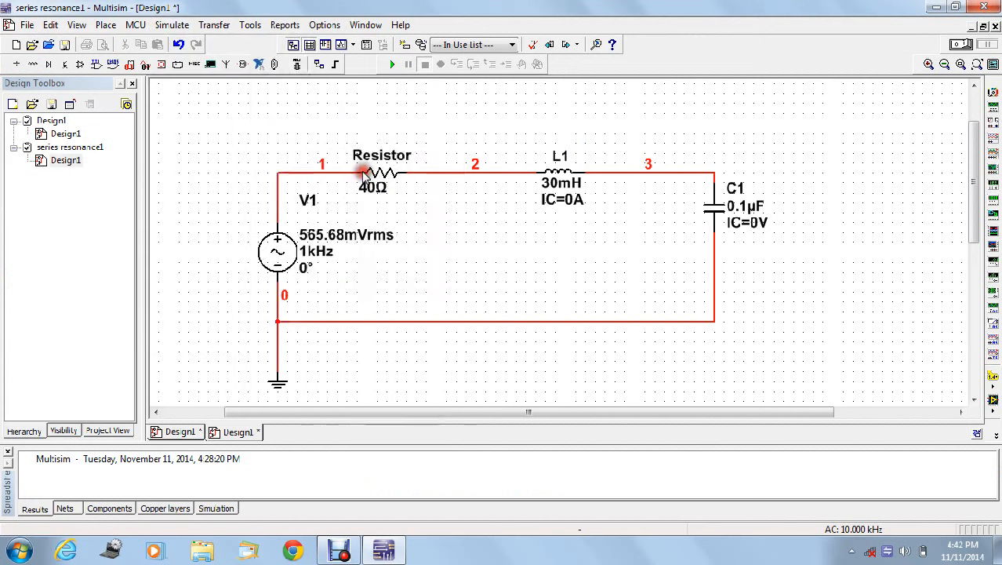
pyautogui.click(487, 452)
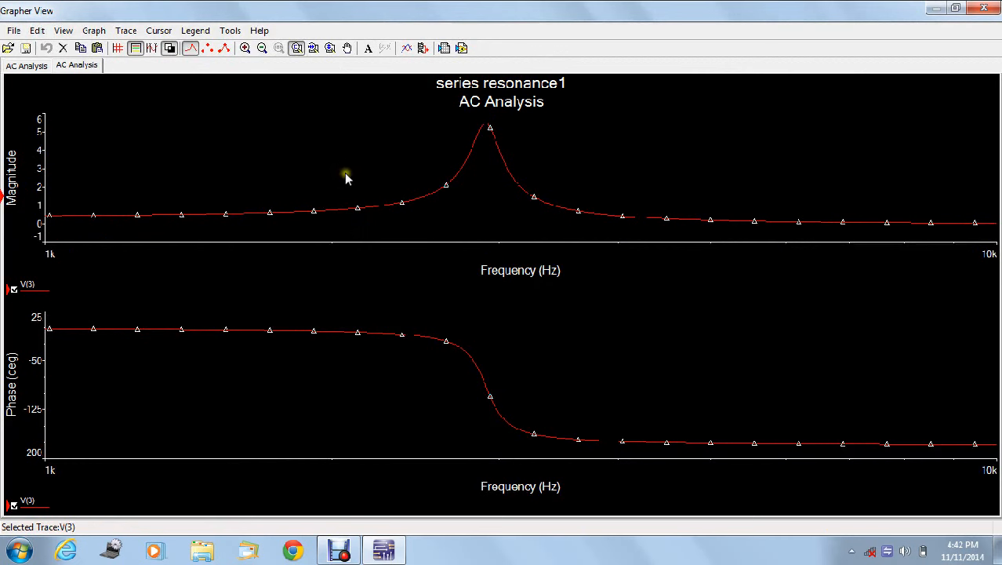
pyautogui.click(153, 184)
pyautogui.click(61, 47)
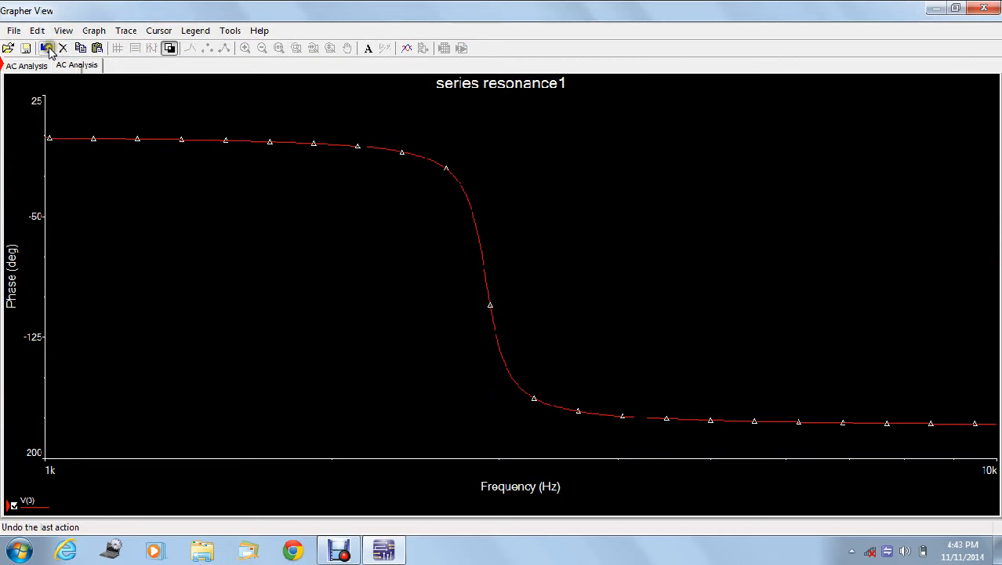
pyautogui.click(46, 48)
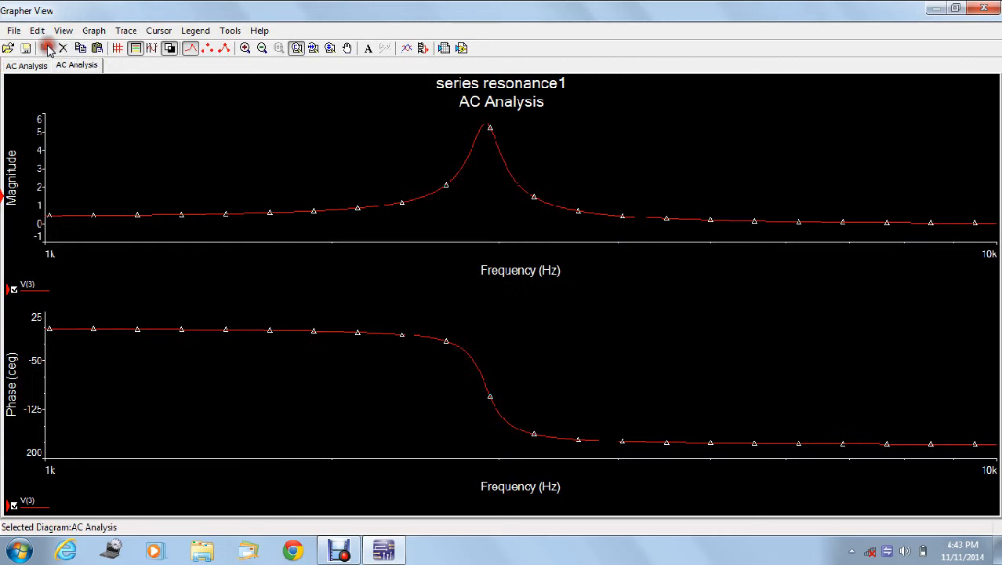
# Step: Delete the phase graph from the new AC Analysis page and switch the page to a white background
pyautogui.click(166, 392)
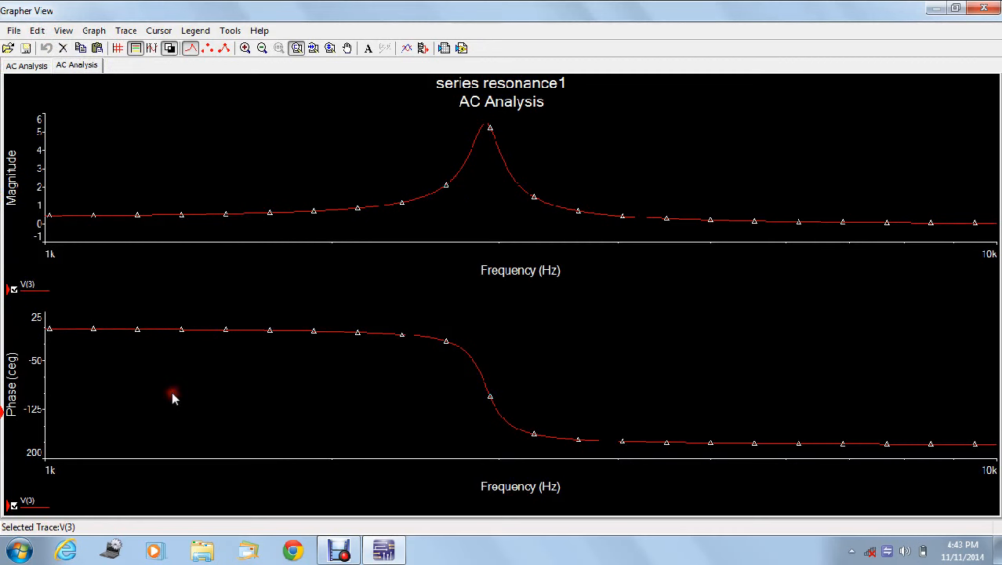
pyautogui.click(63, 48)
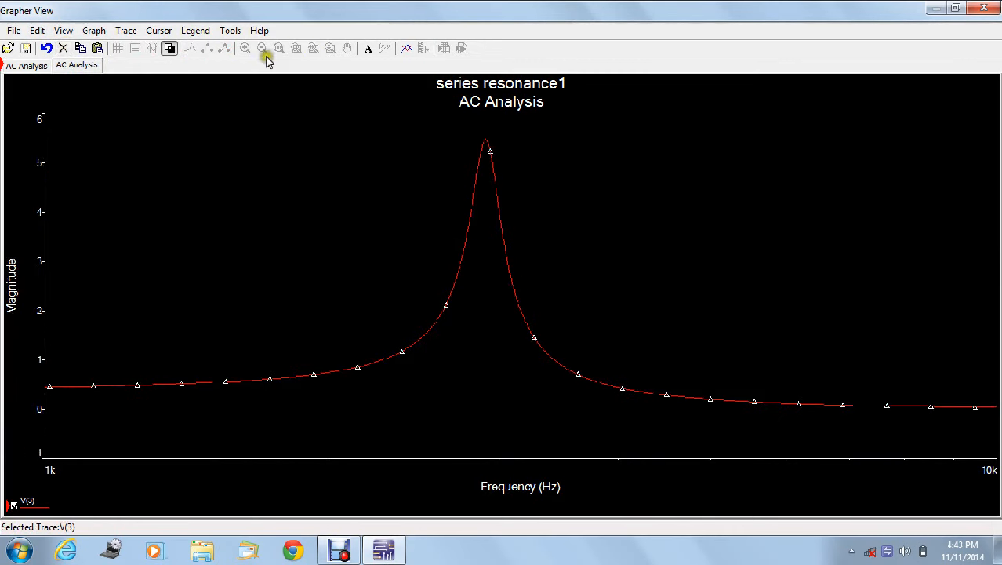
pyautogui.click(168, 48)
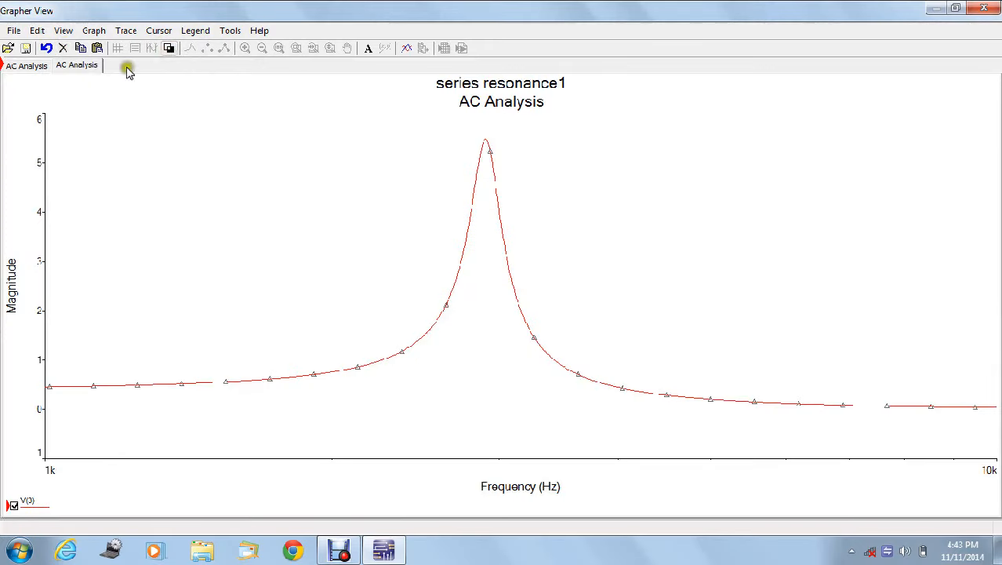
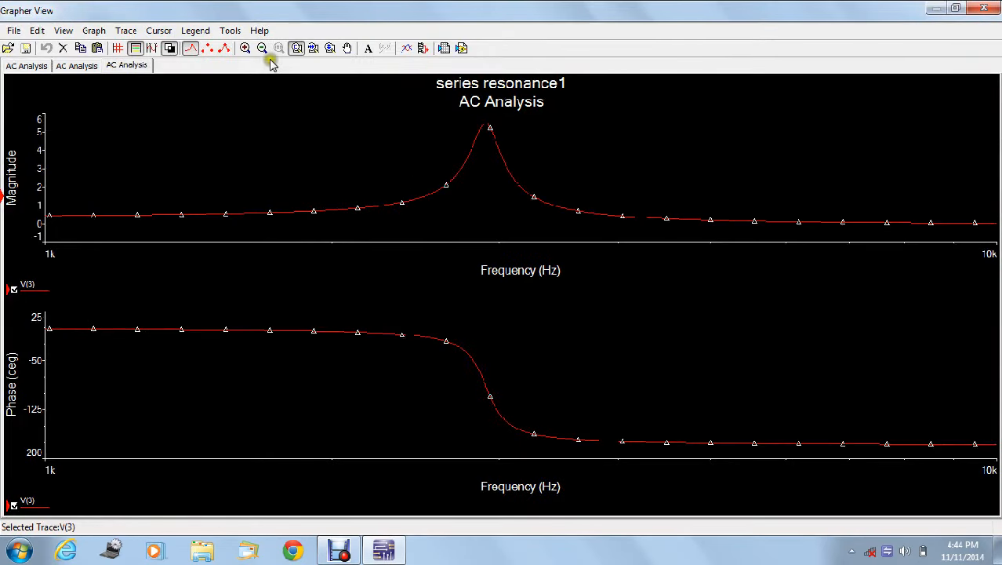
# Step: Show the grid and the cursors on the magnitude plot of the newest AC Analysis page
pyautogui.click(195, 138)
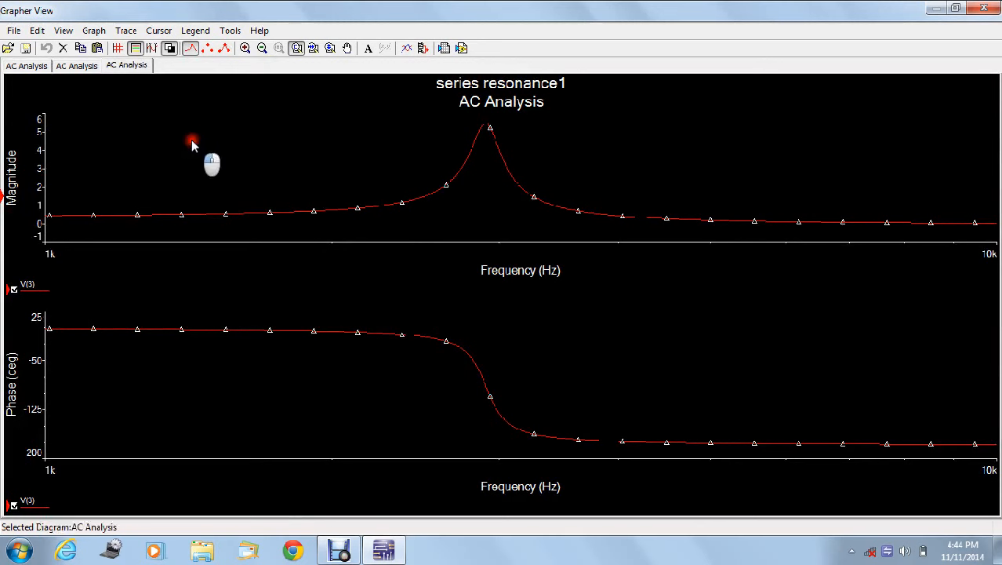
pyautogui.click(118, 48)
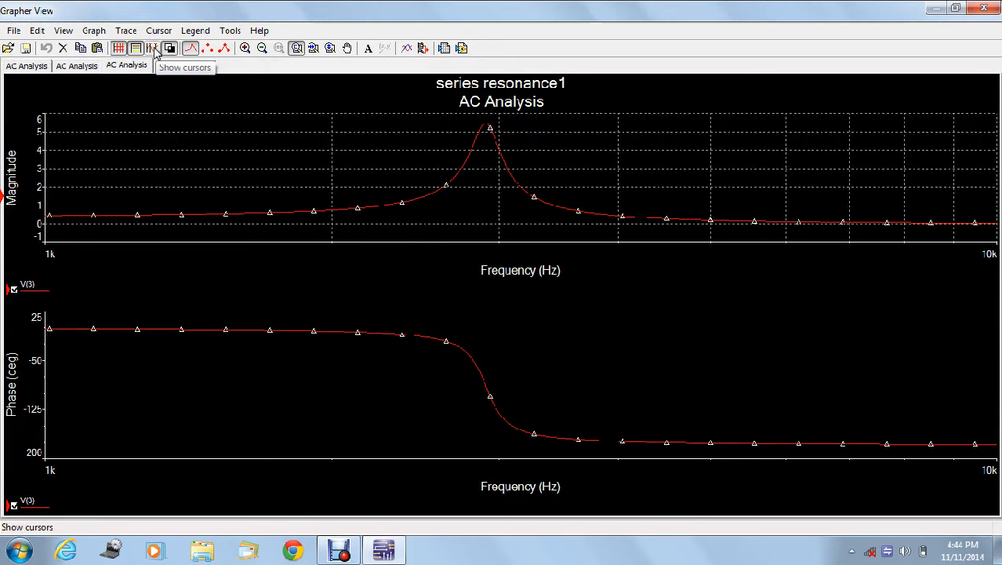
pyautogui.click(153, 48)
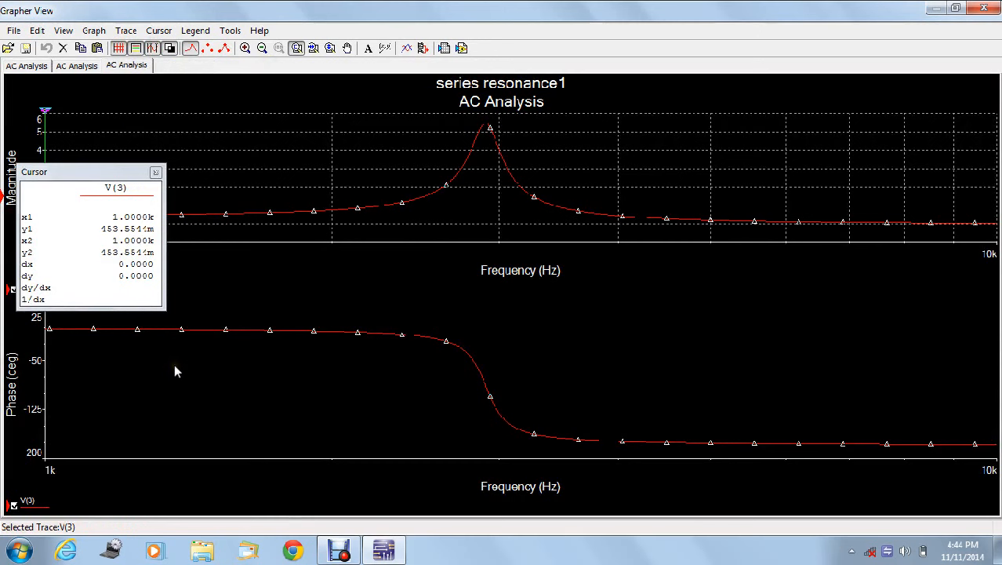
# Step: Hide the V(3) trace in the phase plot and switch the page to a white background
pyautogui.click(16, 508)
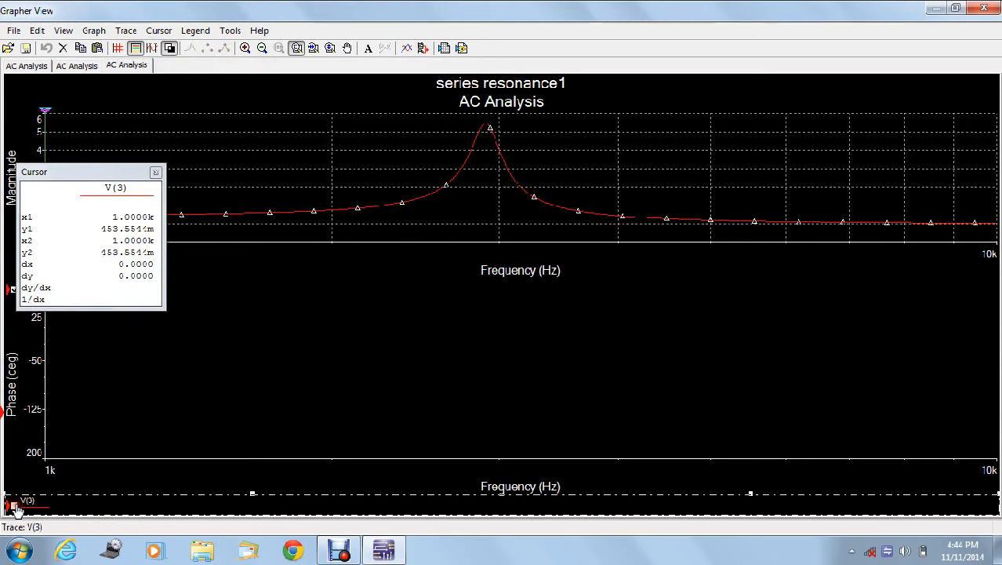
pyautogui.click(170, 46)
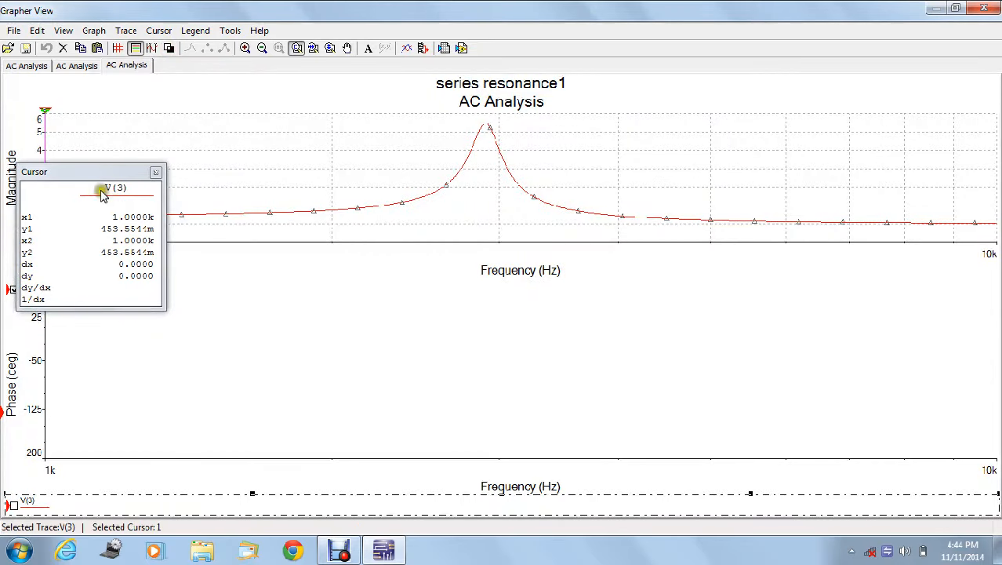
# Step: Move the Cursor readout window to the high-frequency end of the magnitude plot, clear of the resonance peak
pyautogui.moveTo(85, 173); pyautogui.dragTo(873, 107)
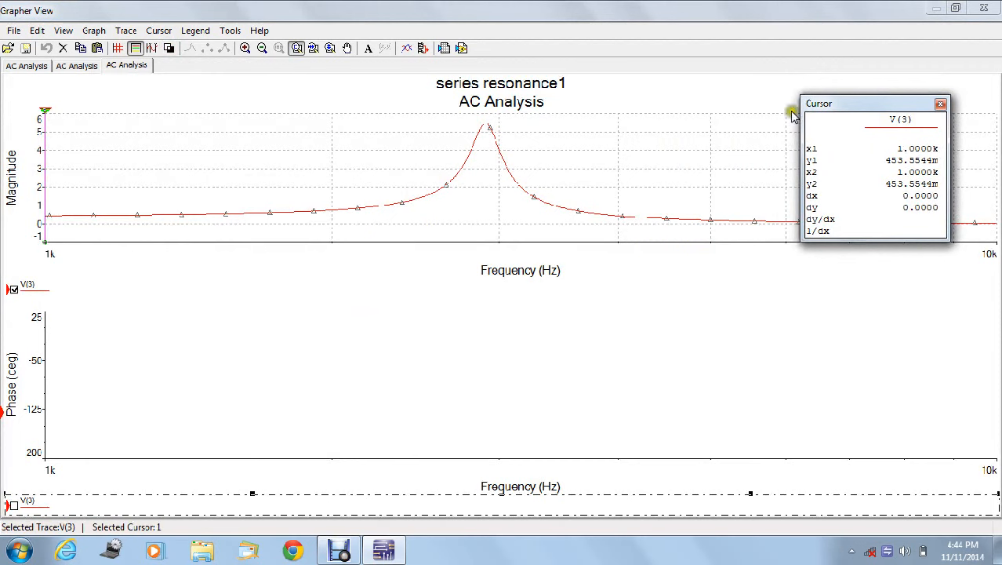
pyautogui.click(873, 109)
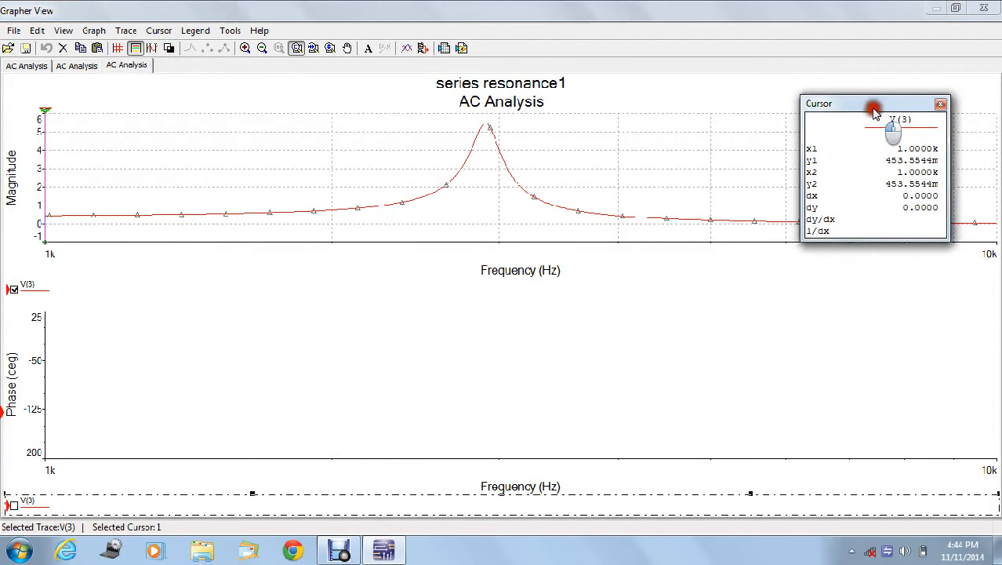
pyautogui.moveTo(874, 109); pyautogui.dragTo(896, 95)
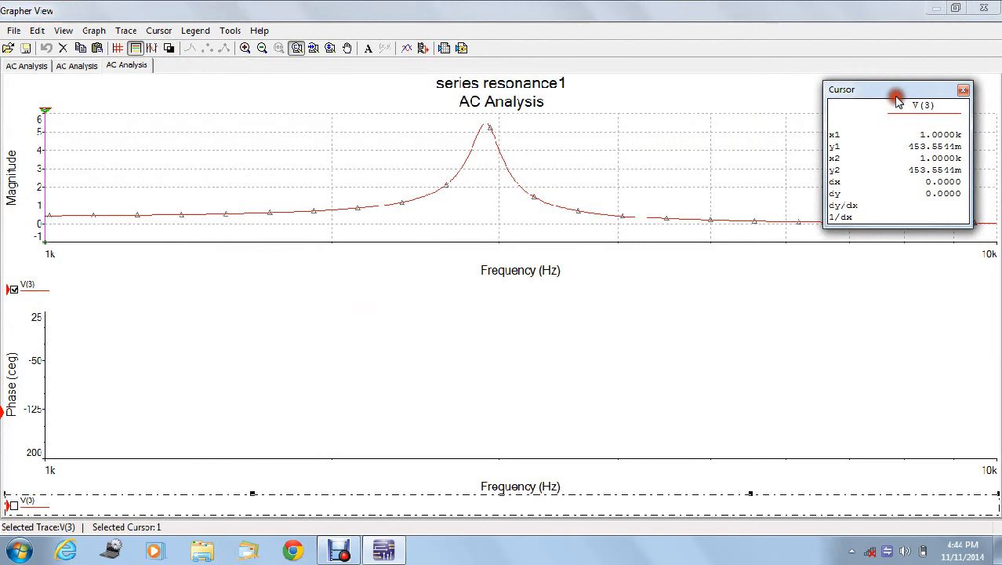
# Step: Select the magnitude plot and set its zoom mode to vertical only, and finally to horizontal only
pyautogui.click(329, 48)
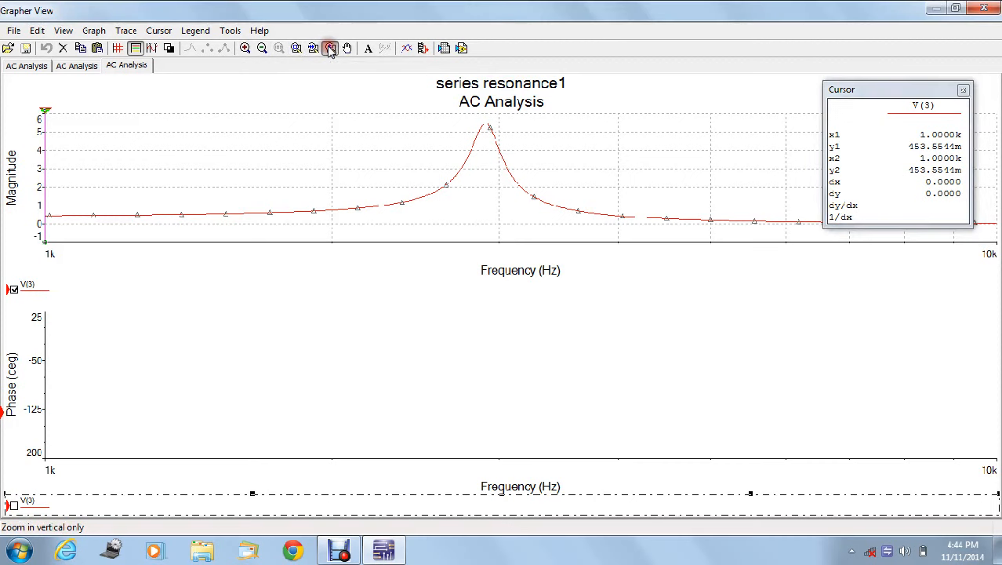
pyautogui.click(475, 152)
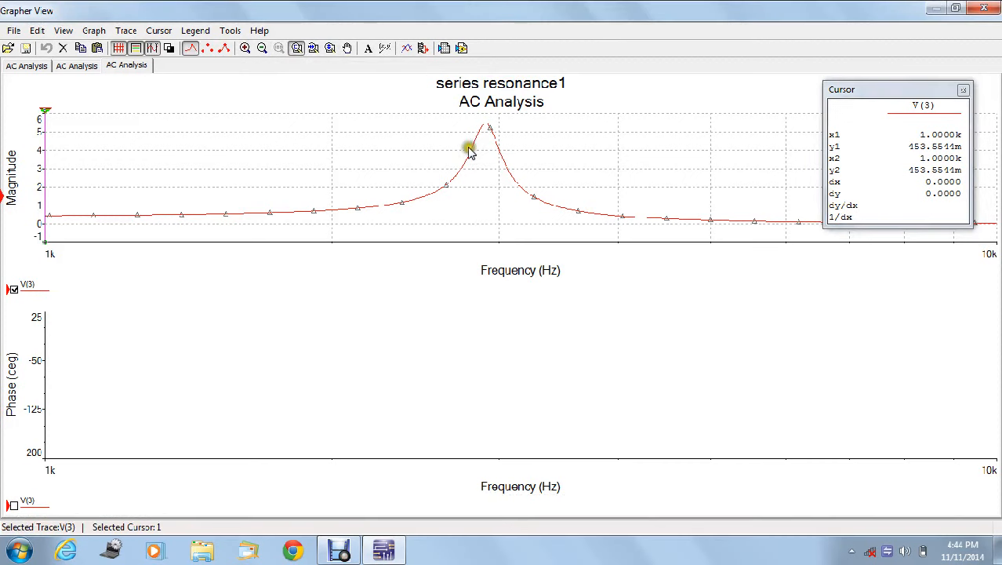
pyautogui.click(488, 164)
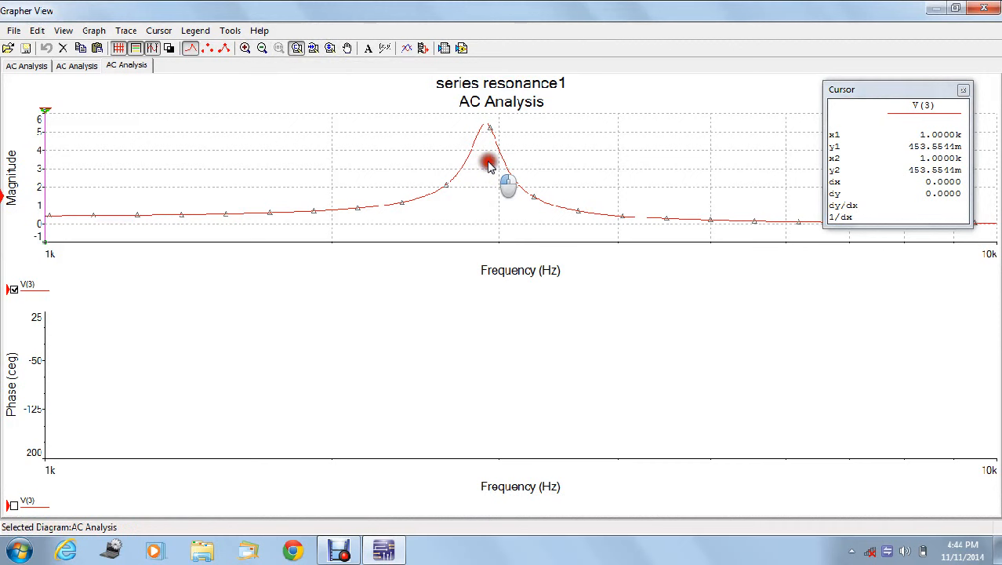
pyautogui.click(329, 47)
pyautogui.click(313, 48)
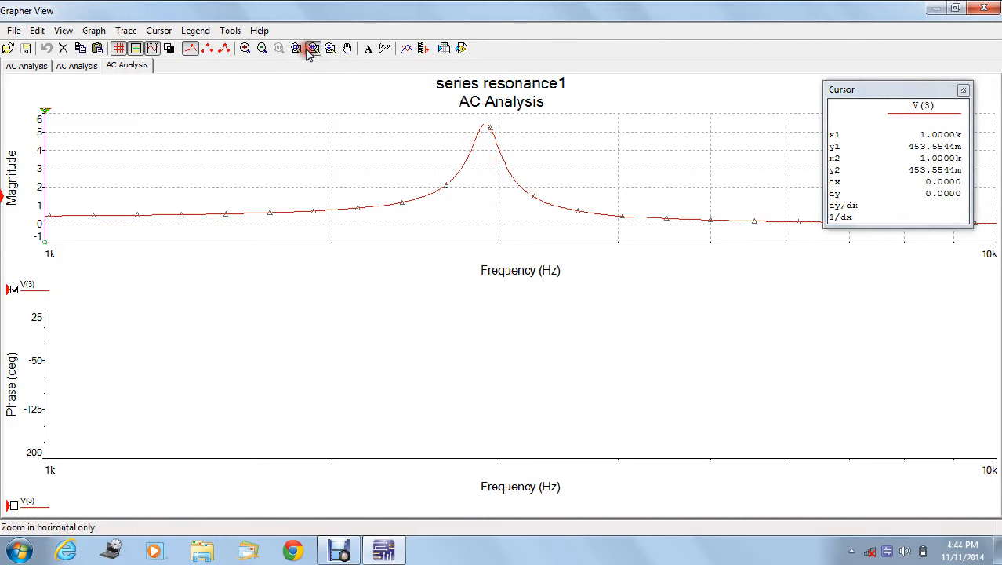
pyautogui.doubleClick(434, 204)
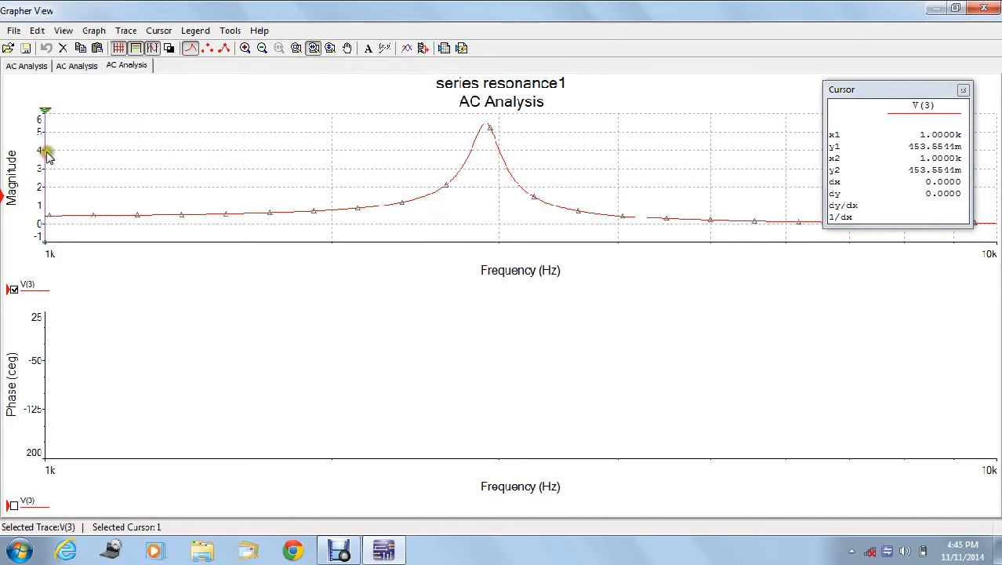
# Step: Place cursor 2 on the magnitude plot's resonance peak at about 2.90 kHz, and close the Grapher
pyautogui.moveTo(44, 165); pyautogui.dragTo(175, 167)
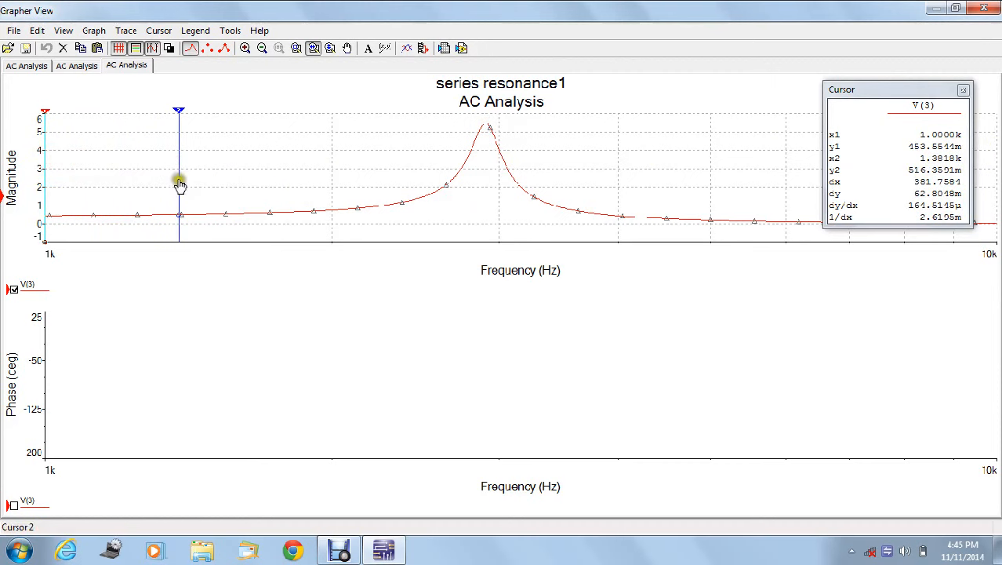
pyautogui.moveTo(179, 182); pyautogui.dragTo(487, 119)
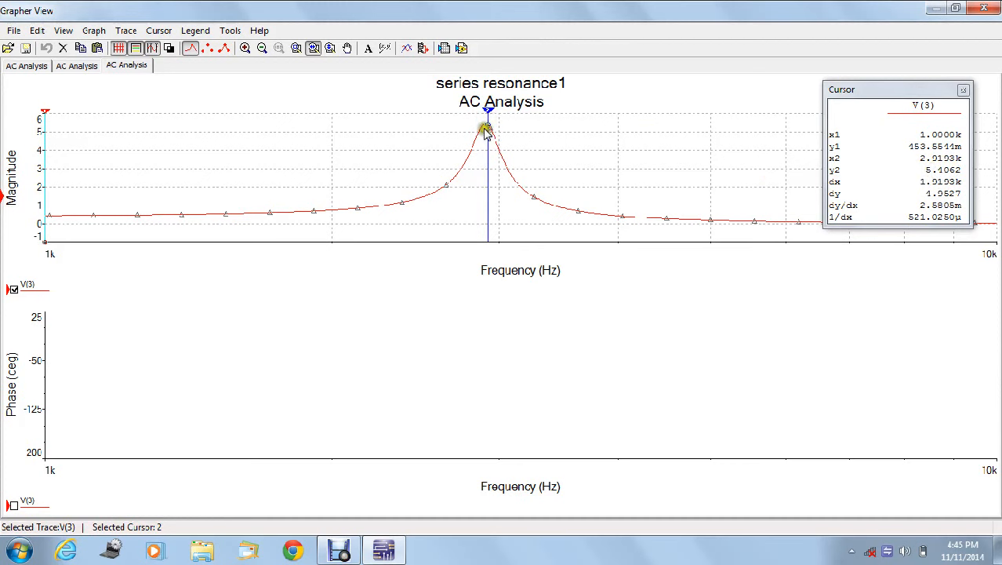
pyautogui.moveTo(488, 115); pyautogui.dragTo(485, 115)
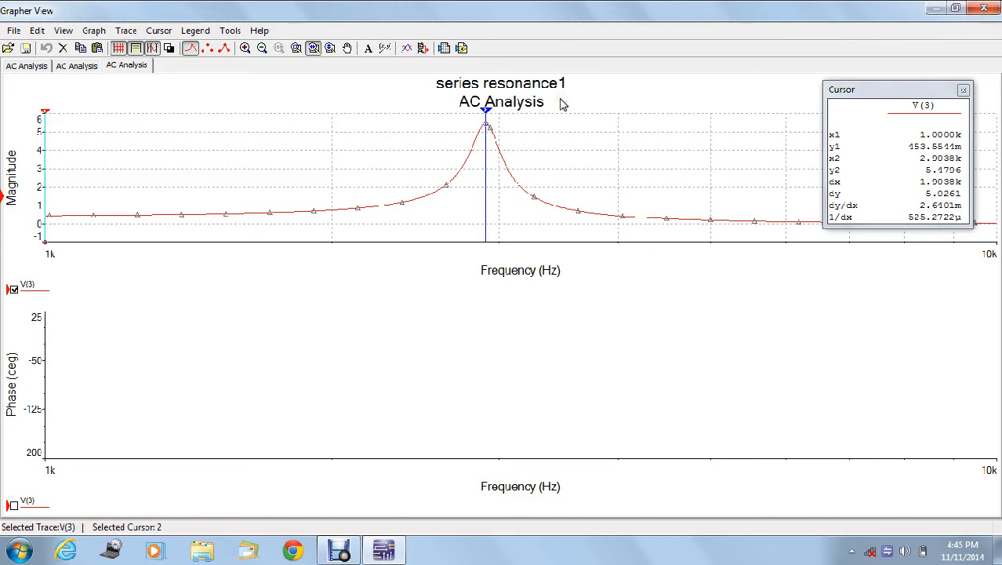
pyautogui.click(485, 133)
pyautogui.click(482, 118)
pyautogui.click(487, 132)
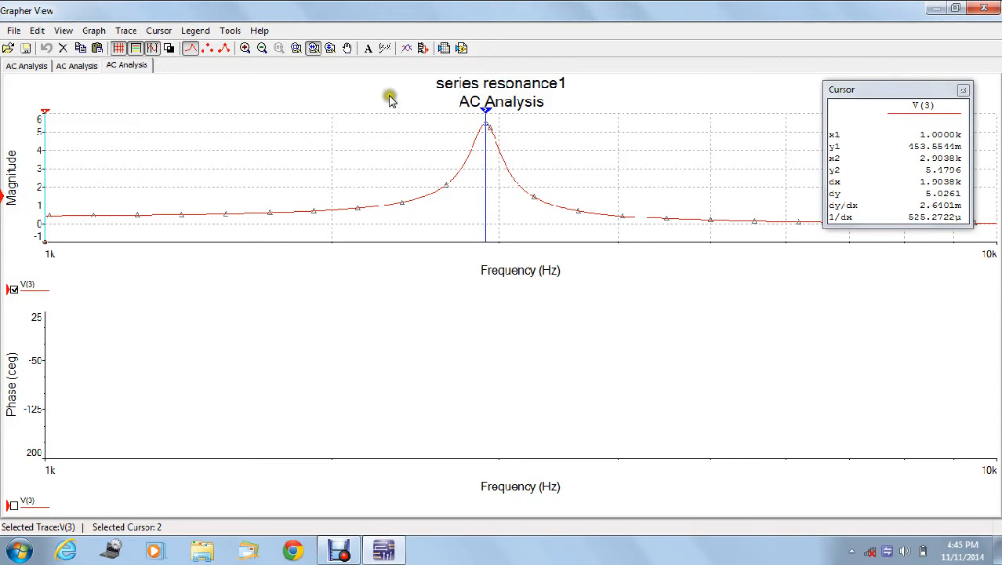
pyautogui.click(973, 8)
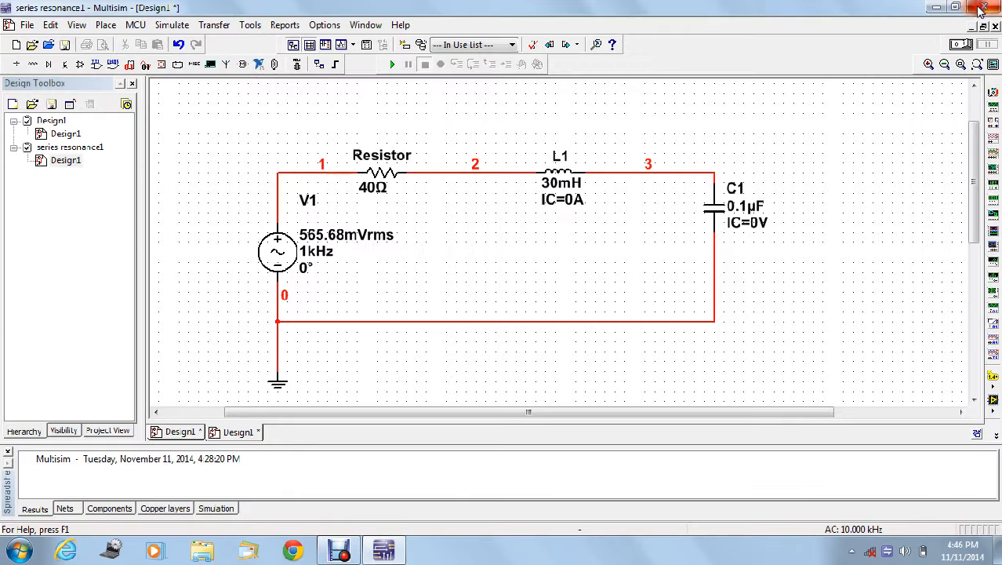